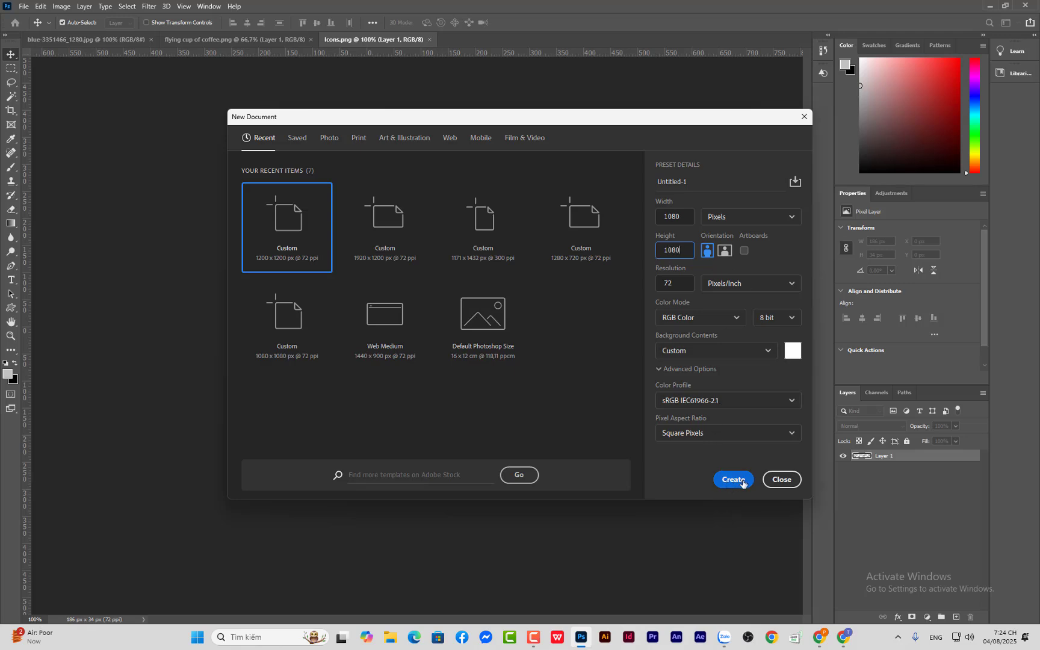
# Step: Create a new 1080 × 1080 px document and bring the blue texture from blue-3351466_1280.jpg into it
pyautogui.click(733, 479)
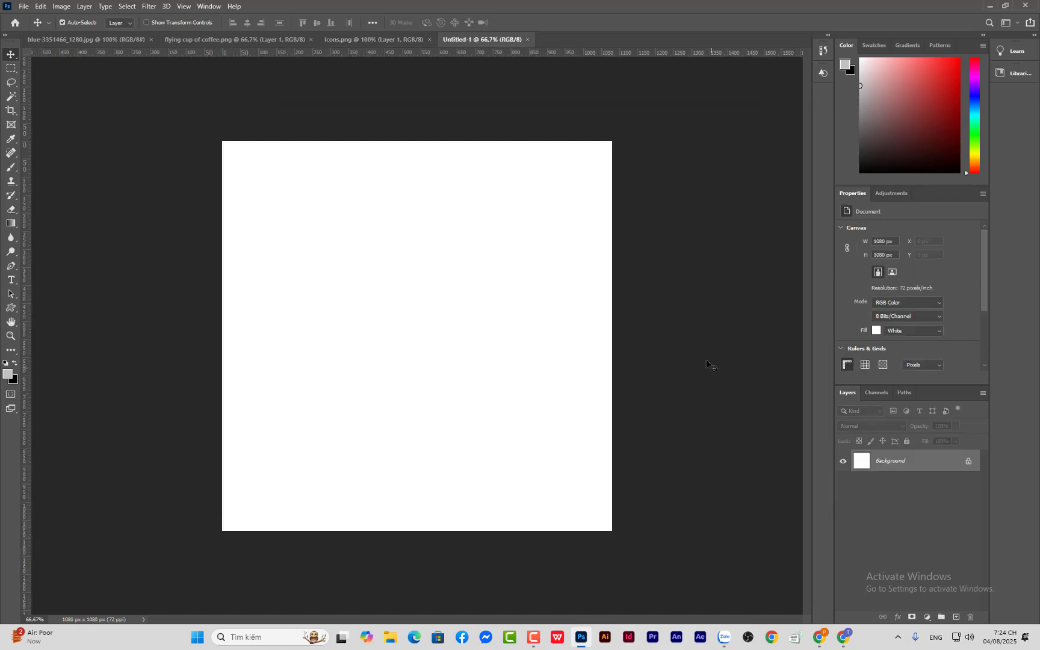
pyautogui.click(100, 40)
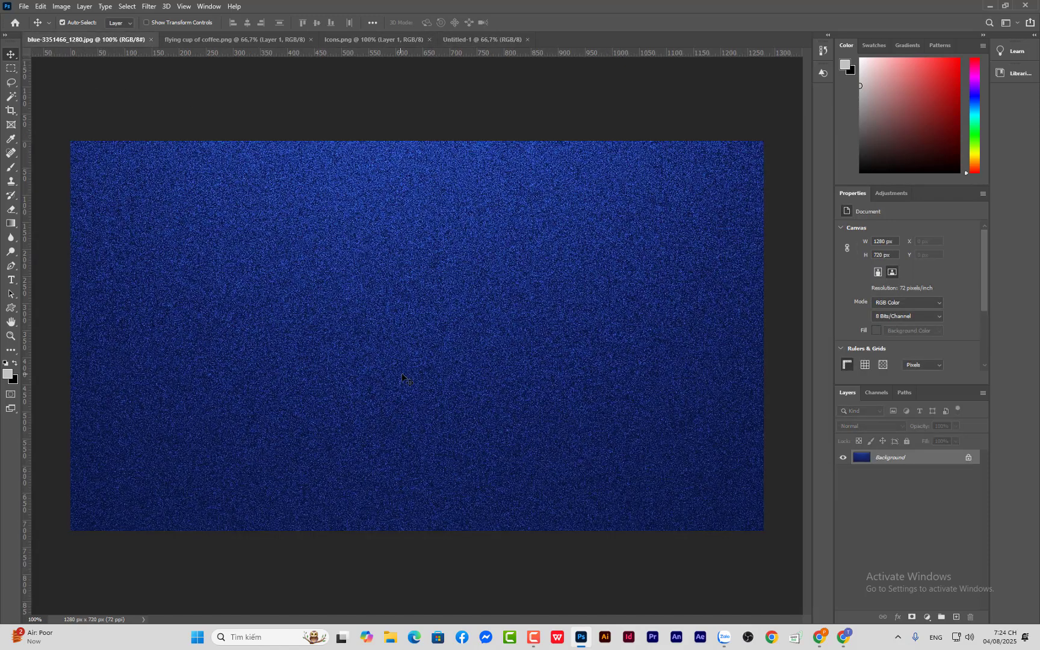
pyautogui.moveTo(402, 378); pyautogui.dragTo(385, 252)
pyautogui.click(514, 262)
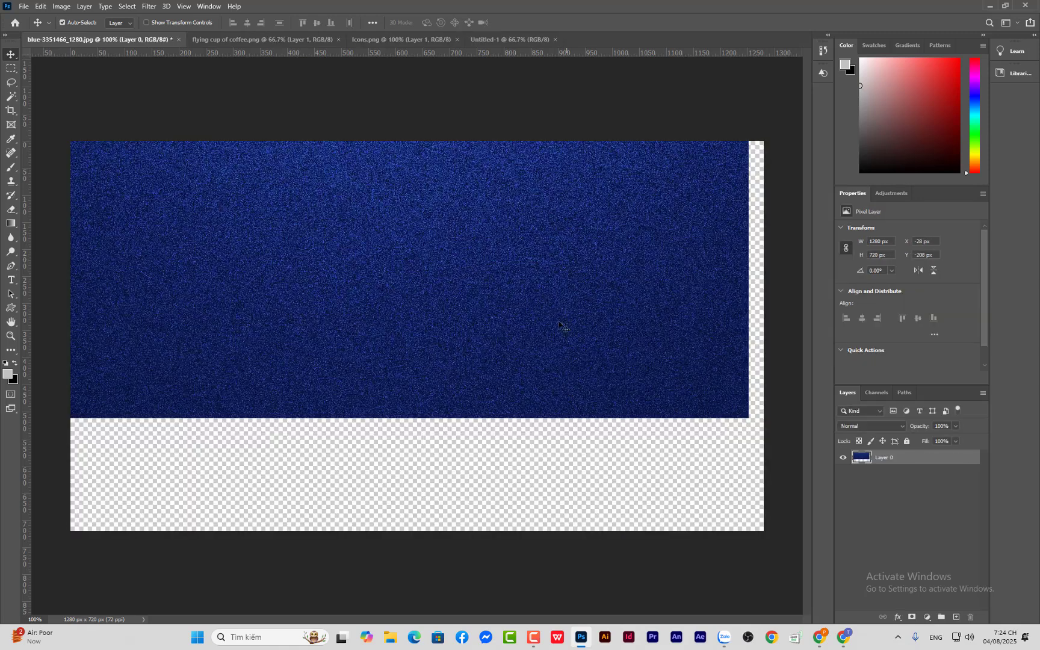
pyautogui.moveTo(559, 325); pyautogui.dragTo(421, 337)
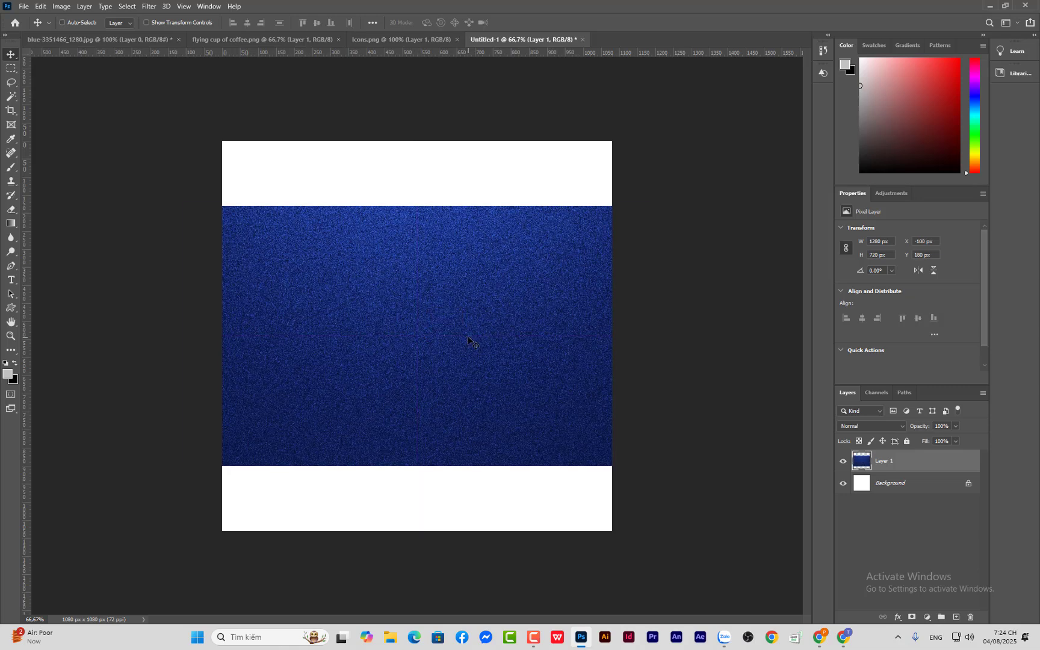
# Step: Scale the blue texture layer proportionally to about 158% so it covers the whole canvas
pyautogui.hotkey('ctrl', 't')
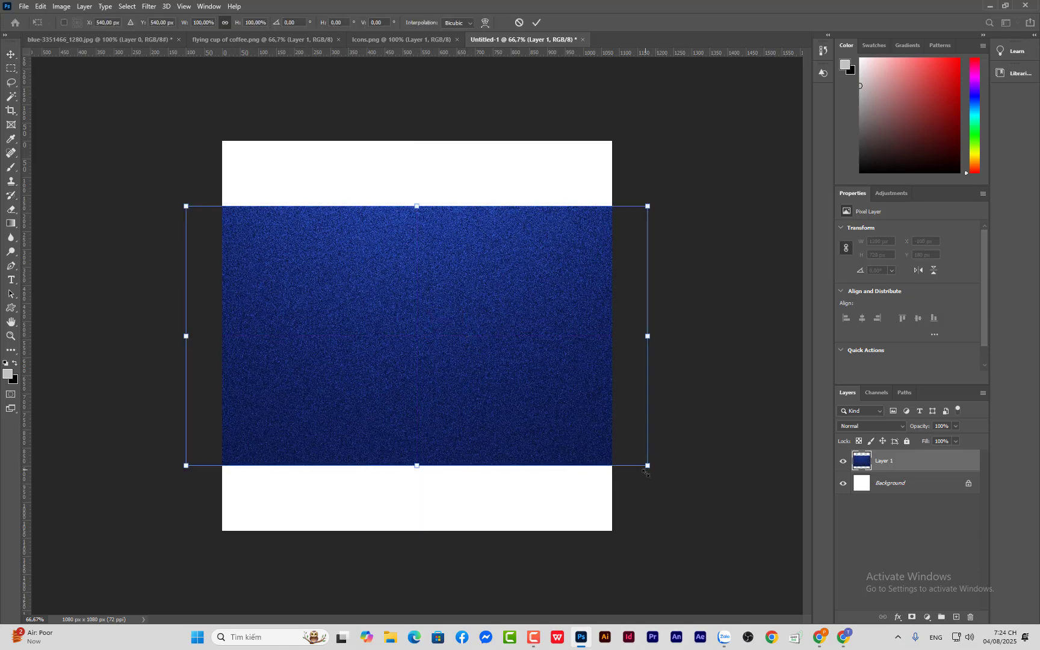
pyautogui.moveTo(645, 472); pyautogui.dragTo(692, 504)
pyautogui.moveTo(594, 481); pyautogui.dragTo(561, 464)
pyautogui.moveTo(677, 190); pyautogui.dragTo(781, 130)
pyautogui.moveTo(162, 483); pyautogui.dragTo(51, 540)
pyautogui.moveTo(434, 430); pyautogui.dragTo(443, 429)
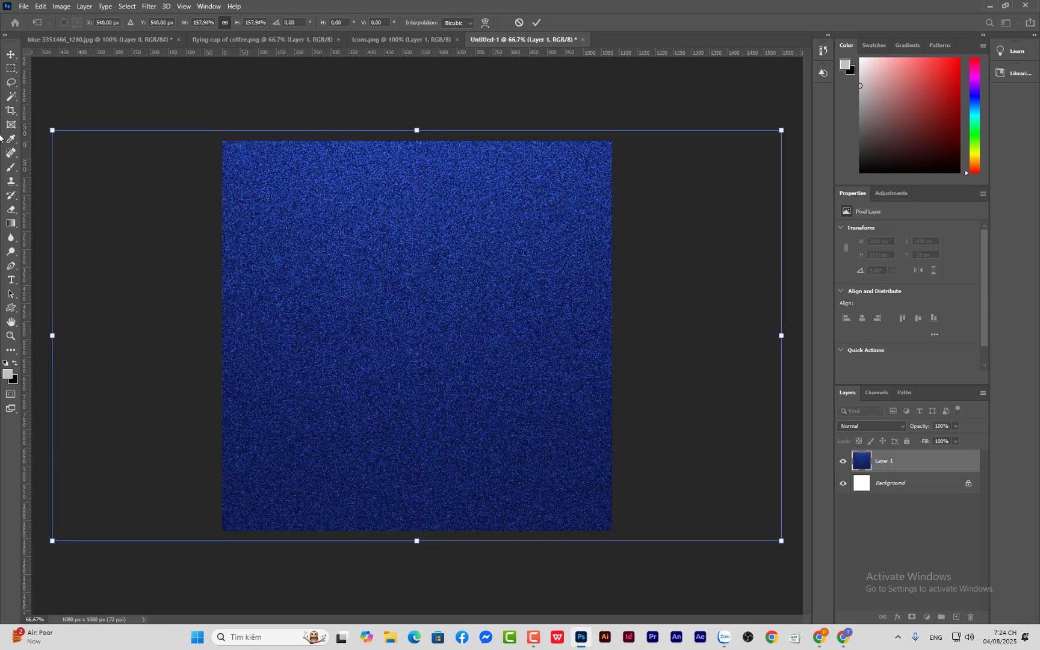
pyautogui.click(11, 54)
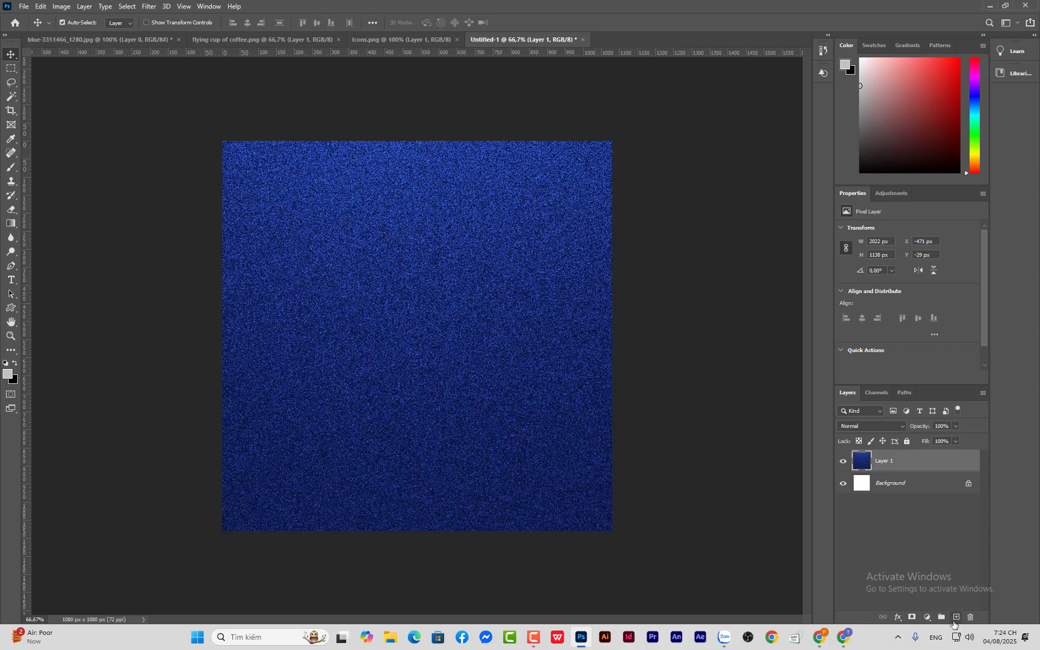
# Step: Add a new layer above the texture, fill the entire canvas area on it with black, and deselect
pyautogui.click(956, 617)
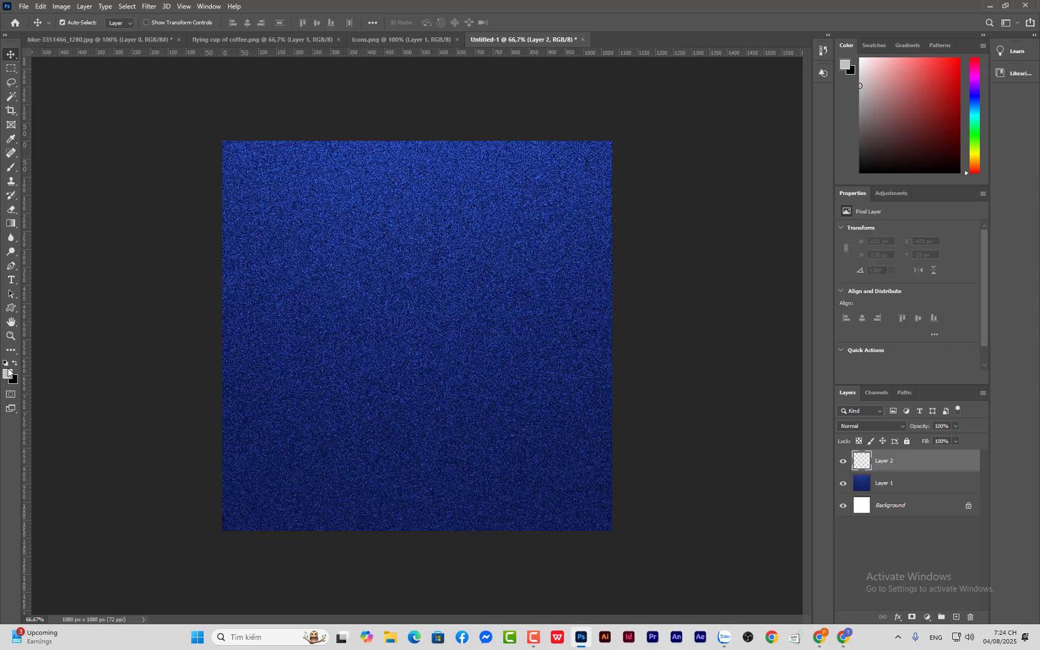
pyautogui.click(4, 364)
pyautogui.click(11, 68)
pyautogui.moveTo(243, 144); pyautogui.dragTo(626, 536)
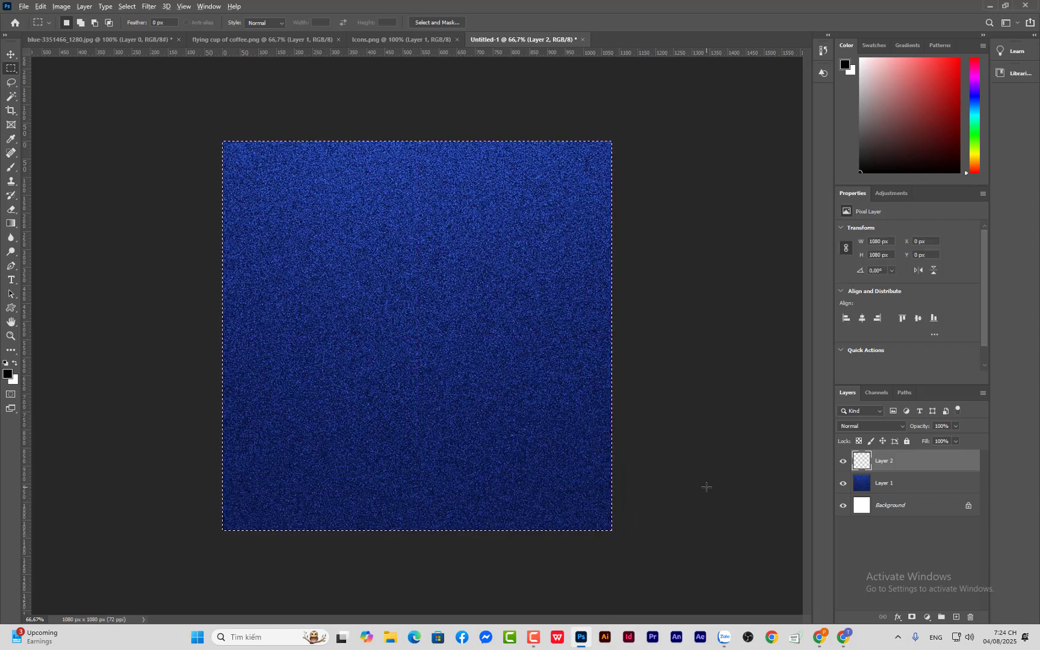
pyautogui.hotkey('alt', 'BackSpace')
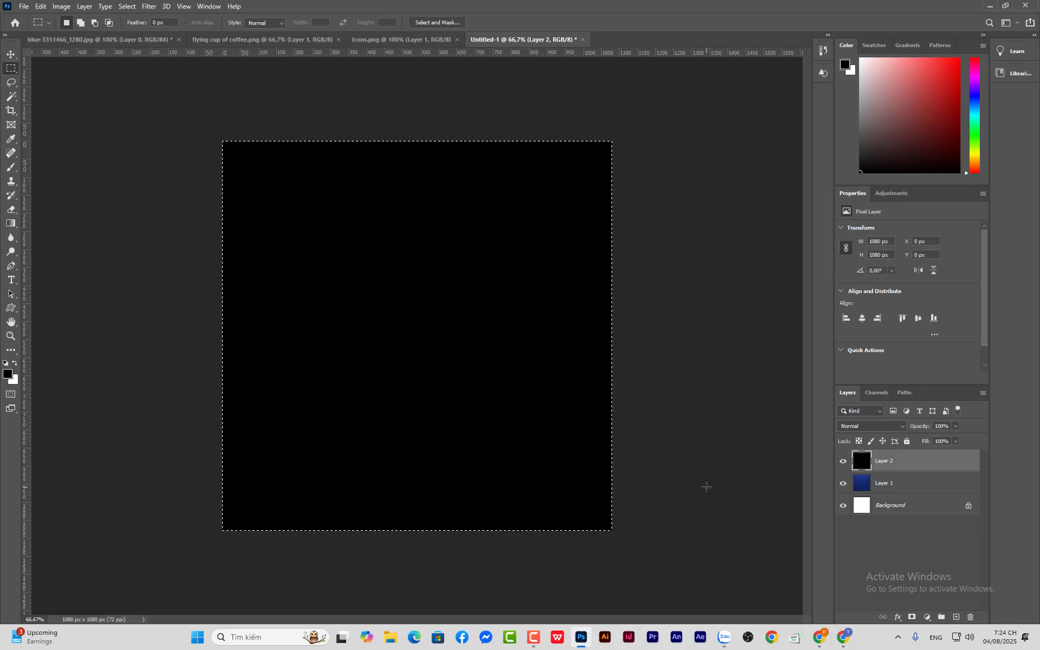
pyautogui.hotkey('ctrl', 'd')
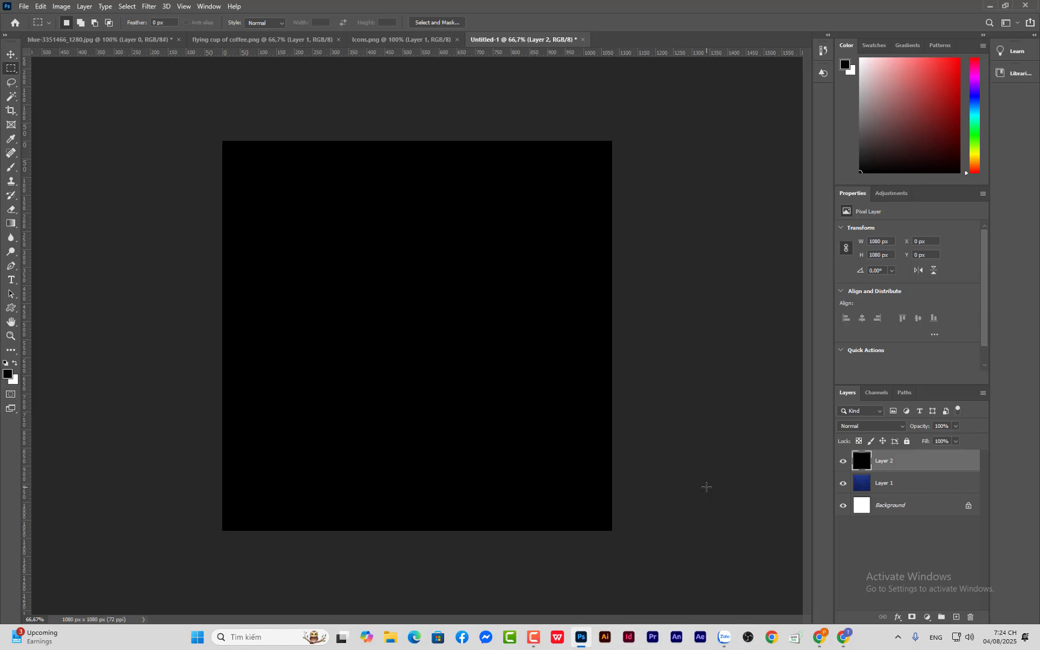
pyautogui.click(11, 54)
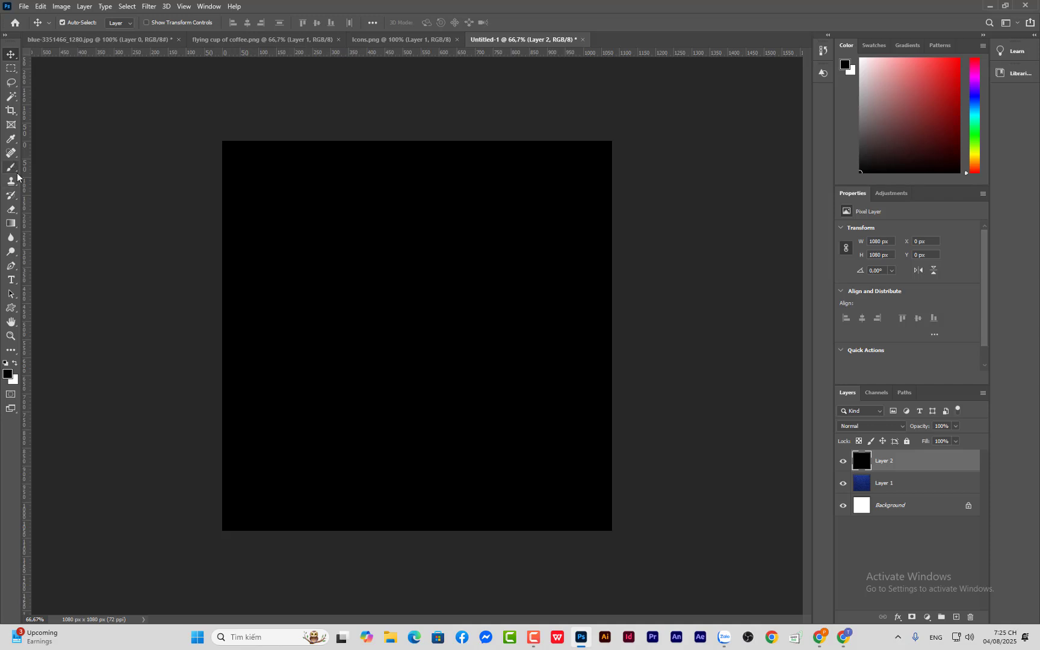
# Step: Erase the centre of the black layer with a soft eraser about 1428 px wide, leaving a dark vignette around the edges
pyautogui.click(12, 209)
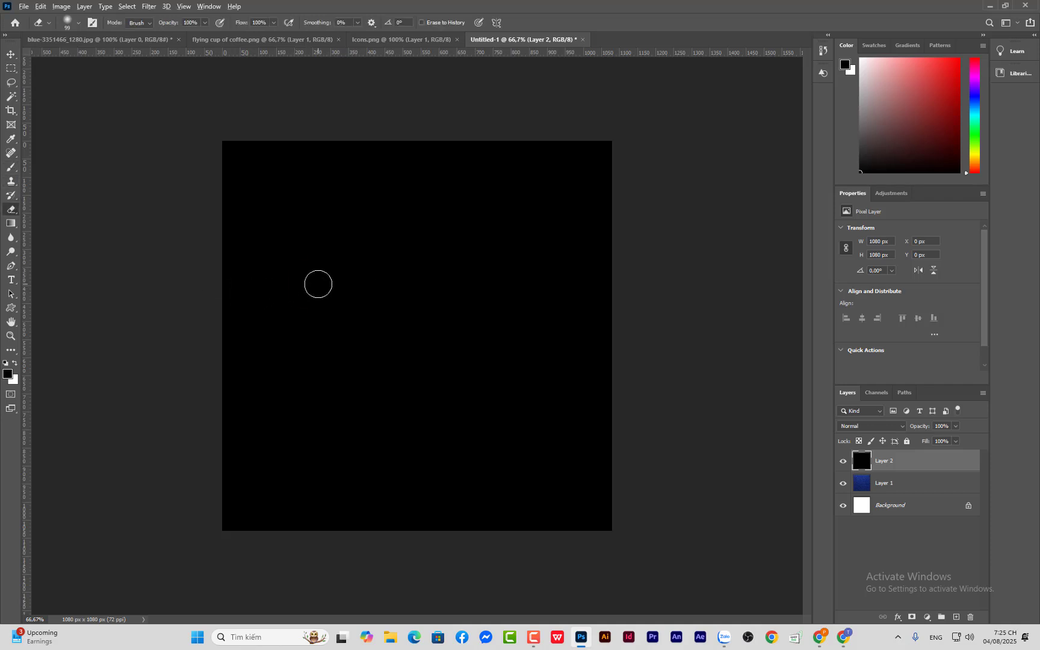
pyautogui.moveTo(318, 281); pyautogui.dragTo(462, 346)
pyautogui.moveTo(394, 291); pyautogui.dragTo(539, 357)
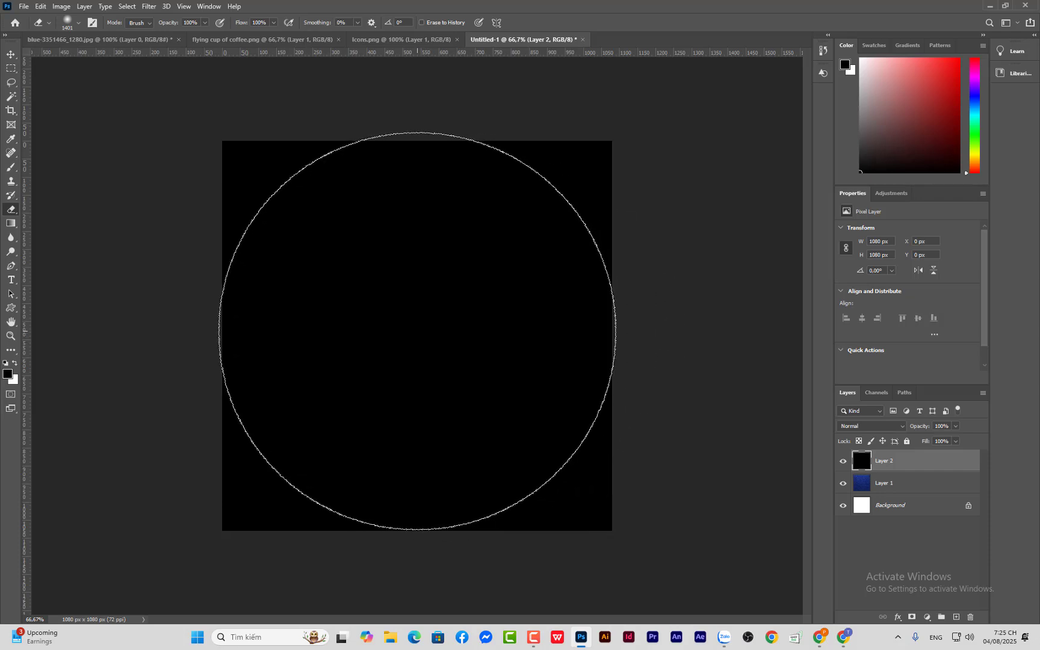
pyautogui.moveTo(417, 330); pyautogui.dragTo(422, 330)
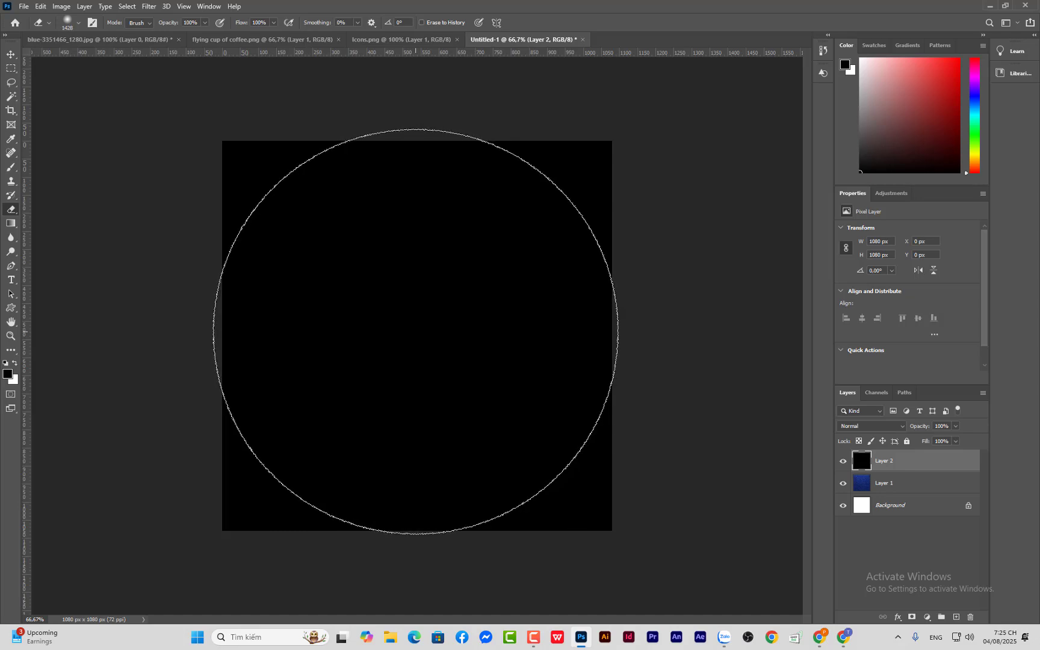
pyautogui.click(417, 334)
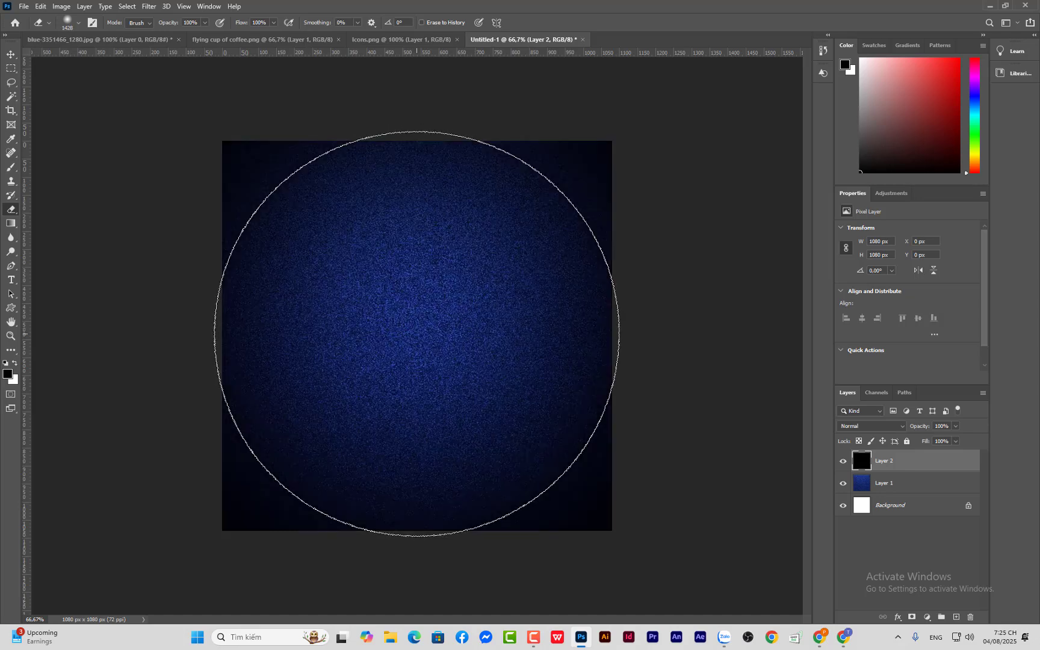
pyautogui.click(417, 334)
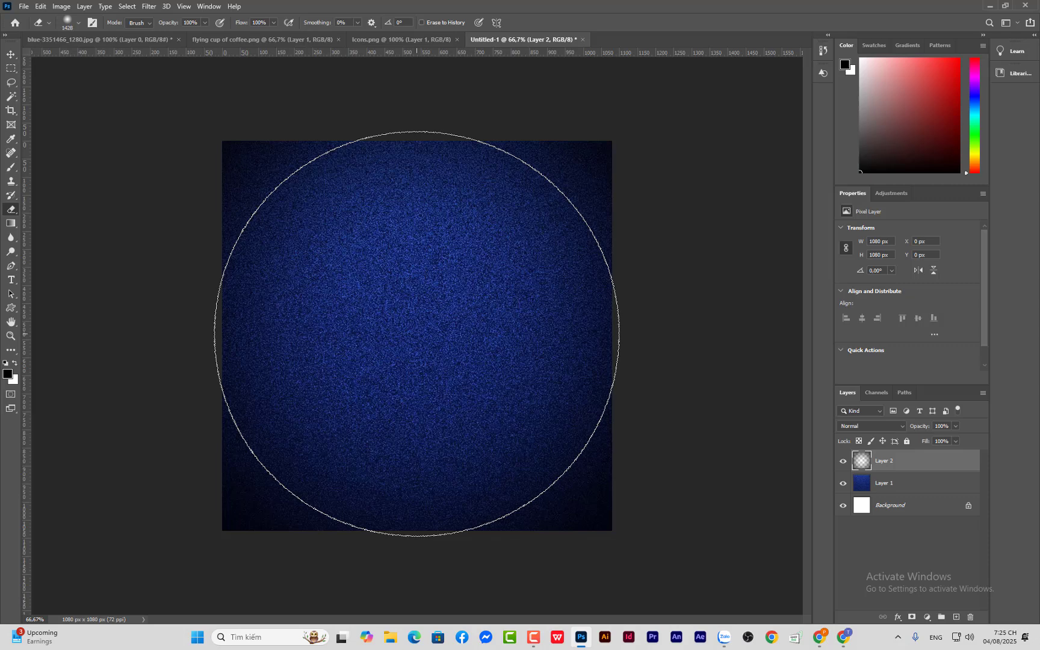
pyautogui.click(10, 55)
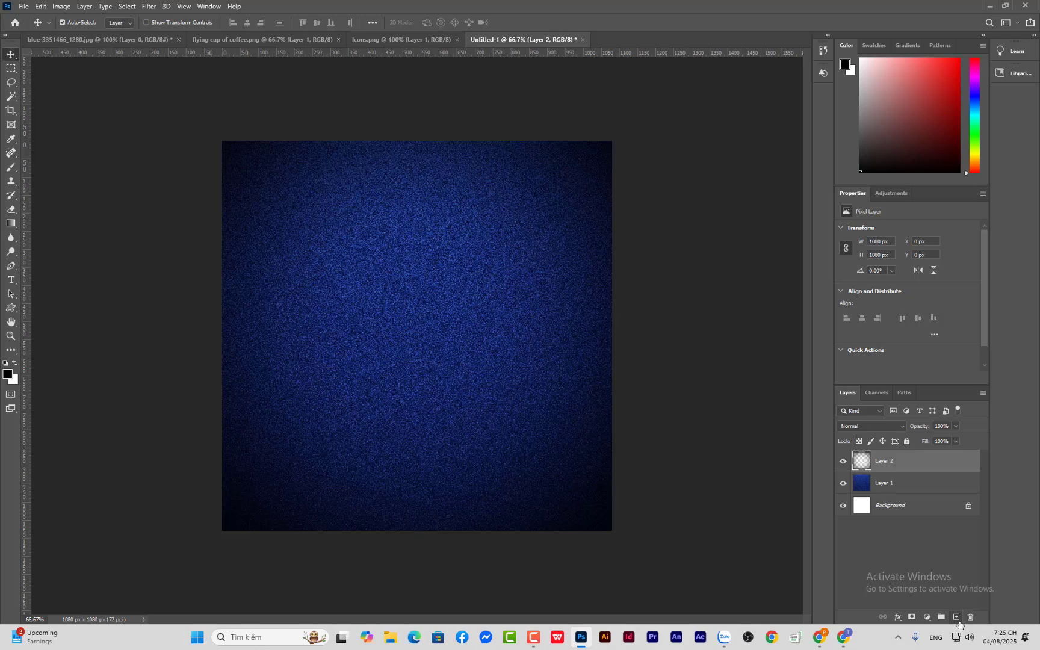
# Step: Add a new layer and draw a pen path straight across the lower canvas and down past its bottom right corner
pyautogui.click(957, 617)
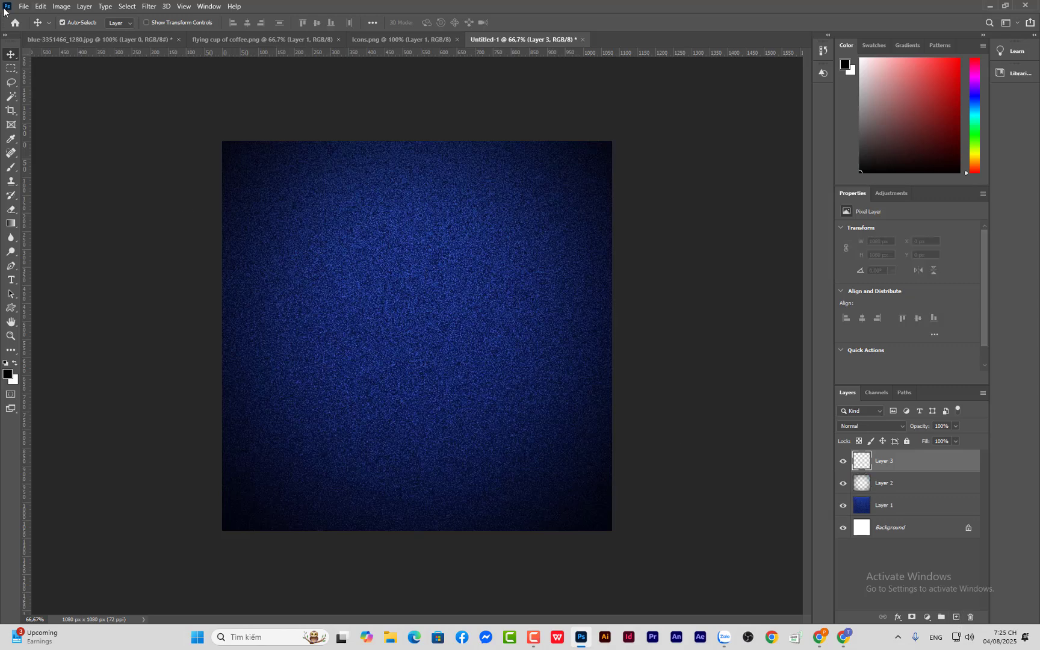
pyautogui.click(11, 266)
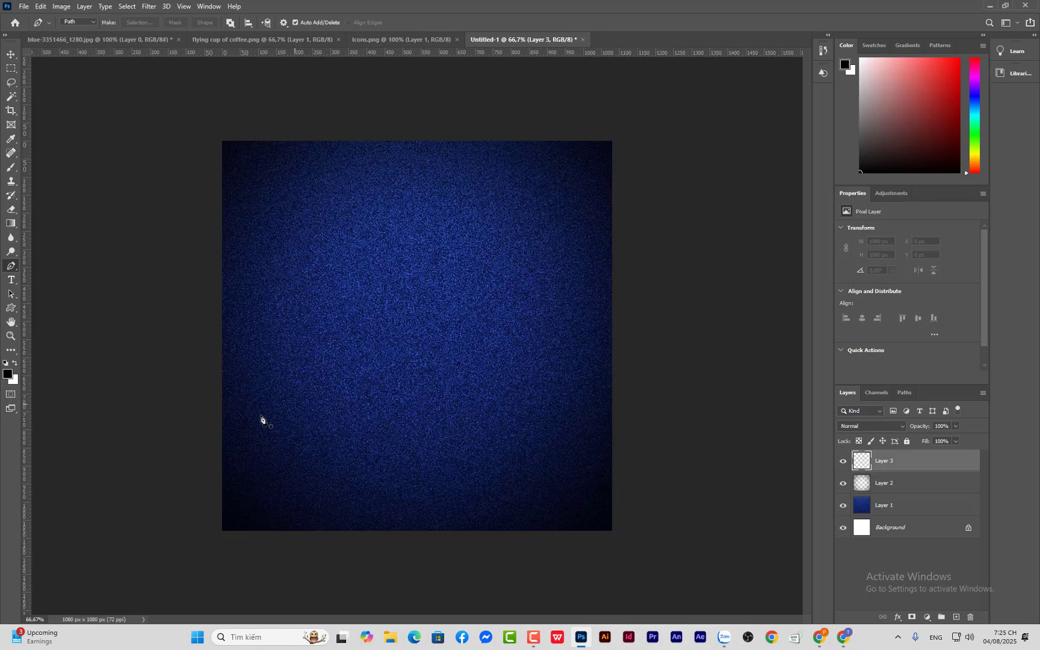
pyautogui.click(217, 431)
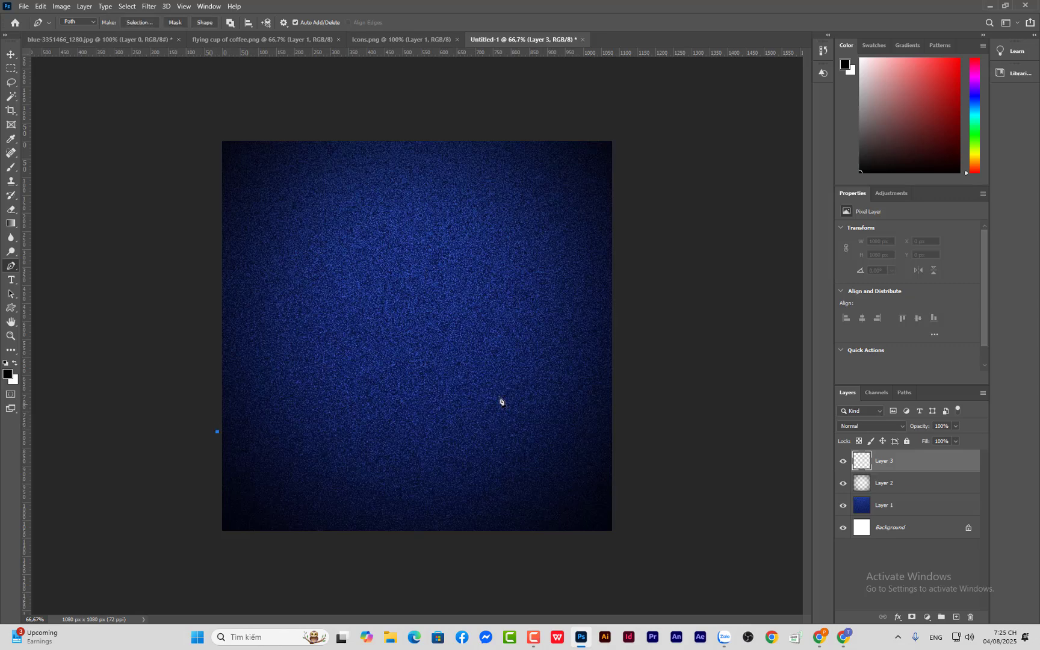
pyautogui.click(622, 423)
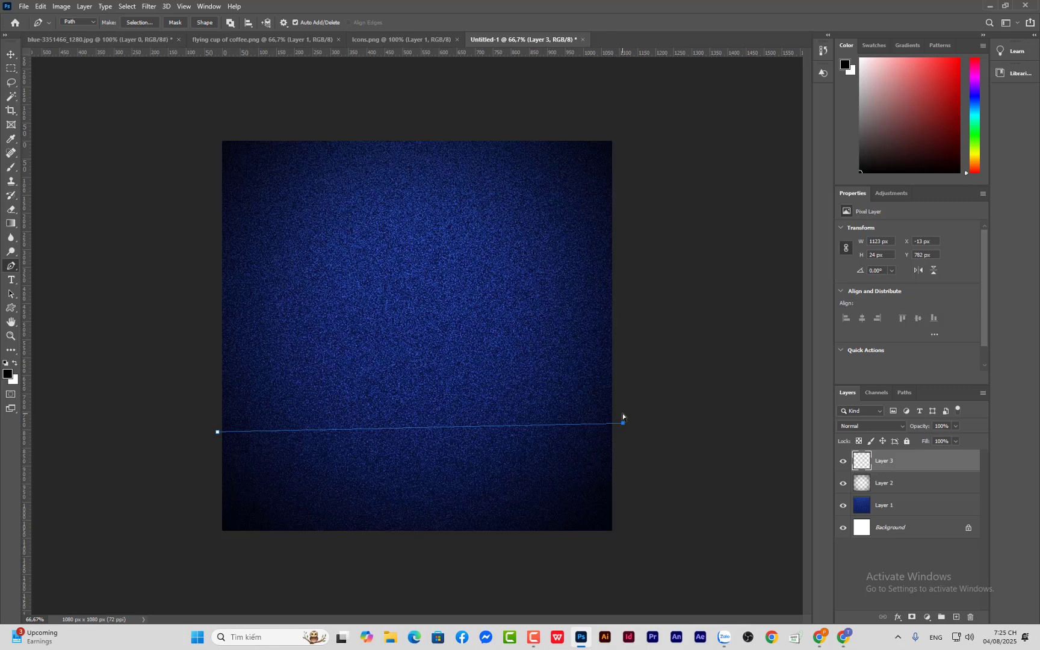
pyautogui.moveTo(626, 423); pyautogui.dragTo(623, 432)
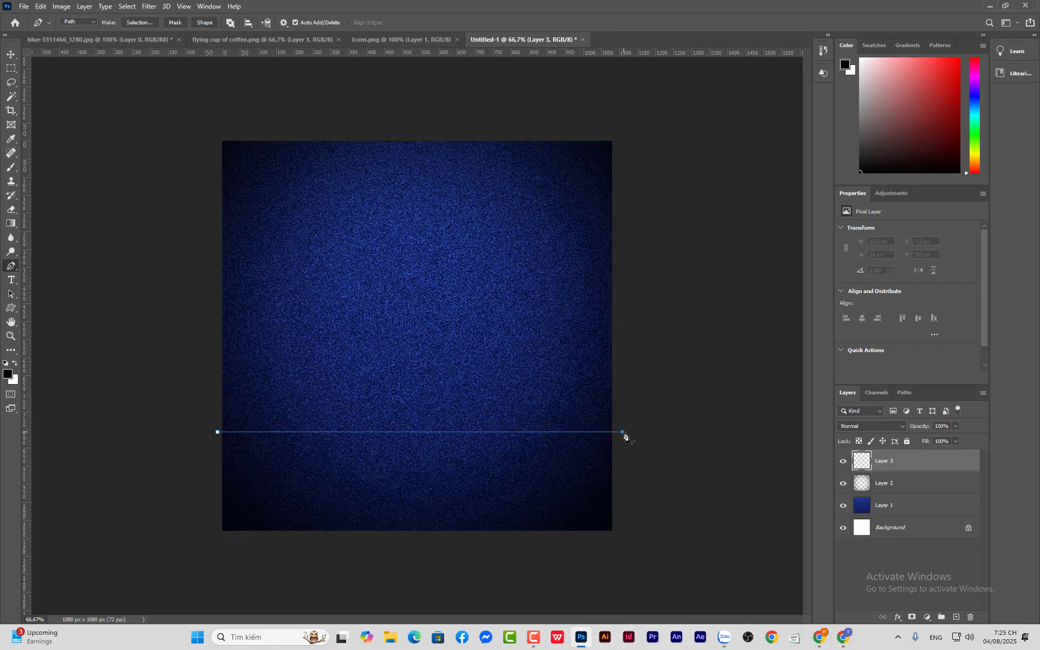
pyautogui.click(630, 538)
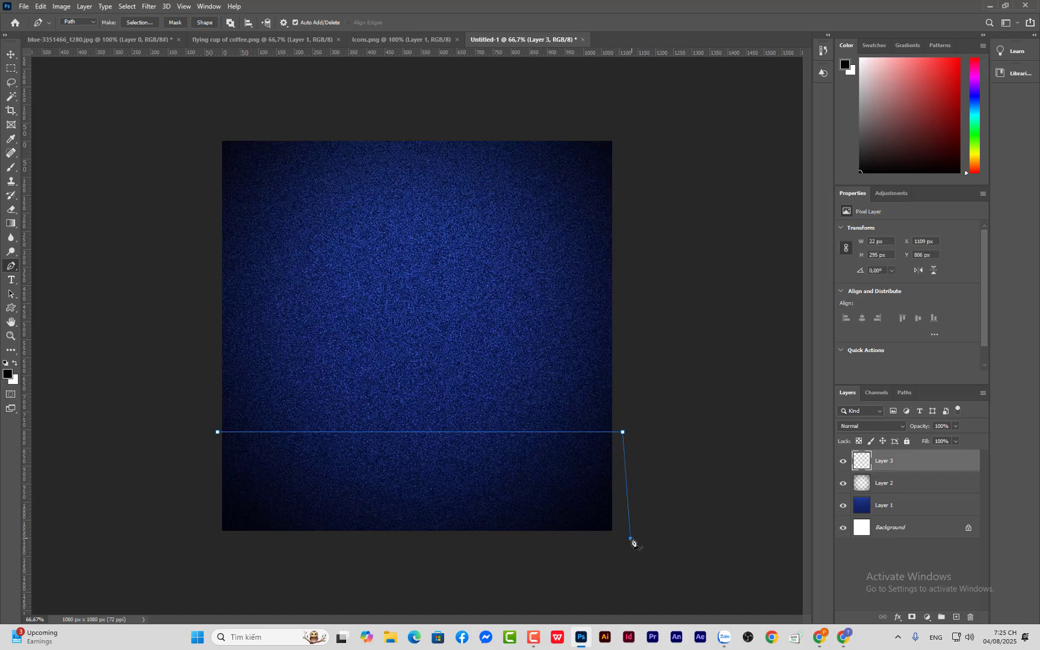
pyautogui.hotkey('ctrl', 'z')
pyautogui.click(623, 539)
pyautogui.moveTo(624, 542); pyautogui.dragTo(622, 545)
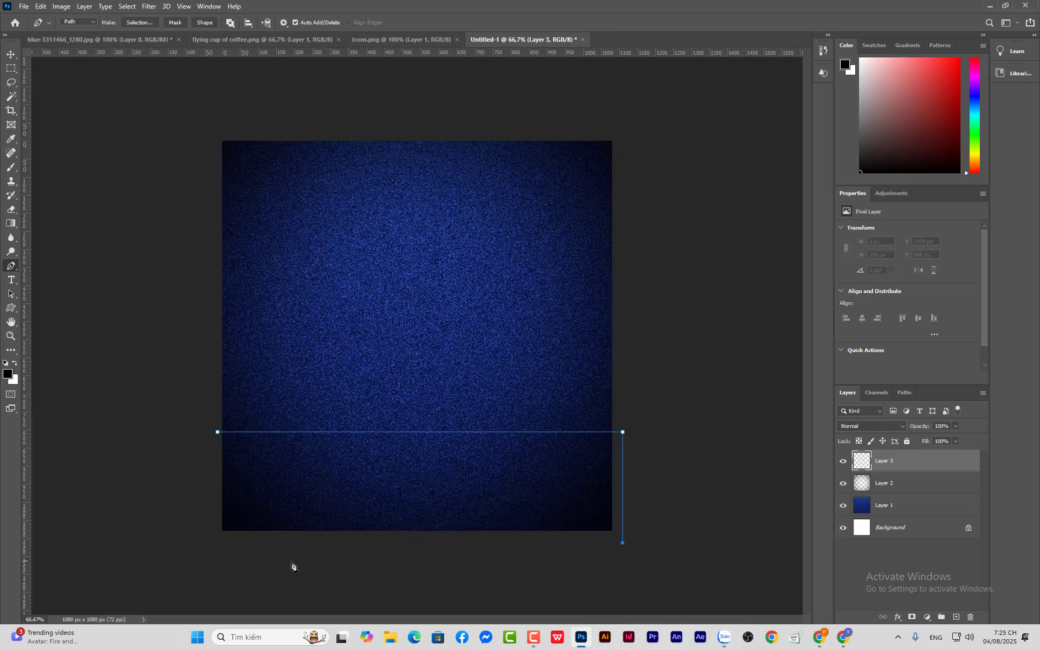
# Step: Continue the path beneath the canvas and up its left side, closing it into a rectangle around the lower part
pyautogui.click(206, 552)
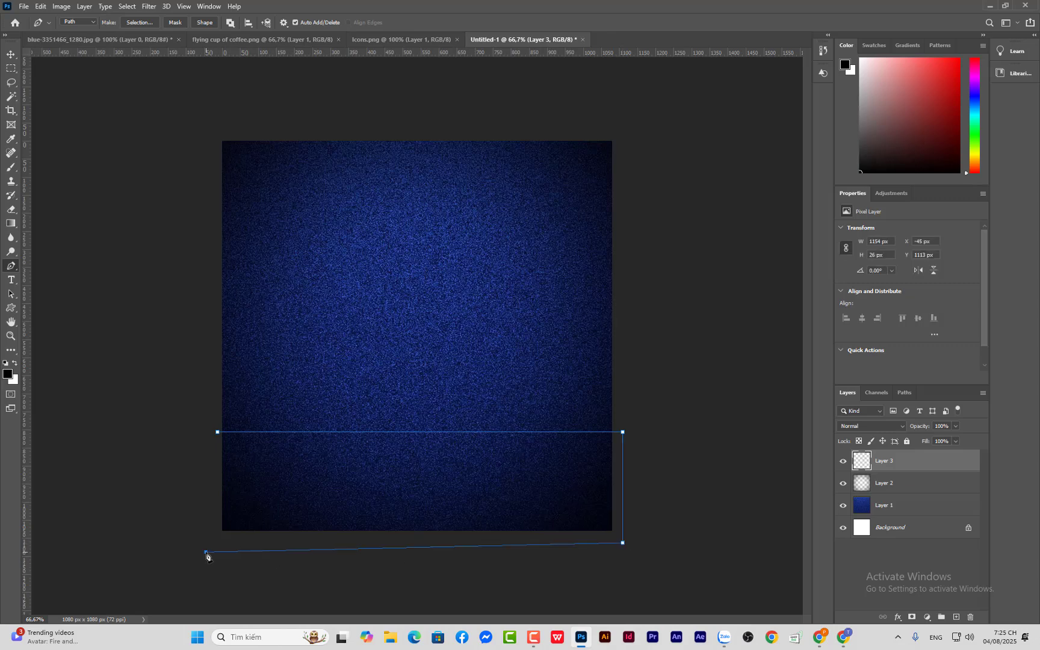
pyautogui.moveTo(205, 552); pyautogui.dragTo(205, 542)
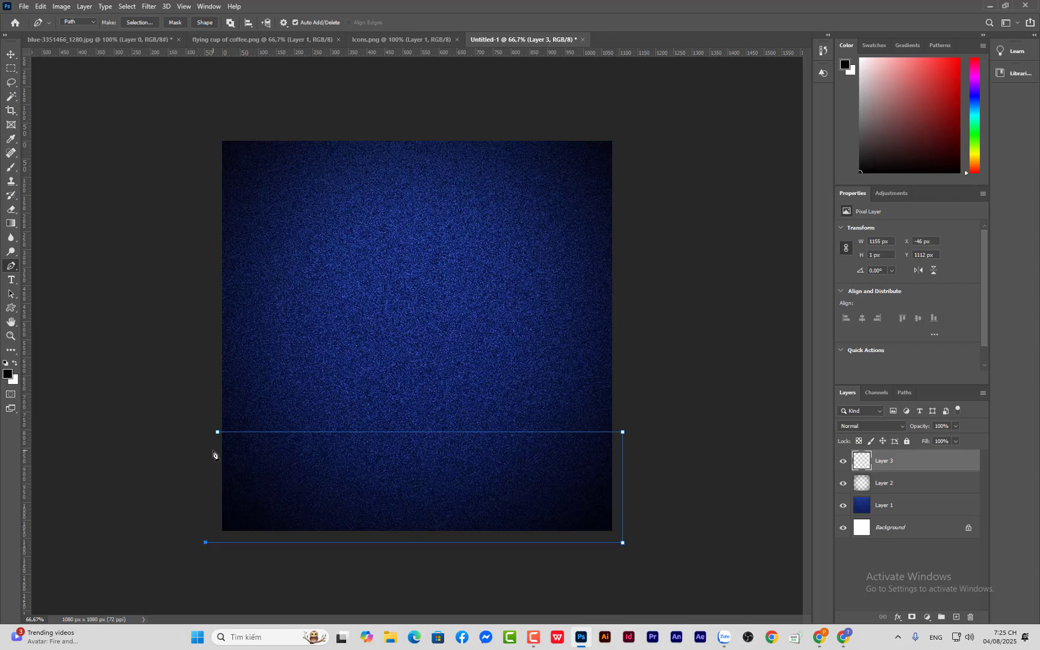
pyautogui.click(209, 432)
pyautogui.moveTo(209, 432); pyautogui.dragTo(205, 433)
pyautogui.click(217, 432)
# Step: Add two anchor points to the path's upper edge and bend it into a wave, dipping at left and rising at right
pyautogui.rightClick(11, 265)
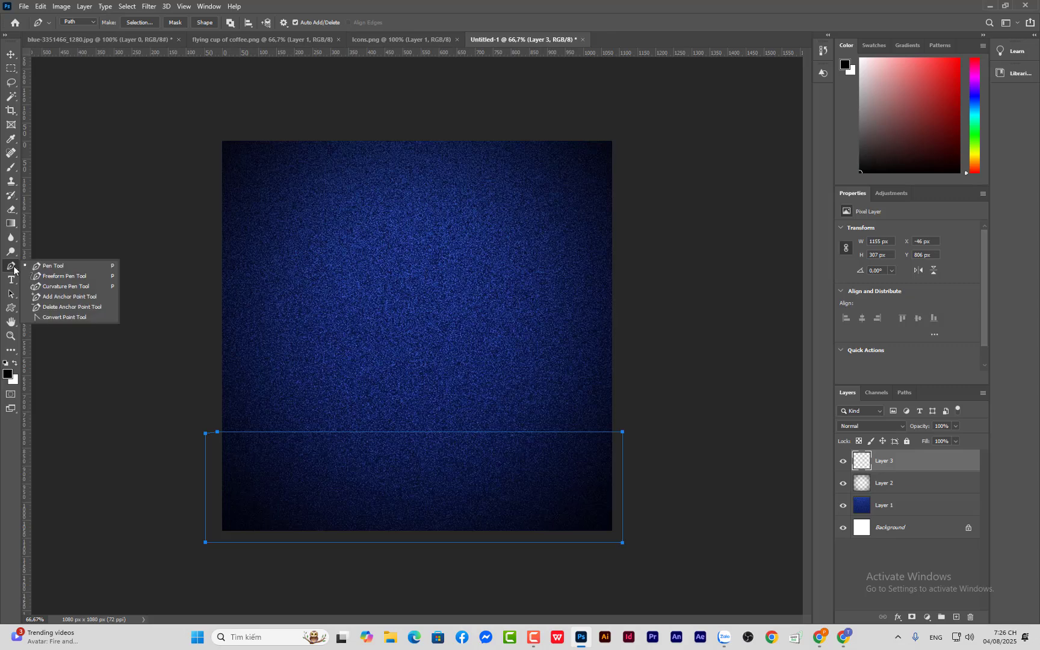
pyautogui.click(51, 297)
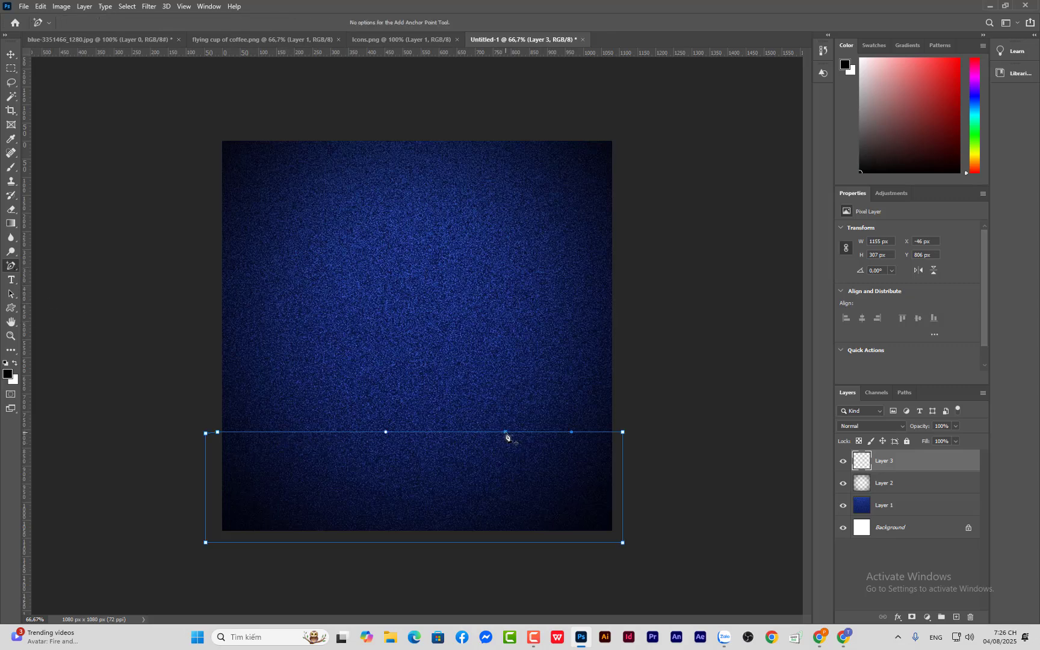
pyautogui.moveTo(506, 433); pyautogui.dragTo(510, 410)
pyautogui.hotkey('ctrl', 'z')
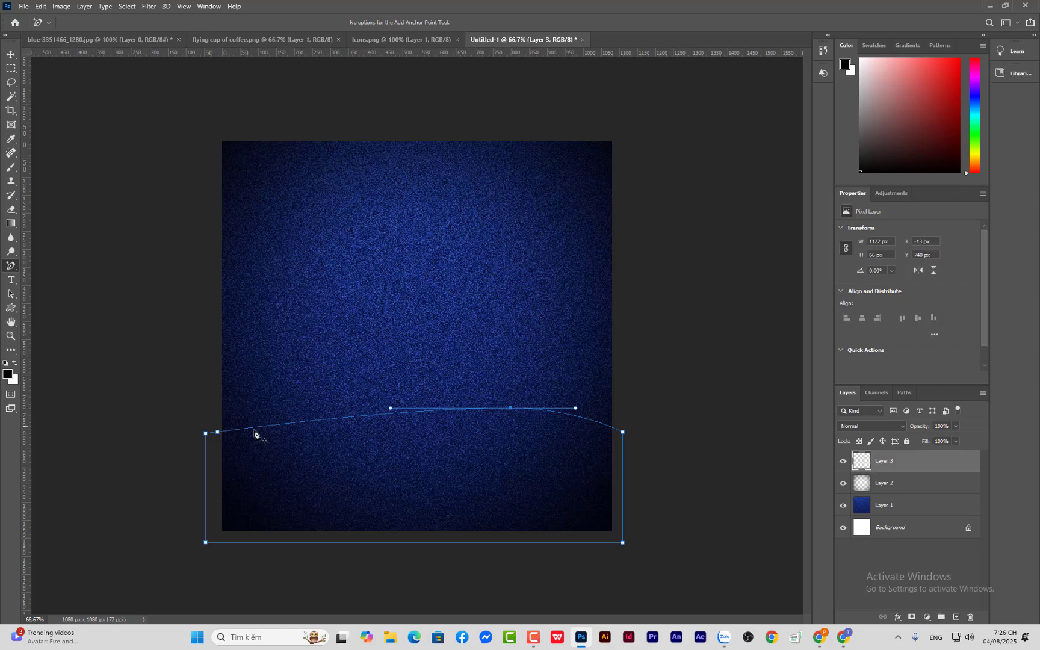
pyautogui.click(320, 421)
pyautogui.moveTo(322, 422); pyautogui.dragTo(326, 449)
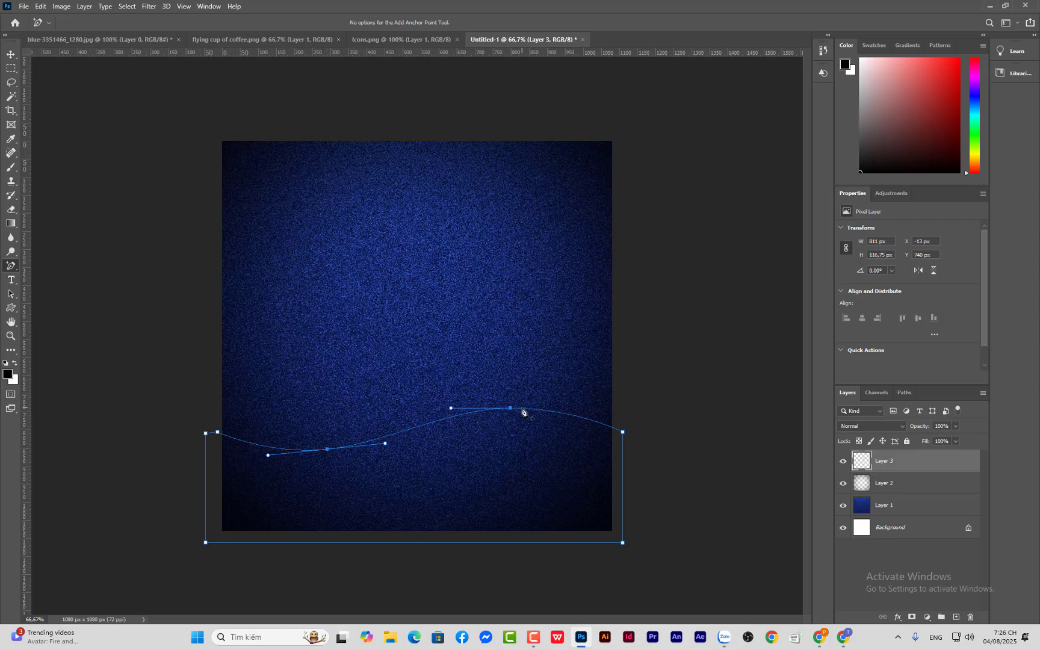
pyautogui.moveTo(509, 411); pyautogui.dragTo(513, 414)
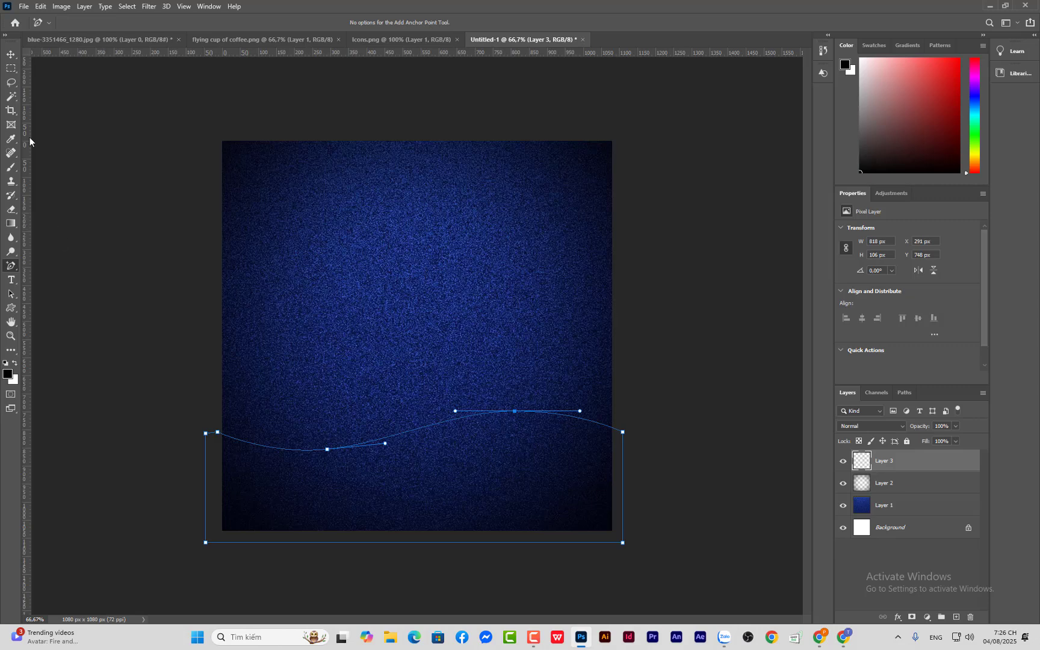
pyautogui.click(9, 56)
pyautogui.rightClick(418, 493)
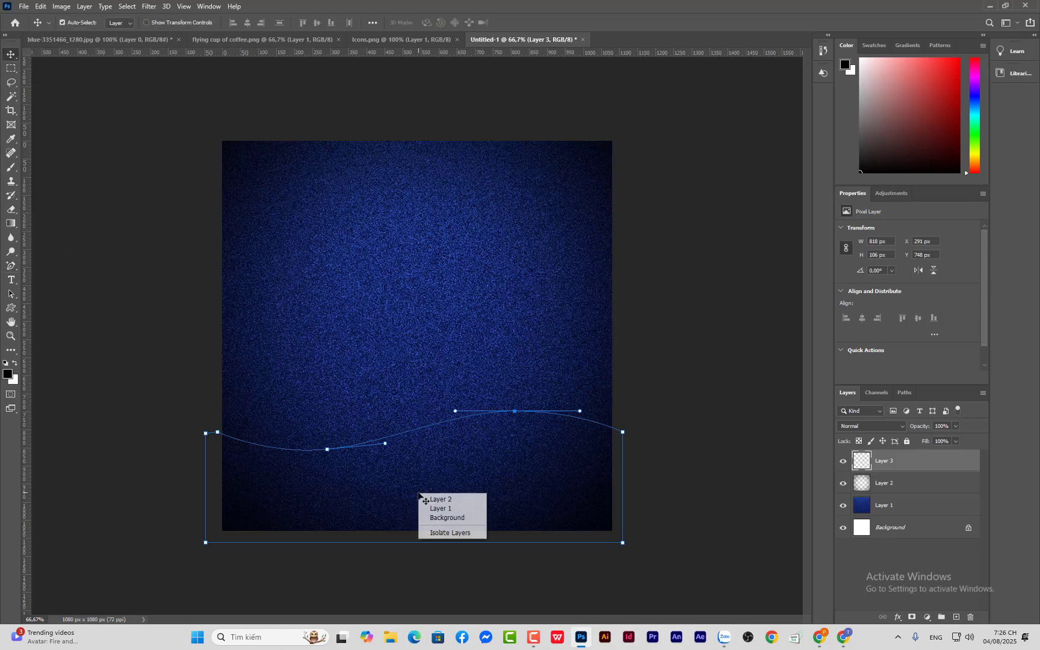
pyautogui.click(9, 265)
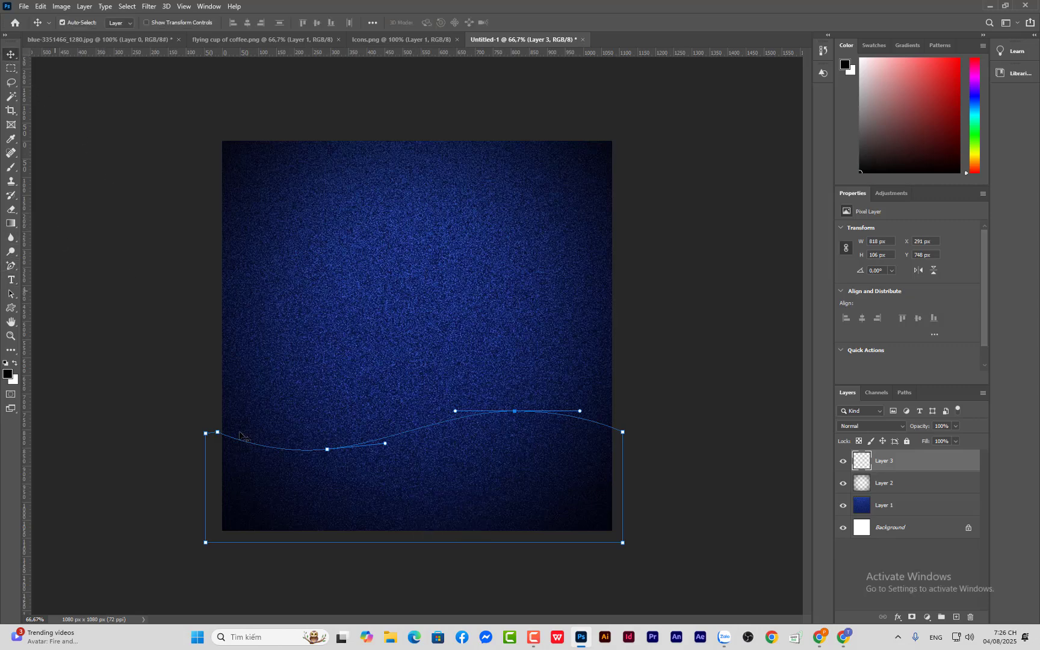
pyautogui.rightClick(391, 486)
pyautogui.click(11, 268)
# Step: Turn the closed wave path into a selection and fill it with white on Layer 3, clearing the selection
pyautogui.click(12, 269)
pyautogui.rightClick(429, 489)
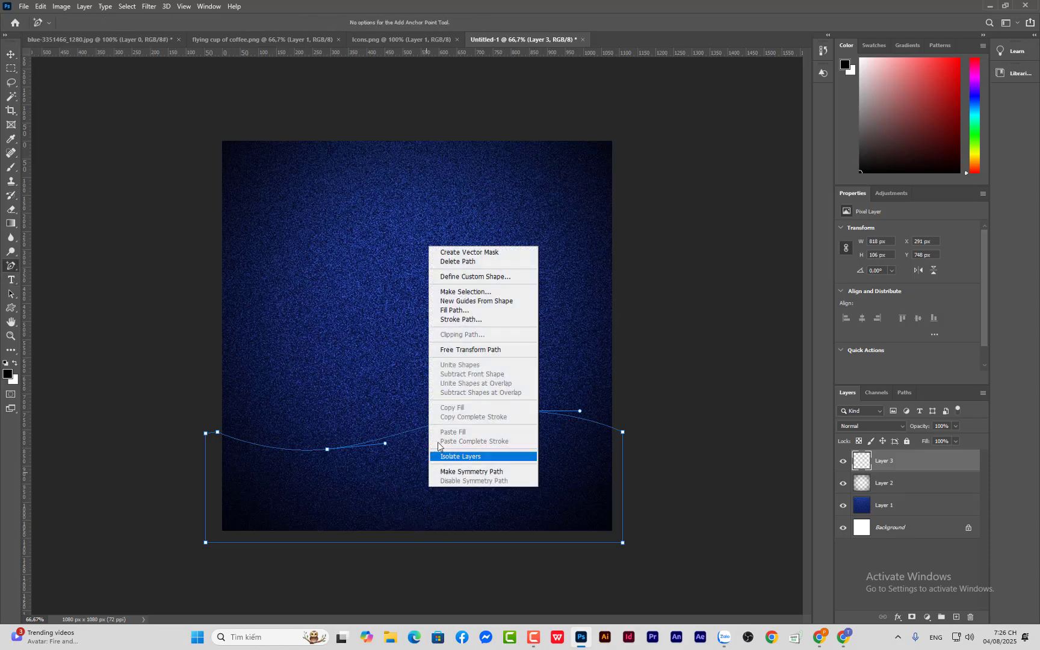
pyautogui.click(456, 293)
pyautogui.click(573, 174)
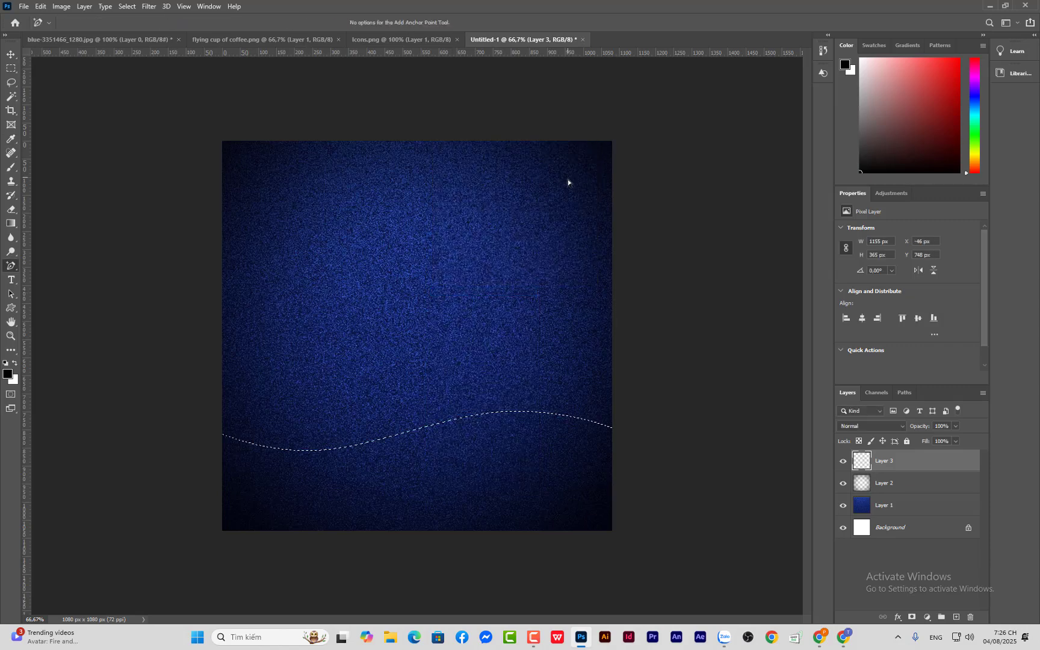
pyautogui.click(15, 364)
pyautogui.hotkey('alt', 'BackSpace')
pyautogui.hotkey('ctrl', 'd')
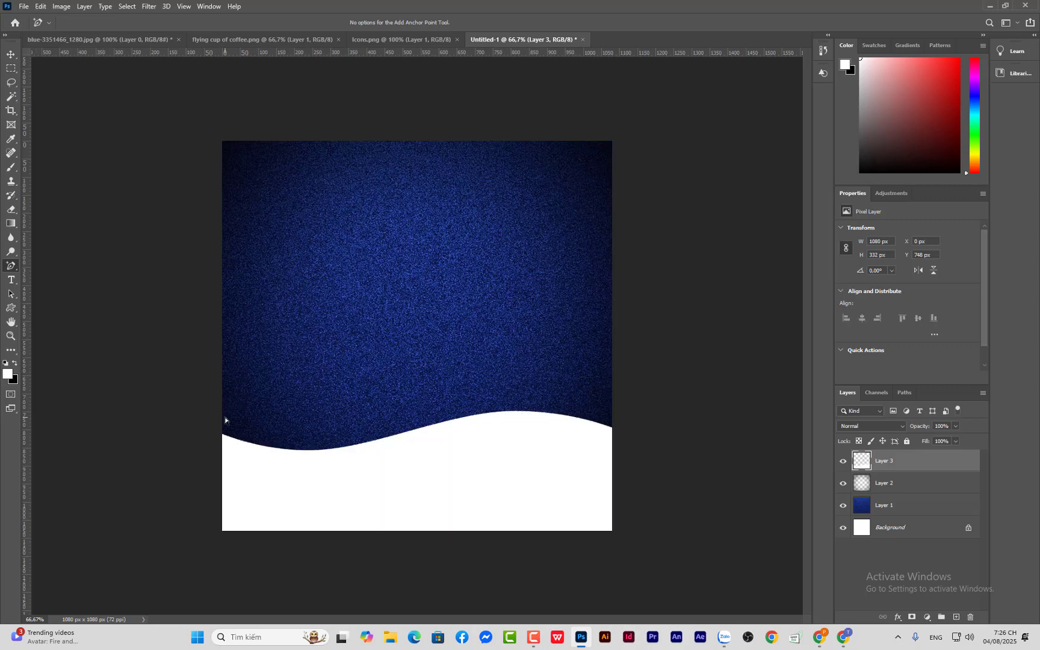
# Step: Squash the white wave from its upper edge to a height of about 274 px, keeping its base in place
pyautogui.click(11, 55)
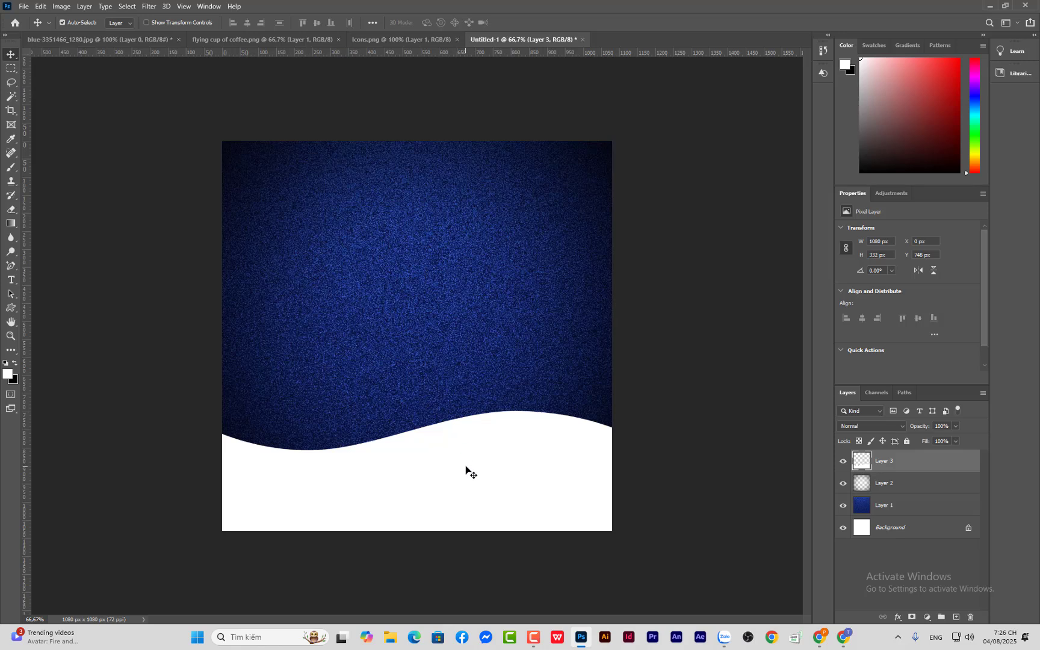
pyautogui.press('ctrl')
pyautogui.hotkey('ctrl', 't')
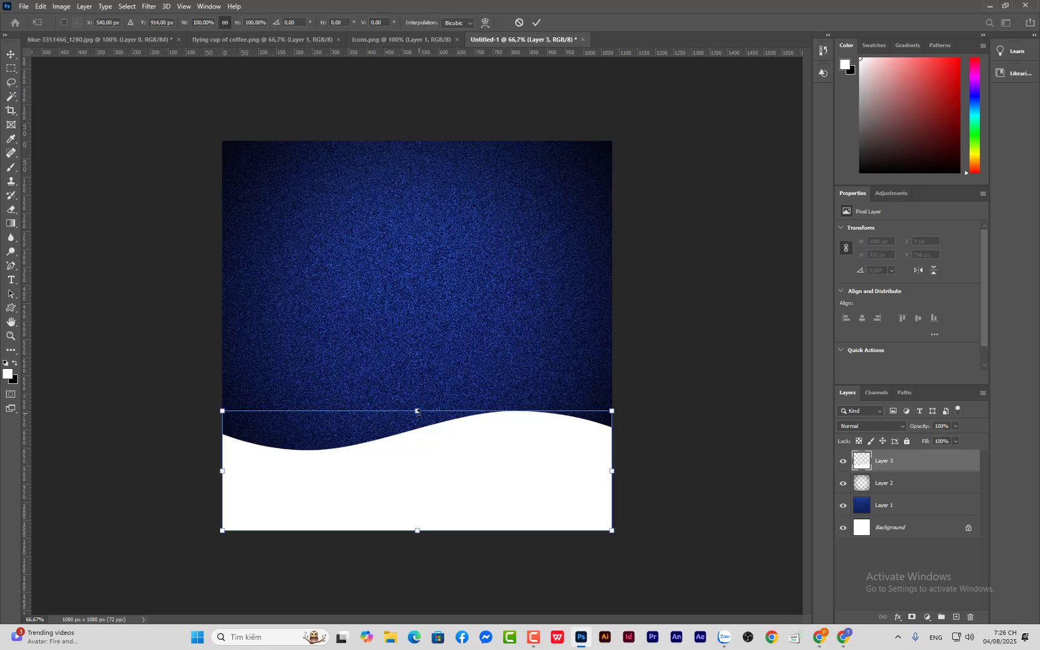
pyautogui.moveTo(417, 411); pyautogui.dragTo(417, 433)
pyautogui.press('Return')
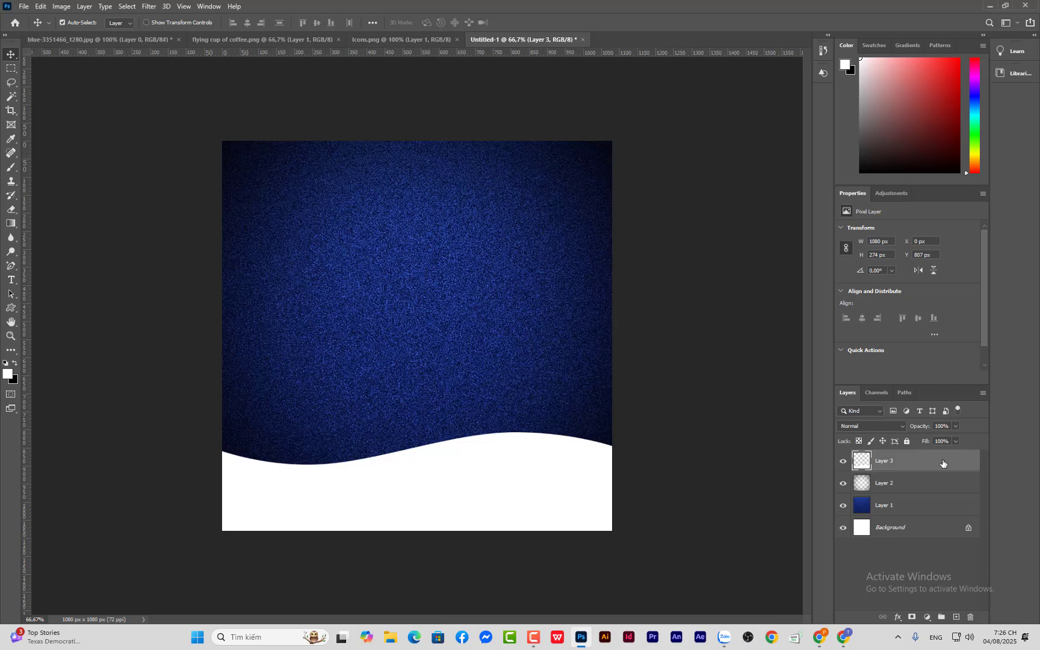
pyautogui.click(958, 617)
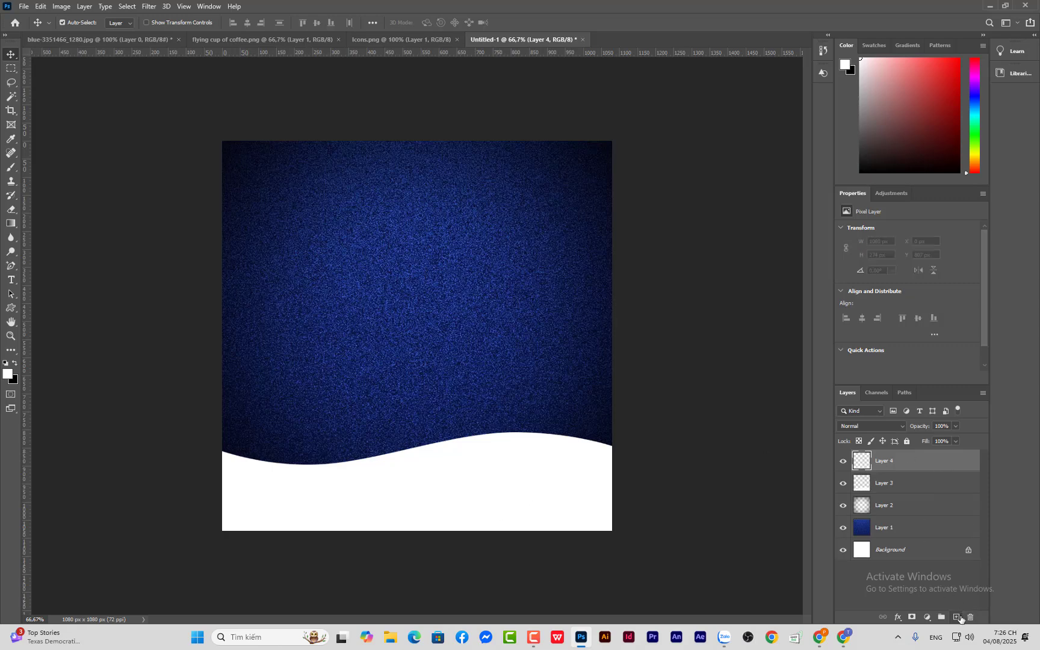
pyautogui.keyDown('ctrl'); pyautogui.click(864, 464); pyautogui.keyUp('ctrl')
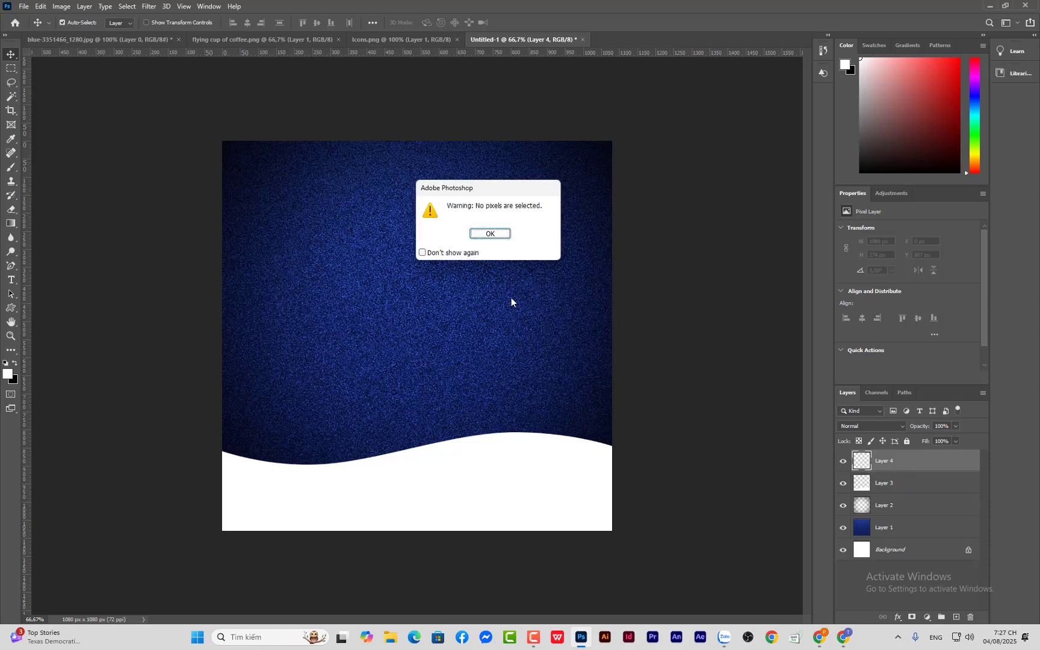
pyautogui.click(499, 236)
pyautogui.click(499, 239)
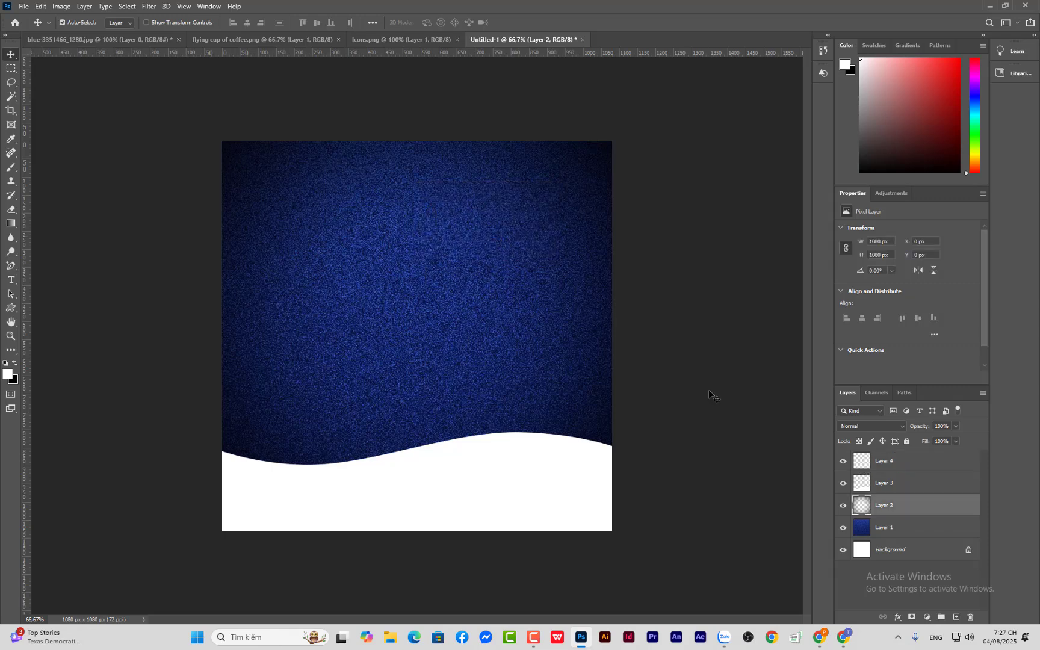
pyautogui.click(882, 463)
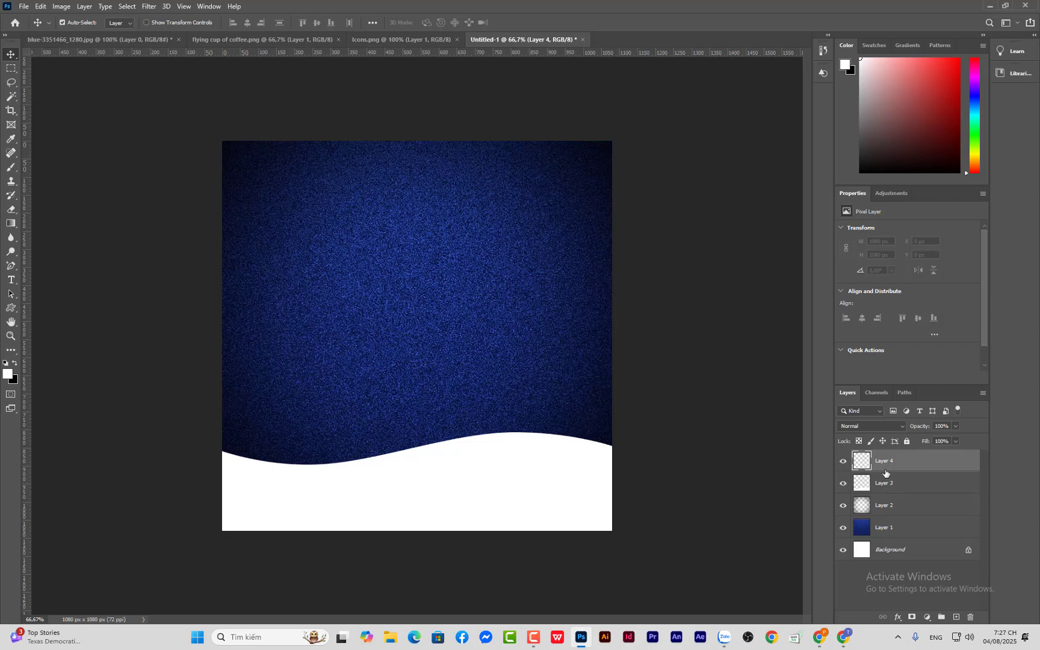
pyautogui.press('Delete')
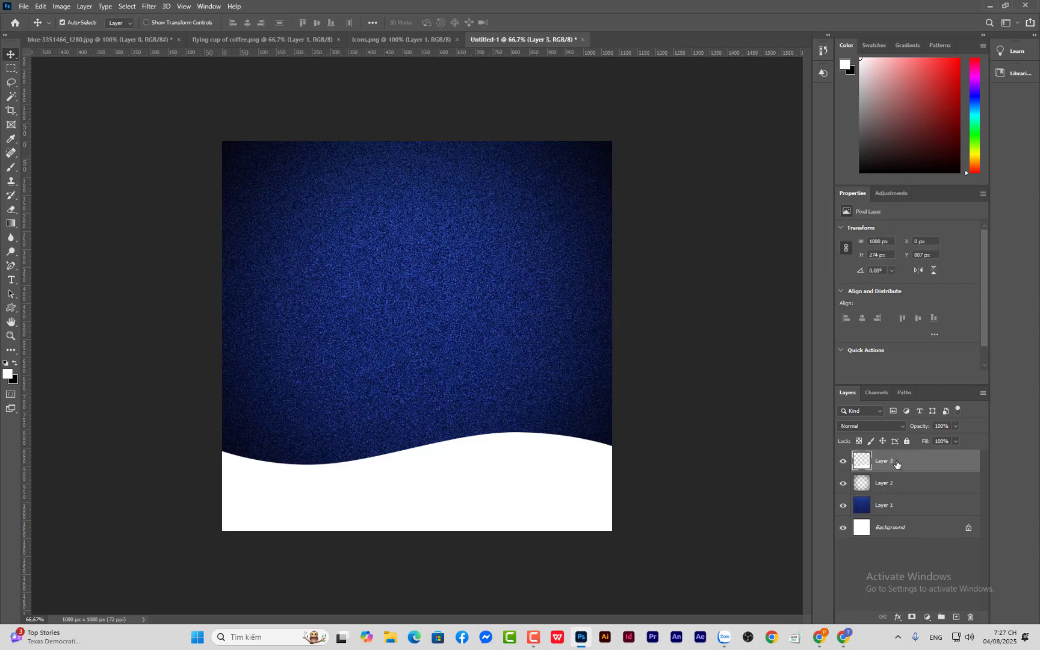
# Step: Duplicate the white wave layer and fill the copy's shape with black
pyautogui.hotkey('ctrl', 'j')
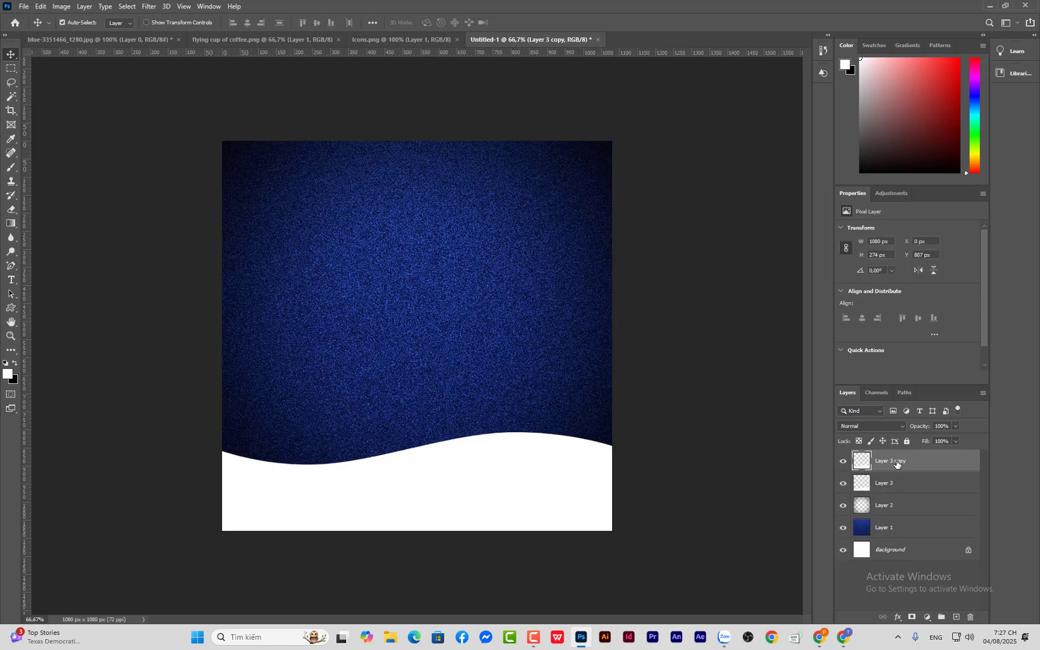
pyautogui.keyDown('ctrl'); pyautogui.click(862, 463); pyautogui.keyUp('ctrl')
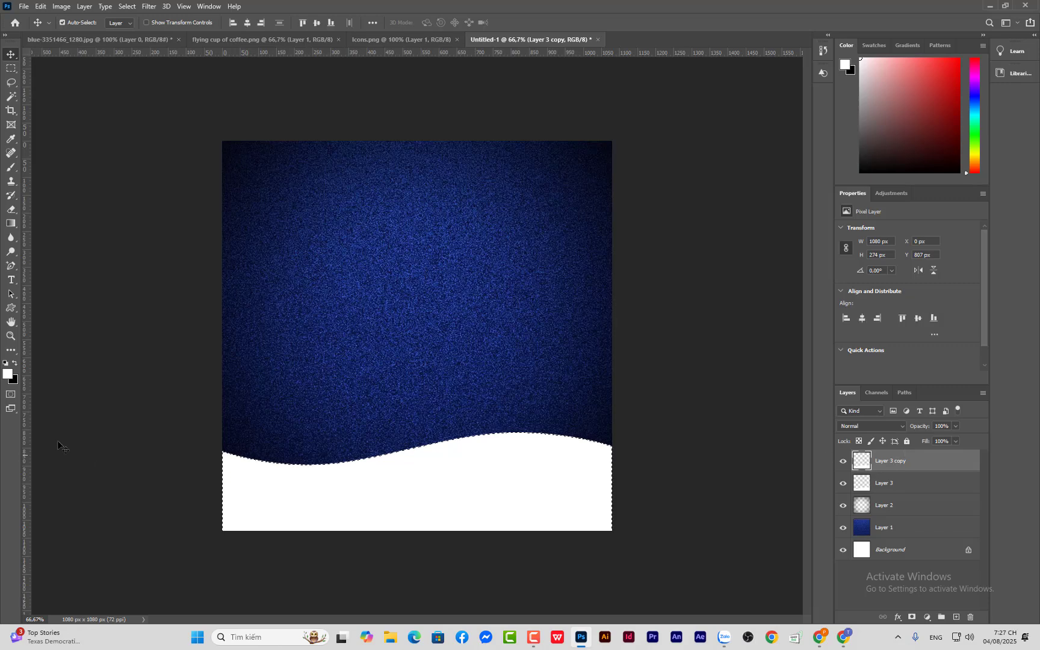
pyautogui.click(14, 365)
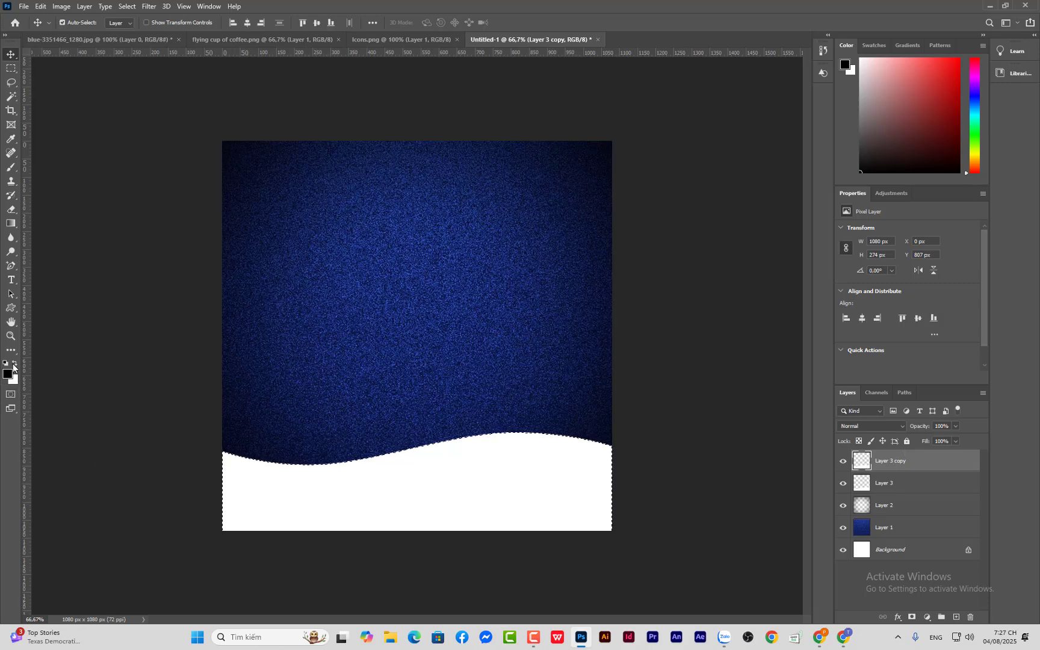
pyautogui.hotkey('alt', 'BackSpace')
pyautogui.hotkey('ctrl', 'd')
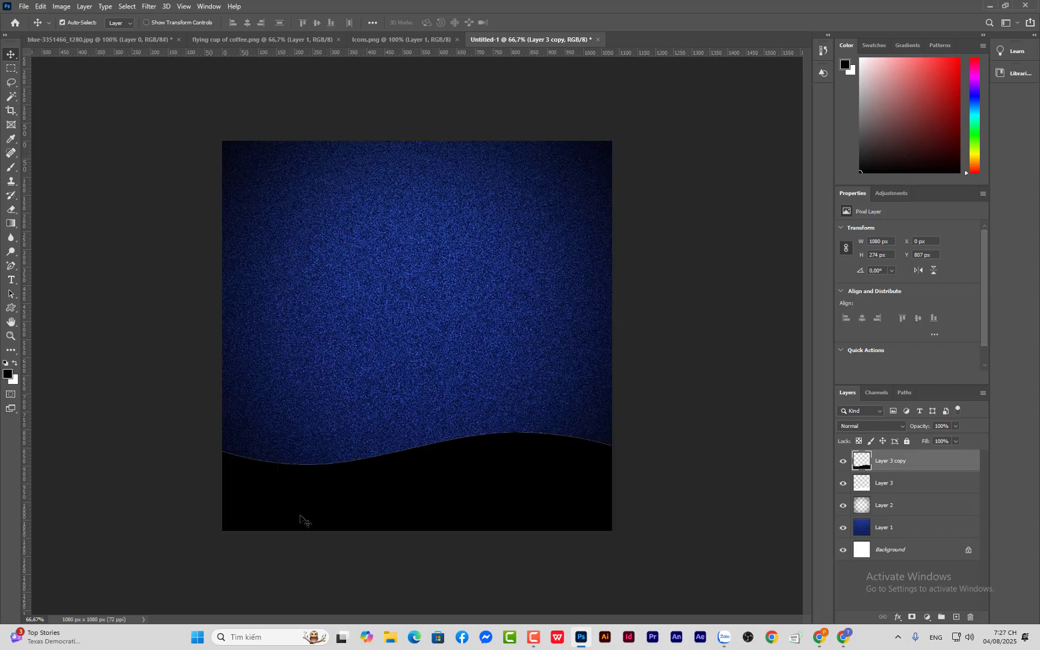
# Step: Place the black wave copy beneath the white wave layer and shift it up about 17 px to show as a dark edge
pyautogui.moveTo(896, 462); pyautogui.dragTo(894, 488)
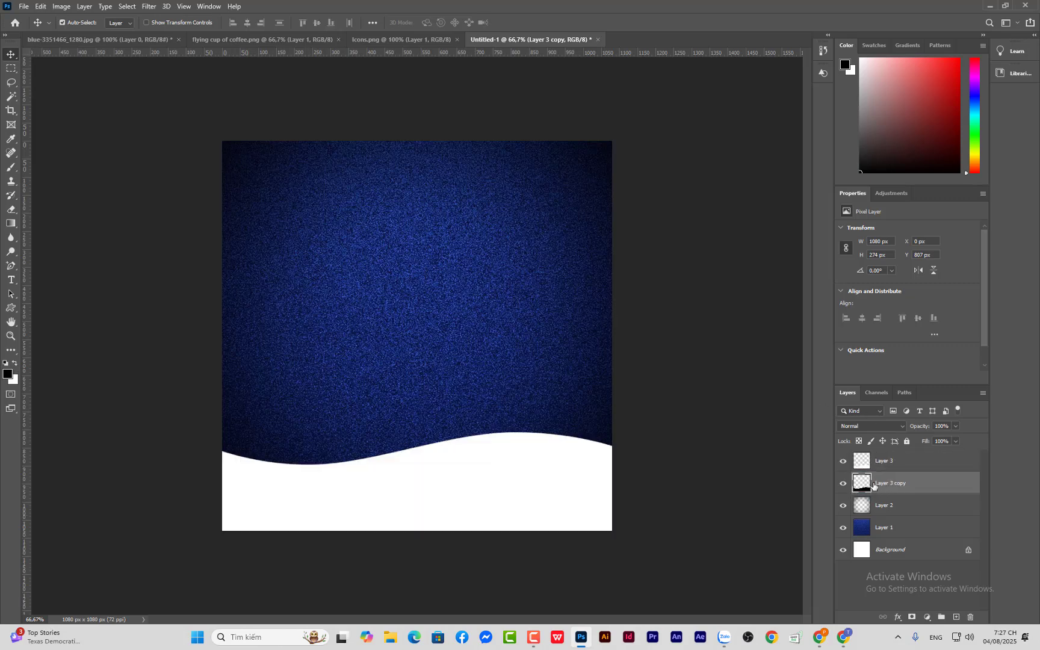
pyautogui.press('Up')
pyautogui.press('Up')
pyautogui.press('Up')
pyautogui.press('Up')
pyautogui.press('Up')
pyautogui.press('Up')
pyautogui.press('Up')
pyautogui.press('Up')
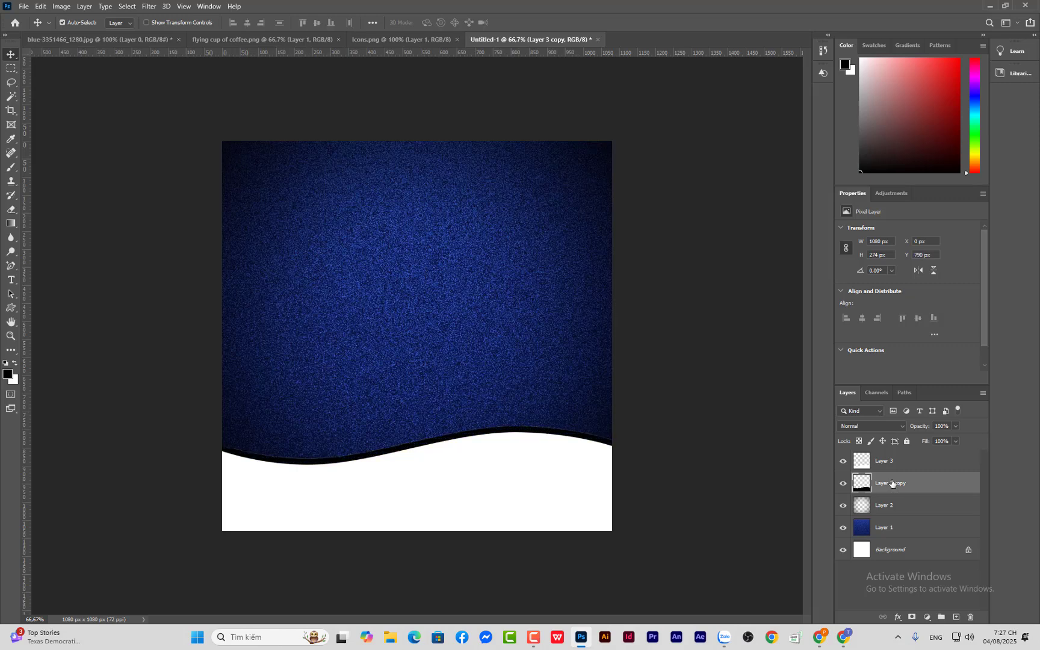
# Step: Soften the black wave copy with a Gaussian Blur of about 8 pixels
pyautogui.click(149, 7)
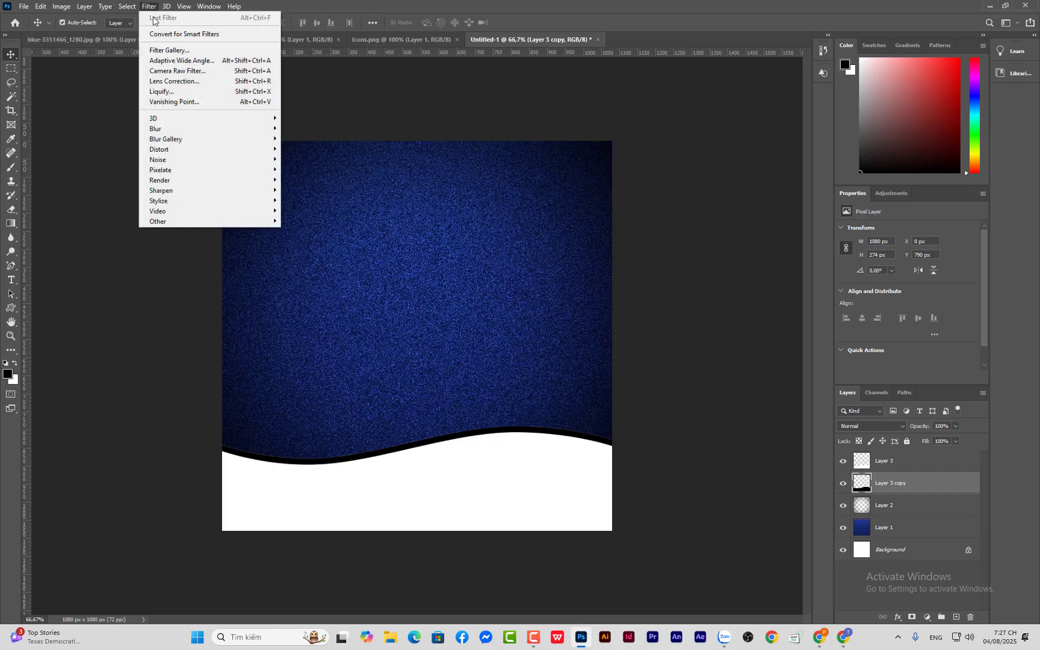
pyautogui.moveTo(236, 138)
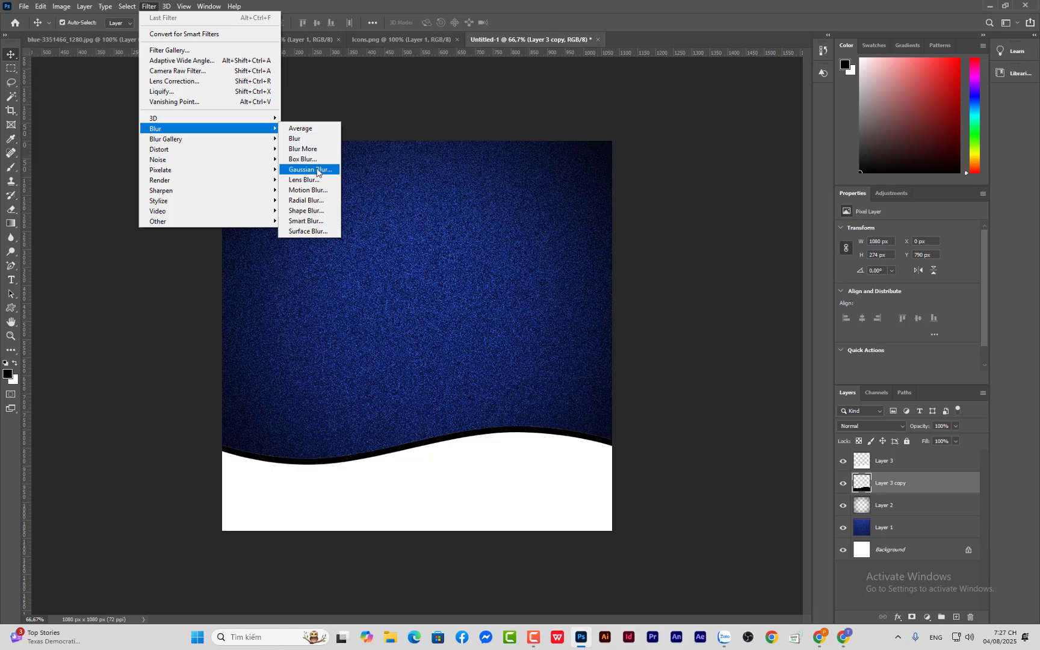
pyautogui.click(311, 170)
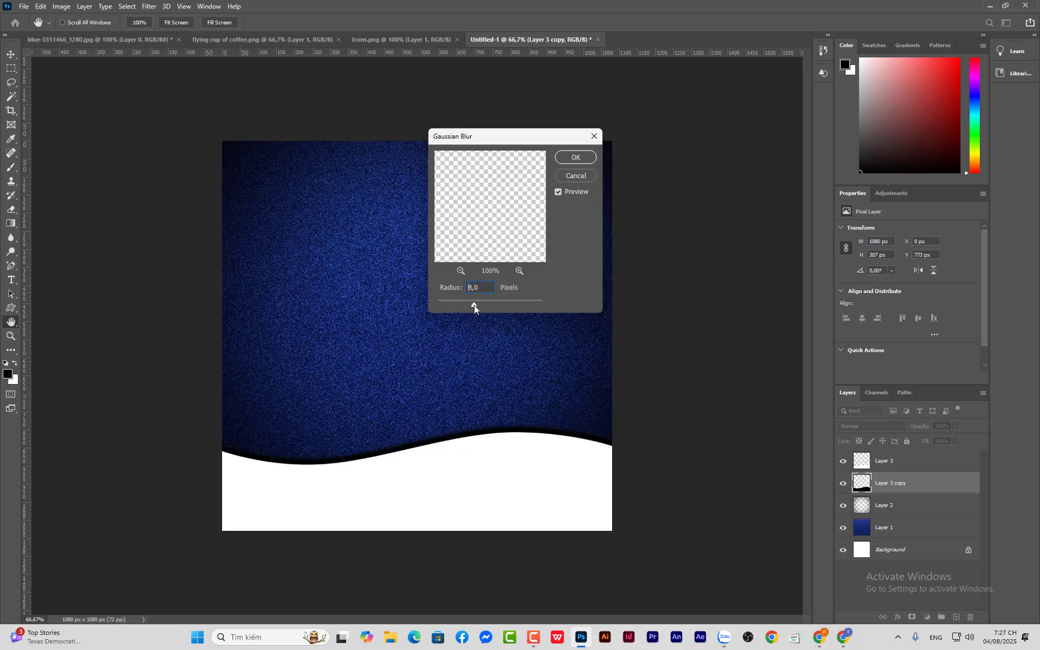
pyautogui.moveTo(477, 304); pyautogui.dragTo(473, 304)
pyautogui.click(589, 157)
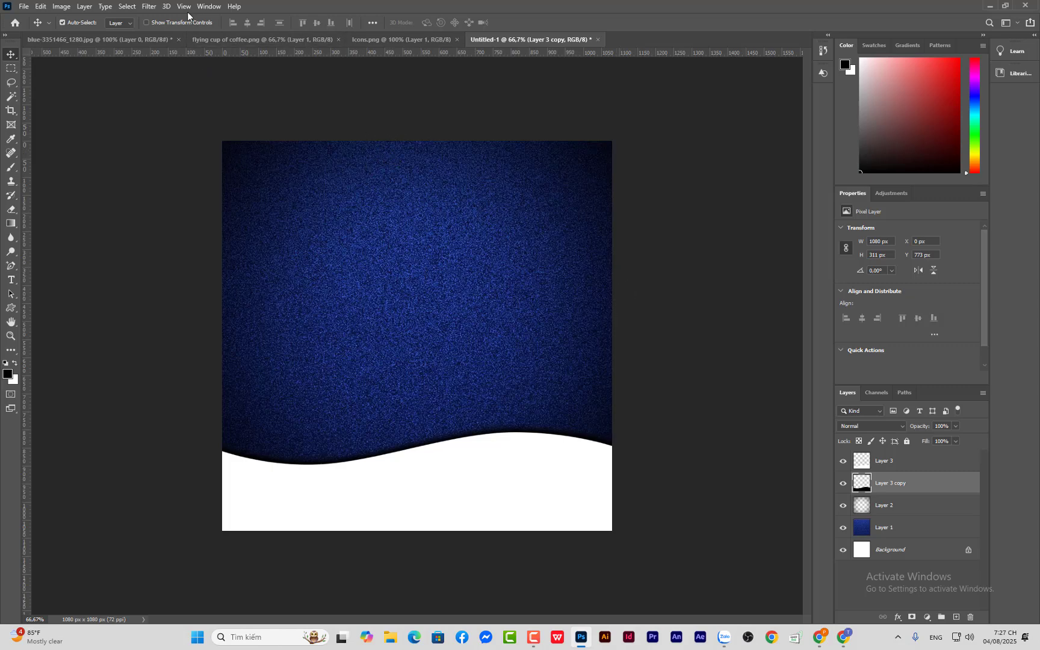
# Step: Bring the cup image from flying cup of coffee.png into the Untitled-1 design and put its layer on top of the stack
pyautogui.click(136, 42)
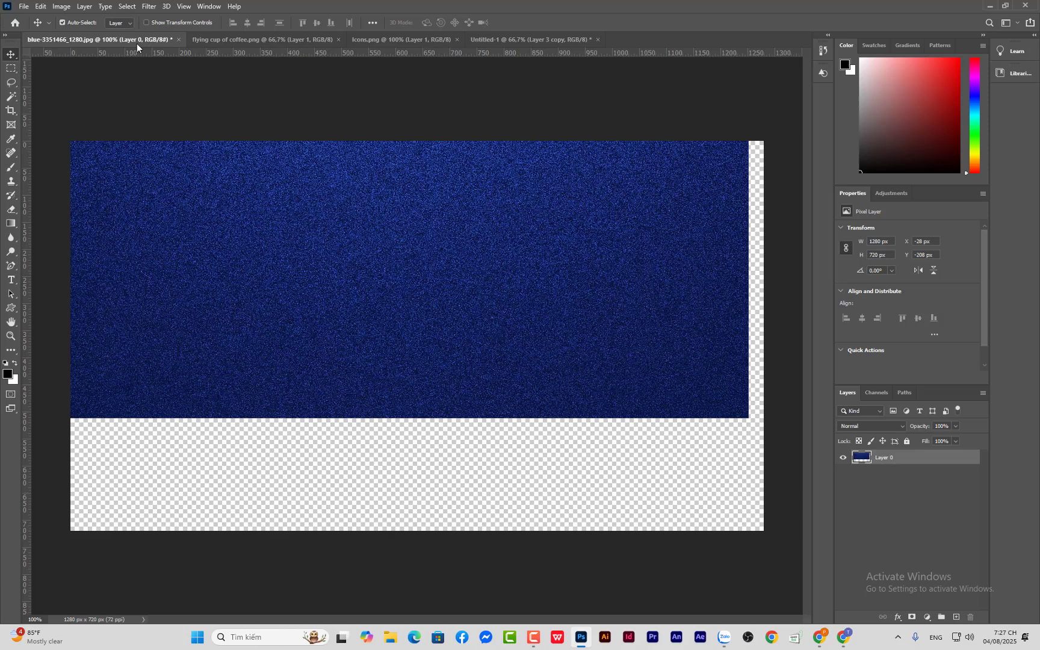
pyautogui.click(549, 40)
pyautogui.click(422, 41)
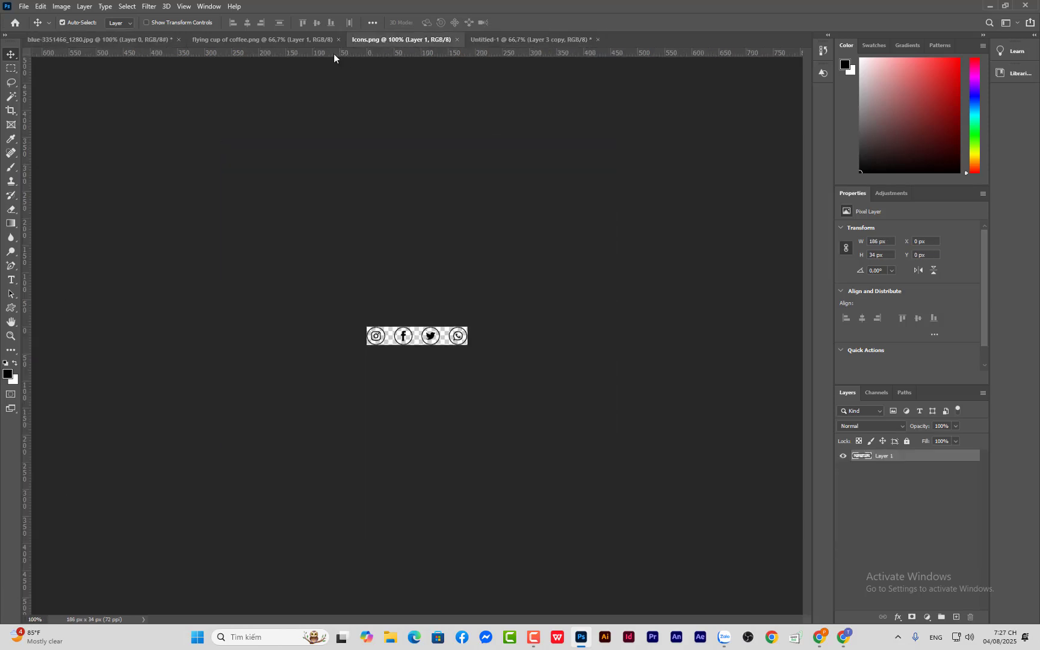
pyautogui.click(292, 39)
pyautogui.moveTo(458, 283); pyautogui.dragTo(523, 41)
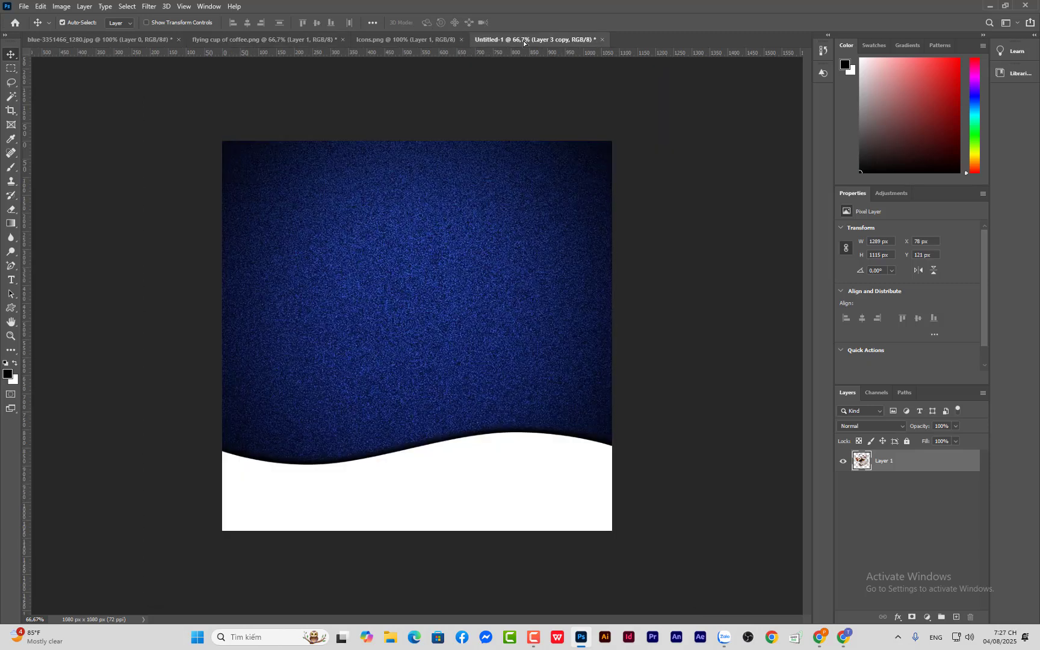
pyautogui.moveTo(380, 360); pyautogui.dragTo(415, 347)
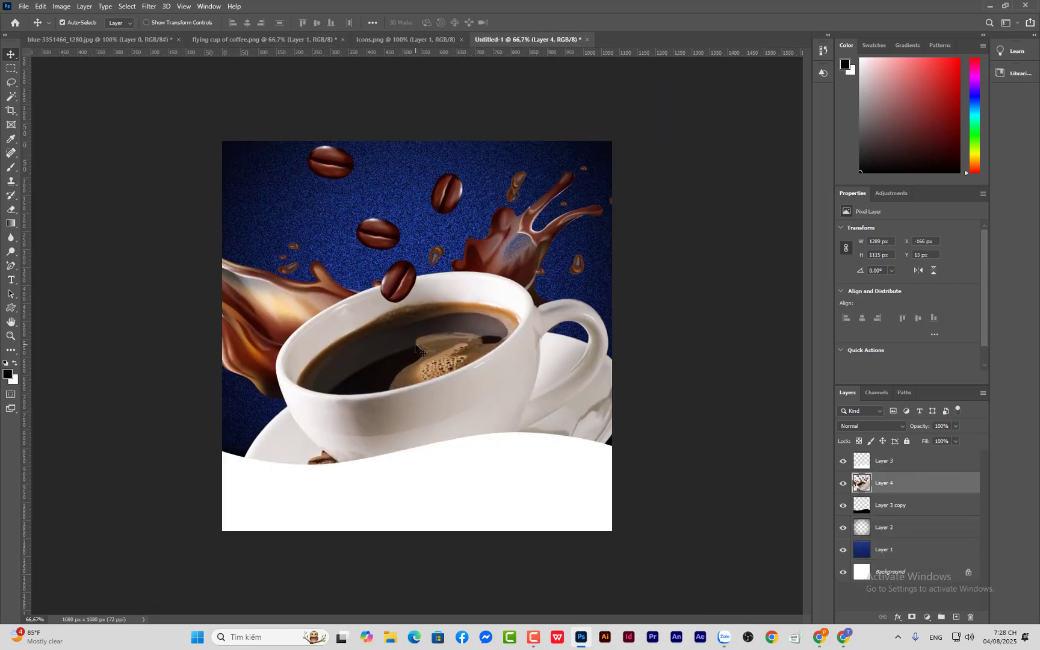
pyautogui.moveTo(941, 483); pyautogui.dragTo(929, 459)
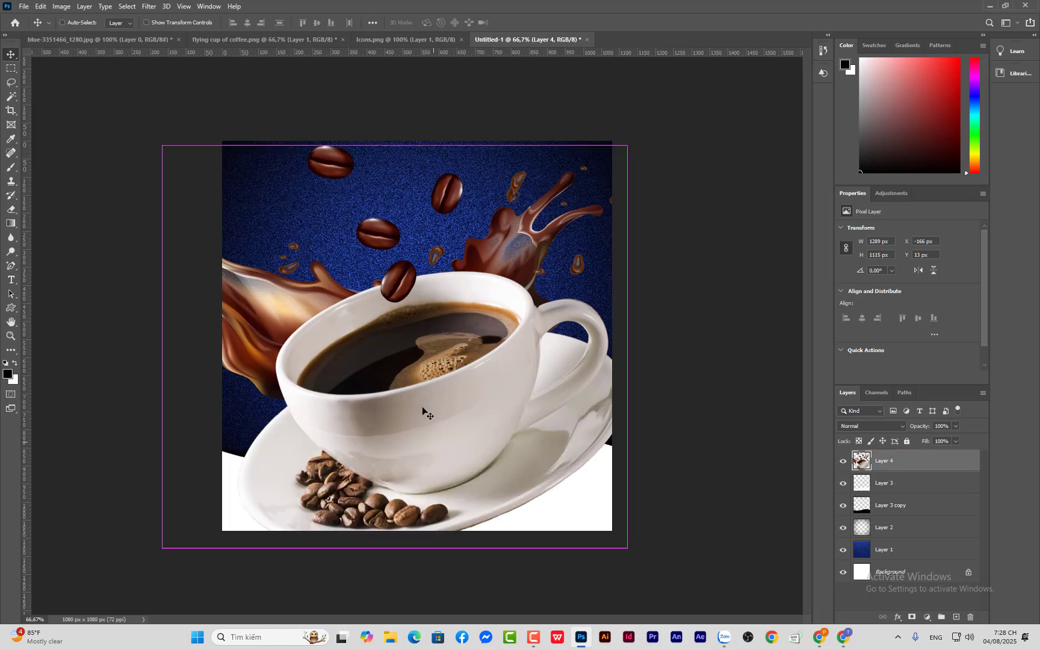
# Step: Scale the coffee cup to about 688 × 595 px and centre it horizontally with its saucer overlapping the wave's edge
pyautogui.hotkey('ctrl', 't')
pyautogui.moveTo(625, 146); pyautogui.dragTo(388, 354)
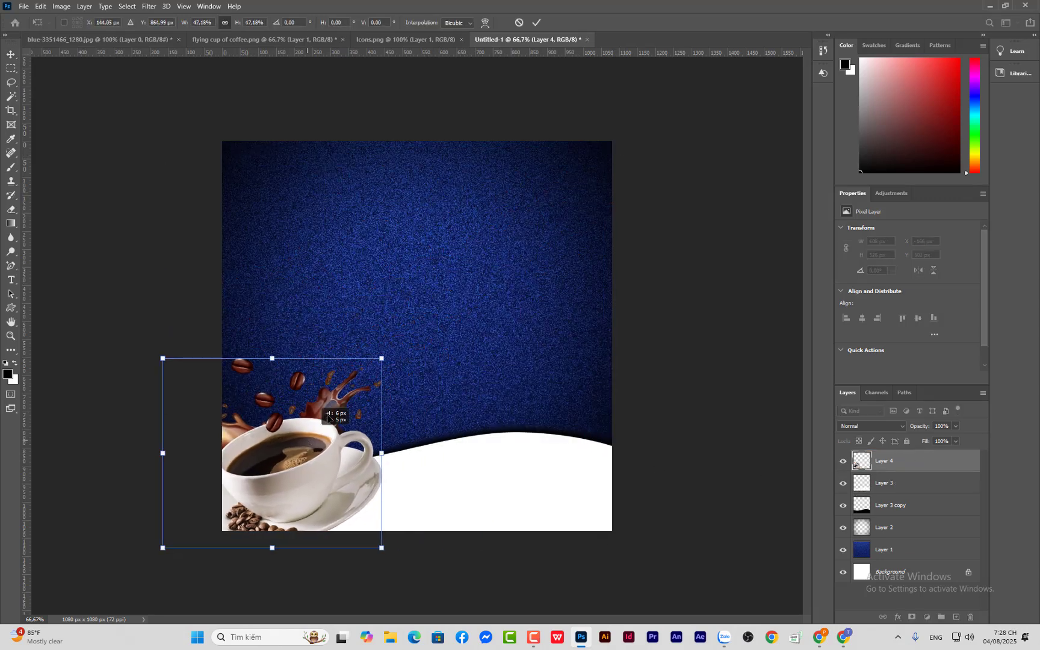
pyautogui.moveTo(309, 434); pyautogui.dragTo(468, 341)
pyautogui.moveTo(527, 437); pyautogui.dragTo(499, 412)
pyautogui.moveTo(445, 373); pyautogui.dragTo(465, 406)
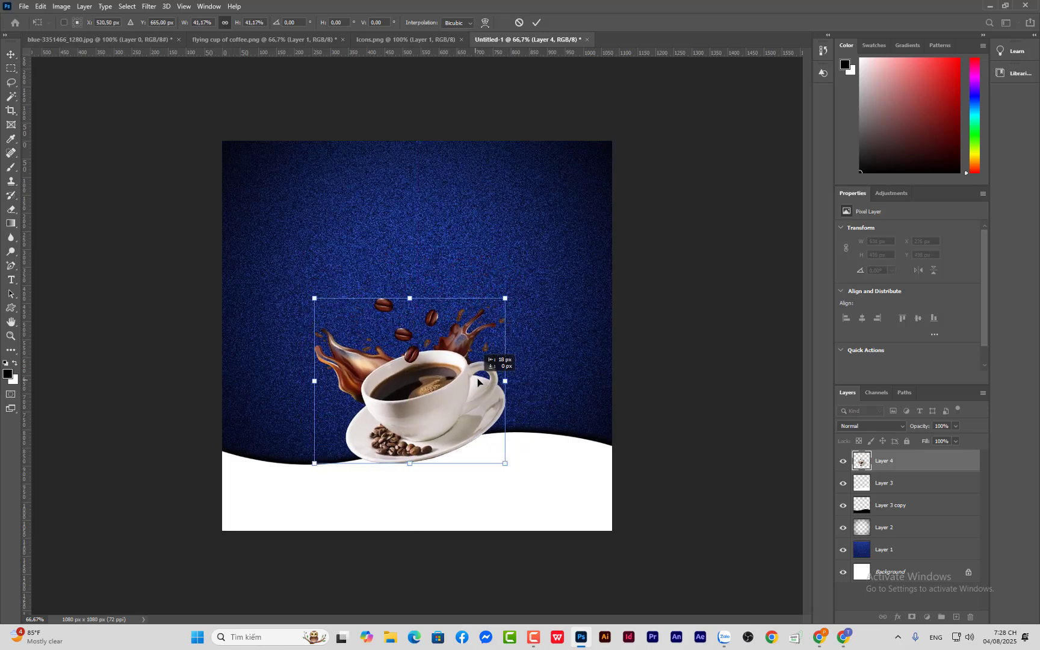
pyautogui.moveTo(506, 361); pyautogui.dragTo(507, 359)
pyautogui.moveTo(513, 298); pyautogui.dragTo(551, 268)
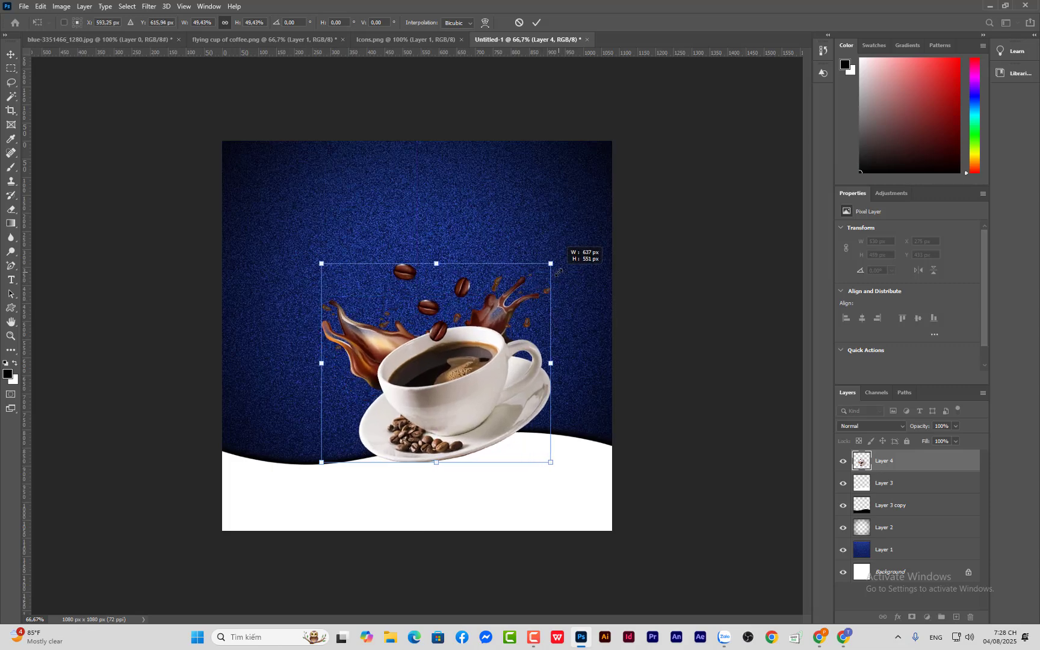
pyautogui.moveTo(490, 362); pyautogui.dragTo(469, 365)
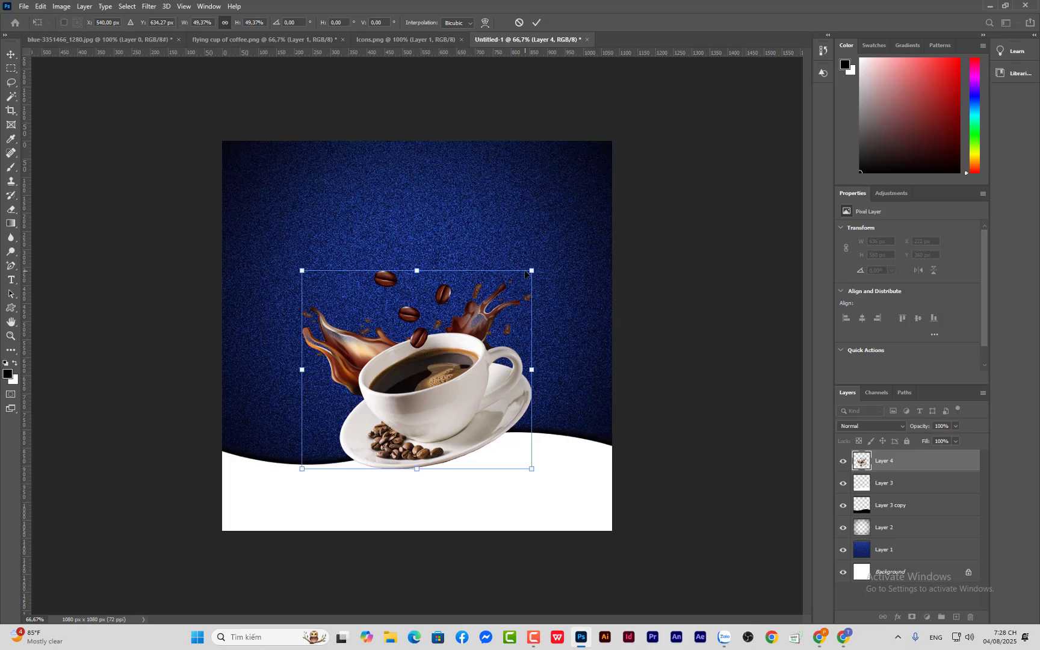
pyautogui.moveTo(532, 271); pyautogui.dragTo(552, 259)
pyautogui.moveTo(500, 332); pyautogui.dragTo(492, 334)
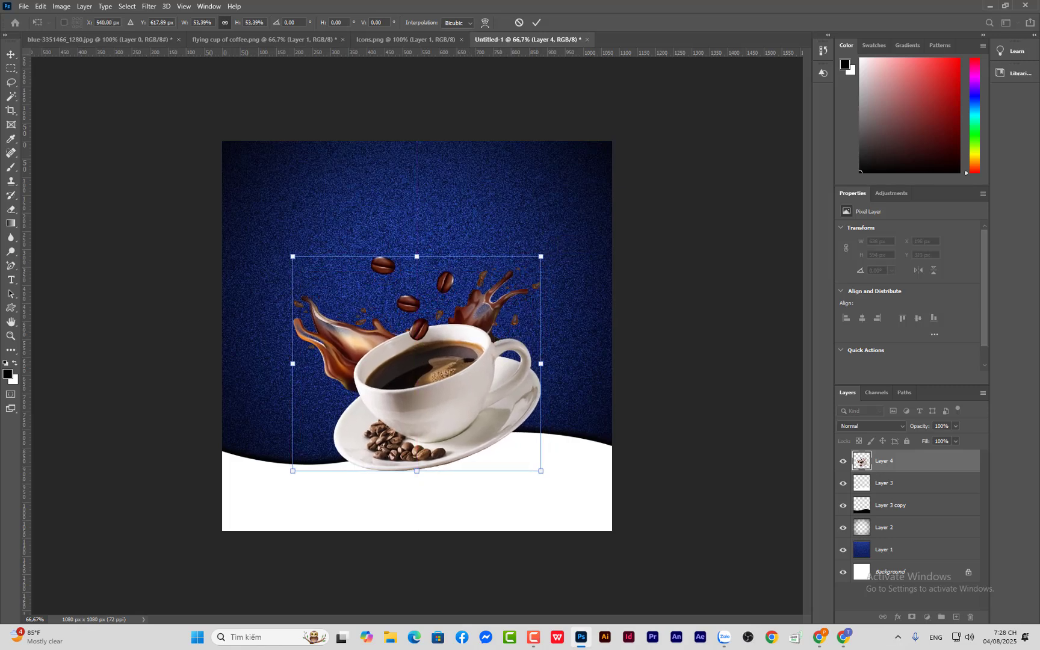
pyautogui.click(12, 55)
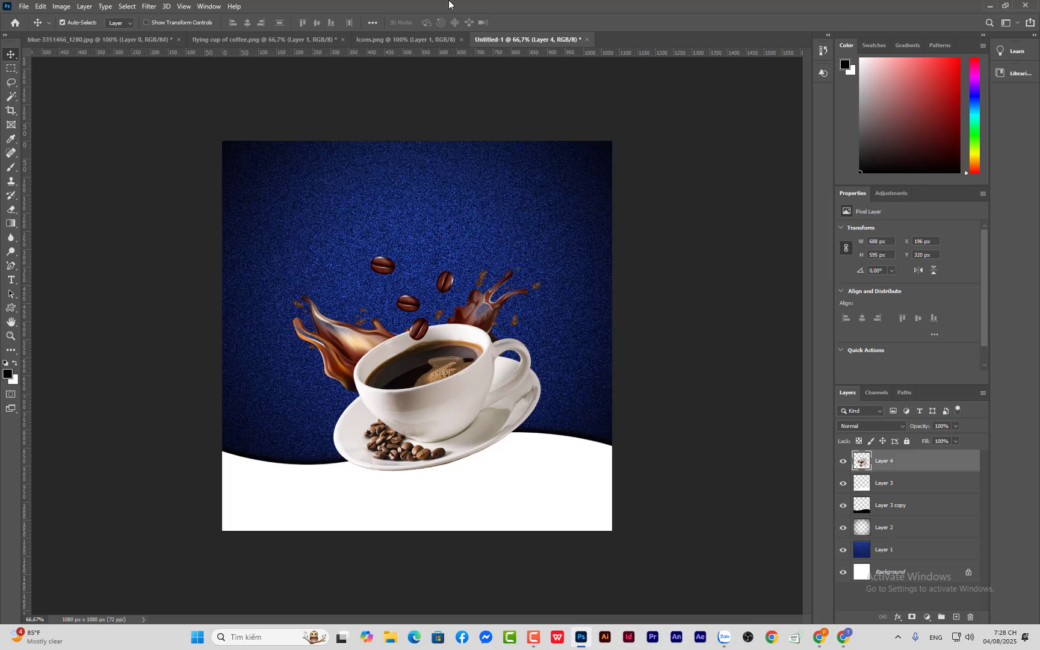
# Step: Paint a trial soft black elliptical shadow on a new layer beneath the saucer, using the 410 px flattened brush at 0% hardness
pyautogui.click(10, 166)
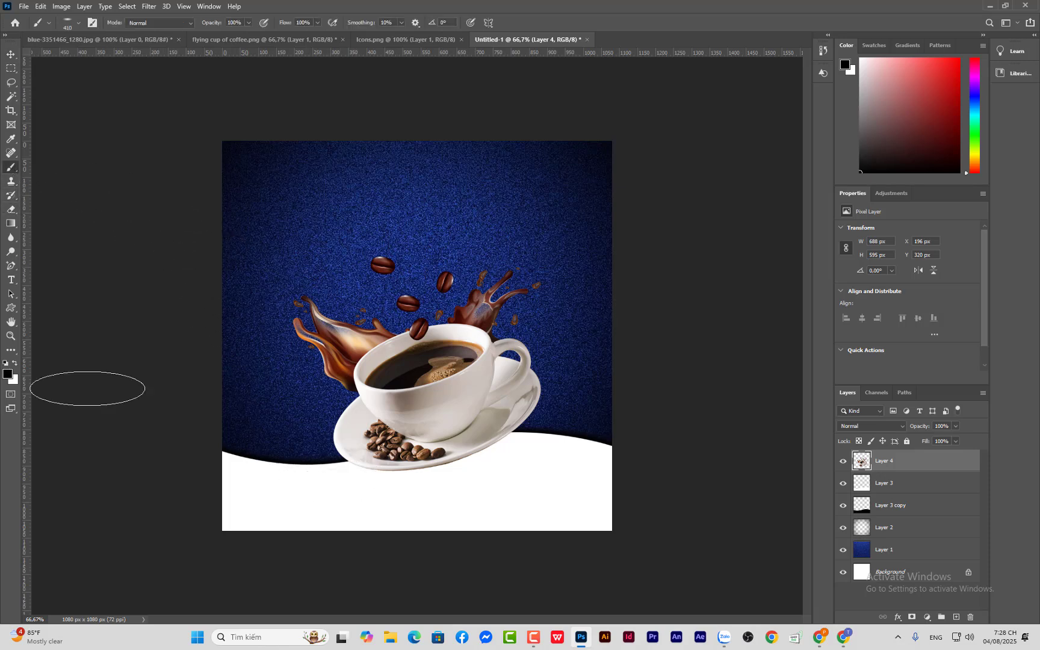
pyautogui.hotkey('ctrl', 'shift', 'alt', 'n')
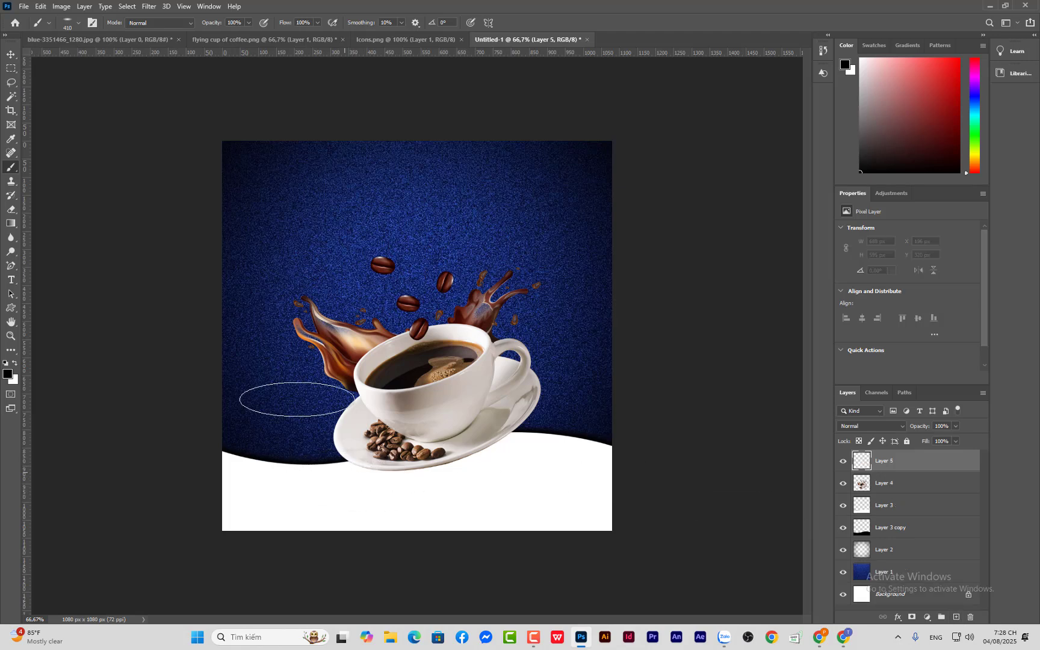
pyautogui.click(66, 24)
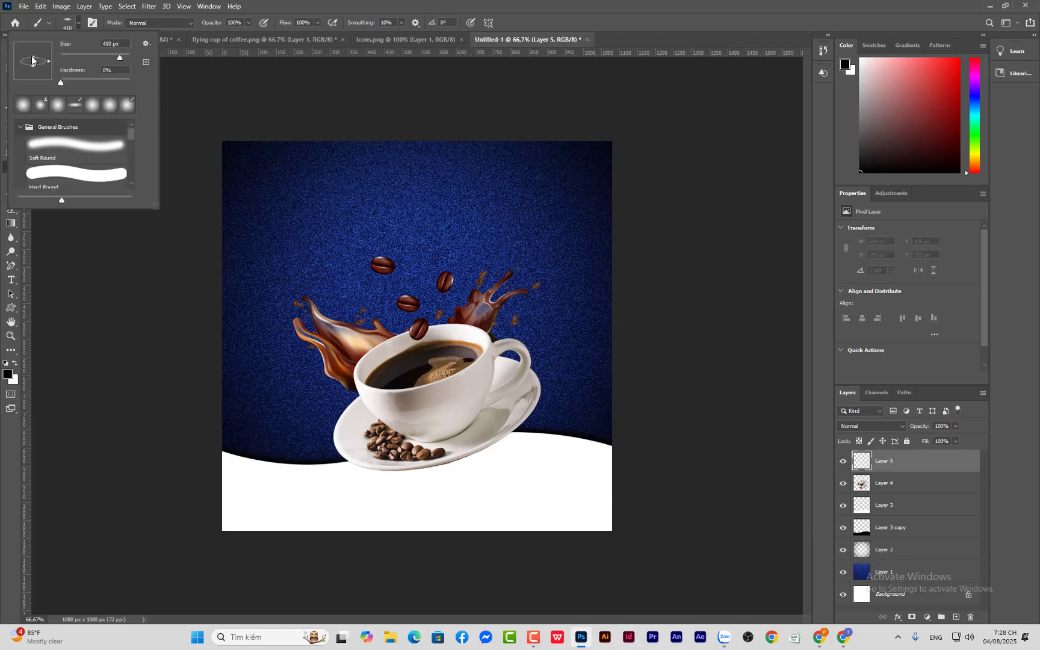
pyautogui.moveTo(32, 60); pyautogui.dragTo(30, 64)
pyautogui.click(217, 120)
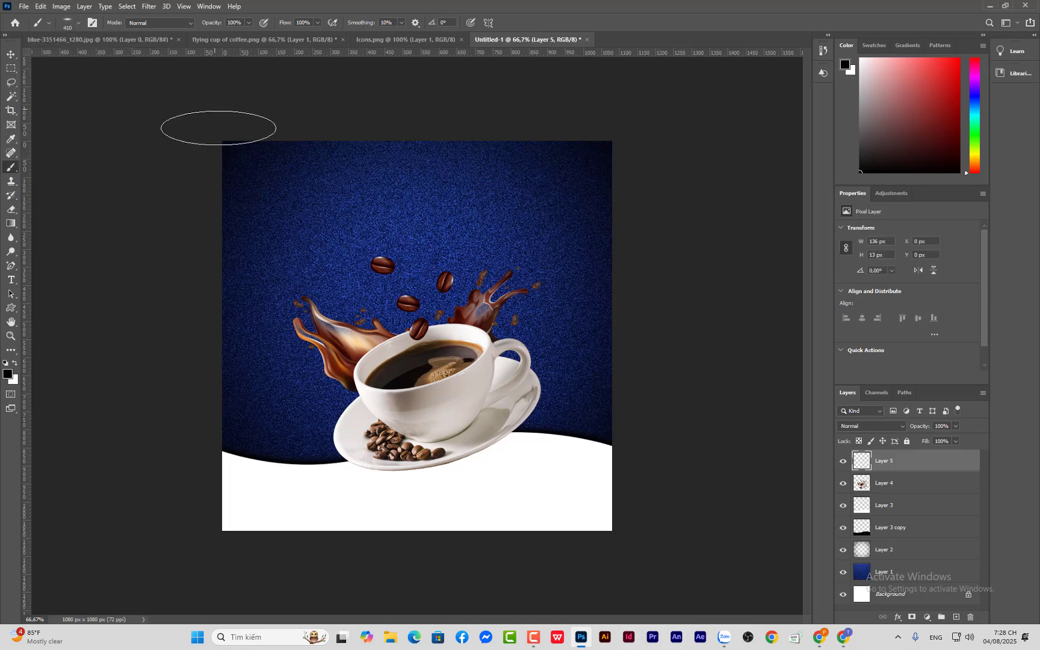
pyautogui.click(397, 490)
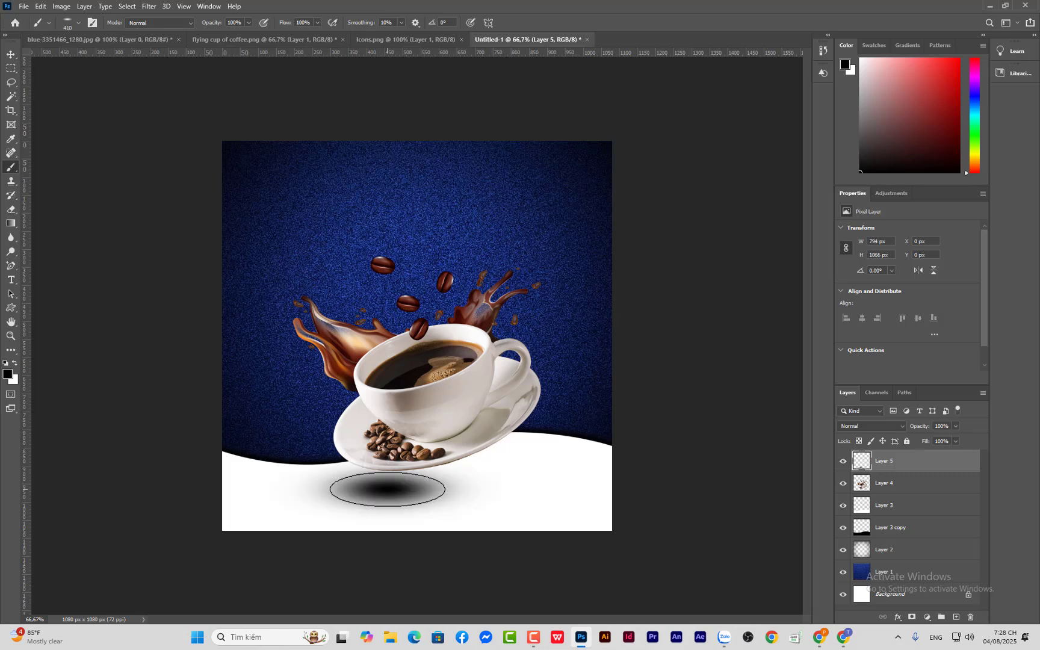
# Step: Try flattening and widening the painted shadow to about 775 × 284 px, and delete its layer
pyautogui.click(11, 55)
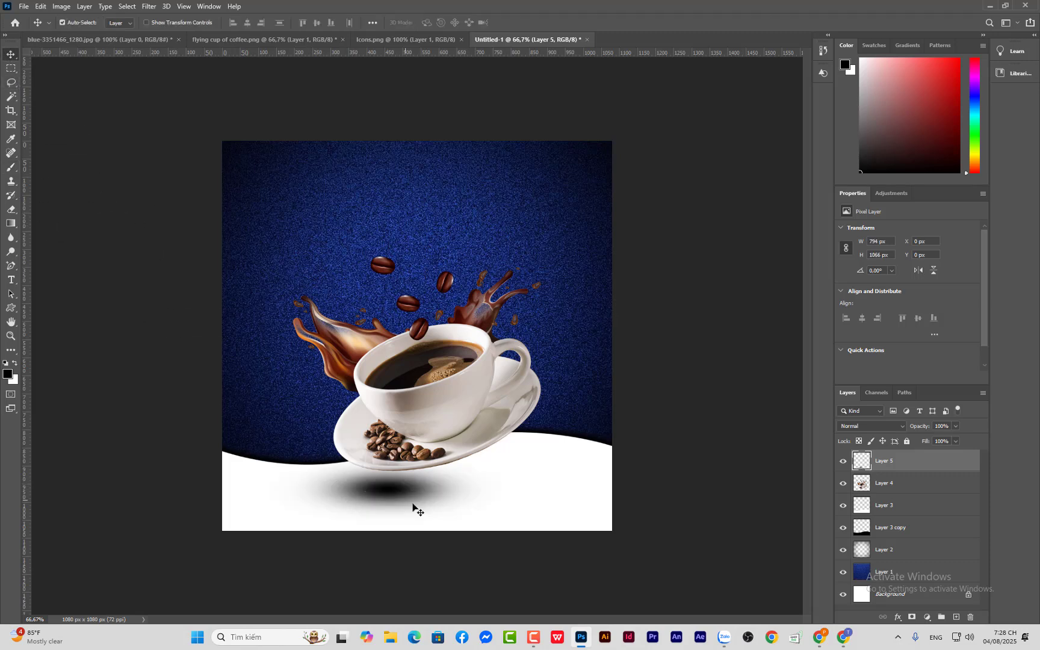
pyautogui.hotkey('ctrl', 't')
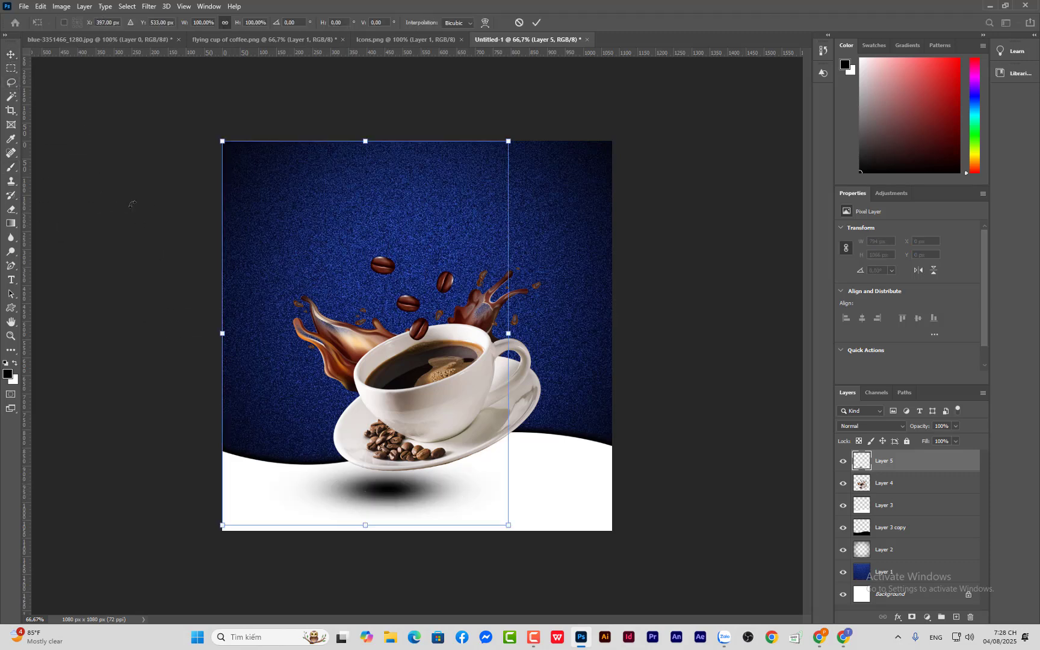
pyautogui.click(4, 51)
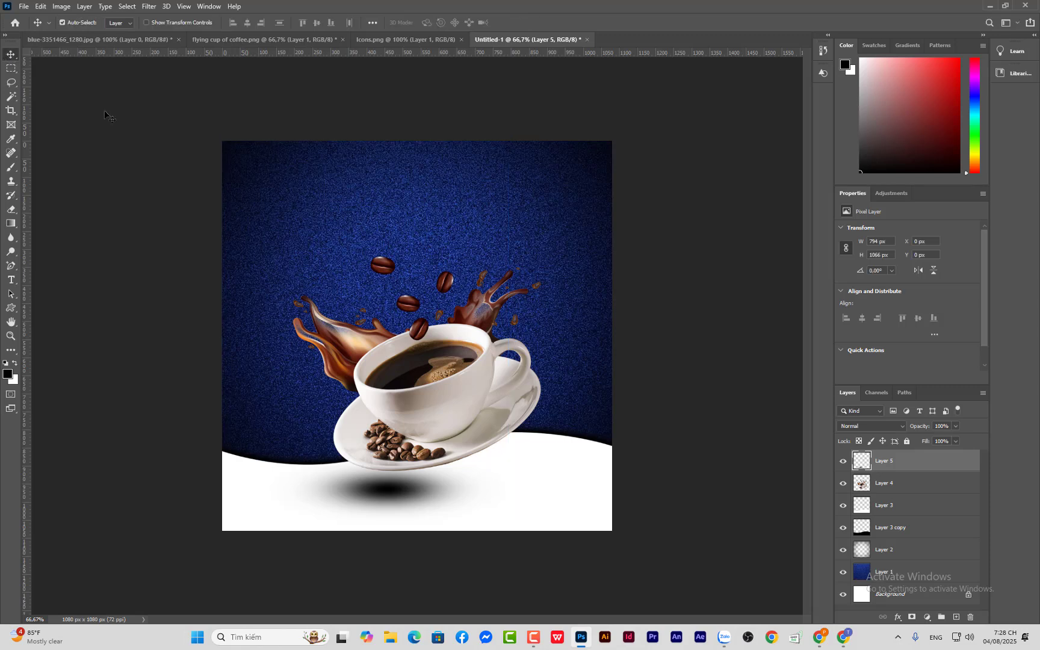
pyautogui.click(843, 462)
pyautogui.click(842, 462)
pyautogui.hotkey('ctrl', 't')
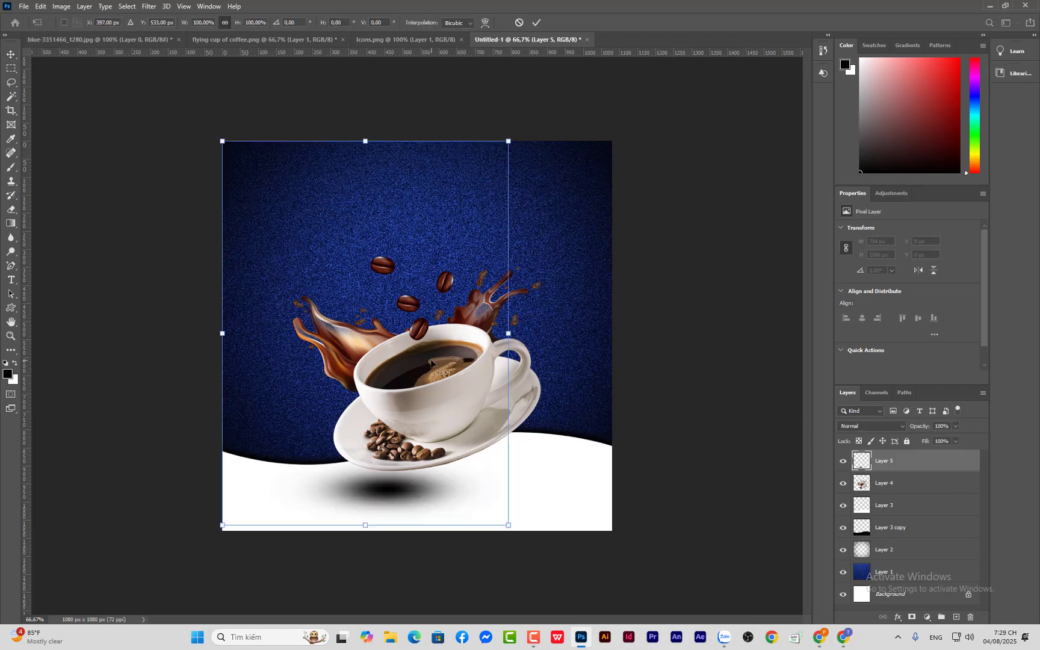
pyautogui.moveTo(431, 362)
pyautogui.mouseDown()
pyautogui.moveTo(451, 351)
pyautogui.moveTo(431, 366)
pyautogui.mouseUp()
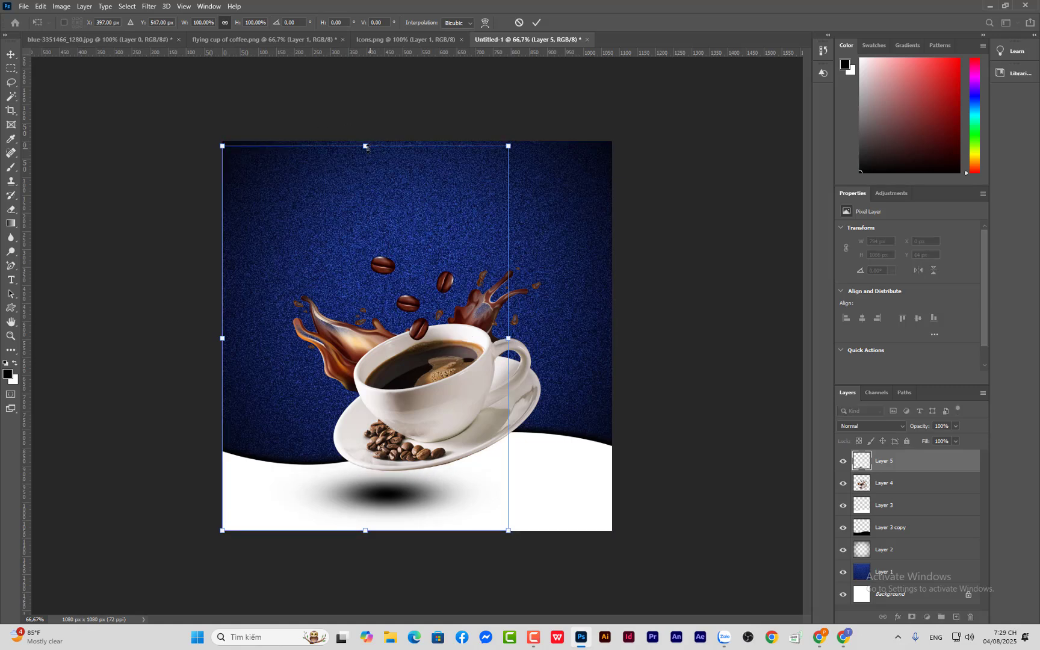
pyautogui.moveTo(367, 147); pyautogui.dragTo(442, 425)
pyautogui.moveTo(438, 486)
pyautogui.mouseDown()
pyautogui.moveTo(457, 471)
pyautogui.moveTo(450, 461)
pyautogui.moveTo(455, 481)
pyautogui.moveTo(441, 477)
pyautogui.mouseUp()
pyautogui.moveTo(516, 447); pyautogui.dragTo(548, 446)
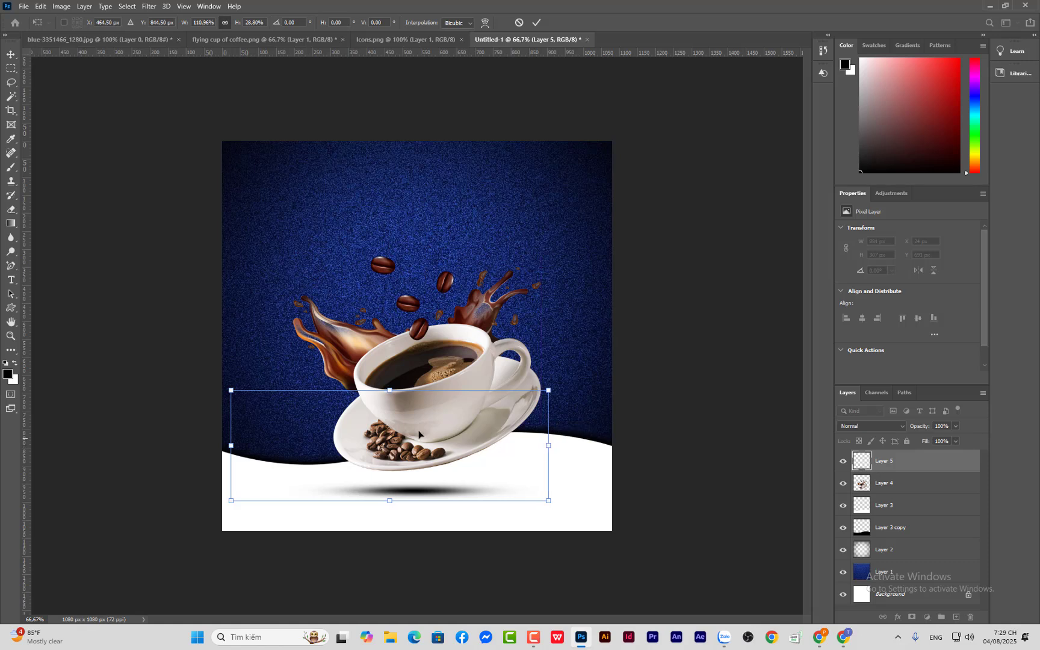
pyautogui.moveTo(393, 390)
pyautogui.mouseDown()
pyautogui.moveTo(390, 338)
pyautogui.moveTo(377, 402)
pyautogui.moveTo(381, 376)
pyautogui.moveTo(384, 431)
pyautogui.moveTo(384, 399)
pyautogui.mouseUp()
pyautogui.press('Return')
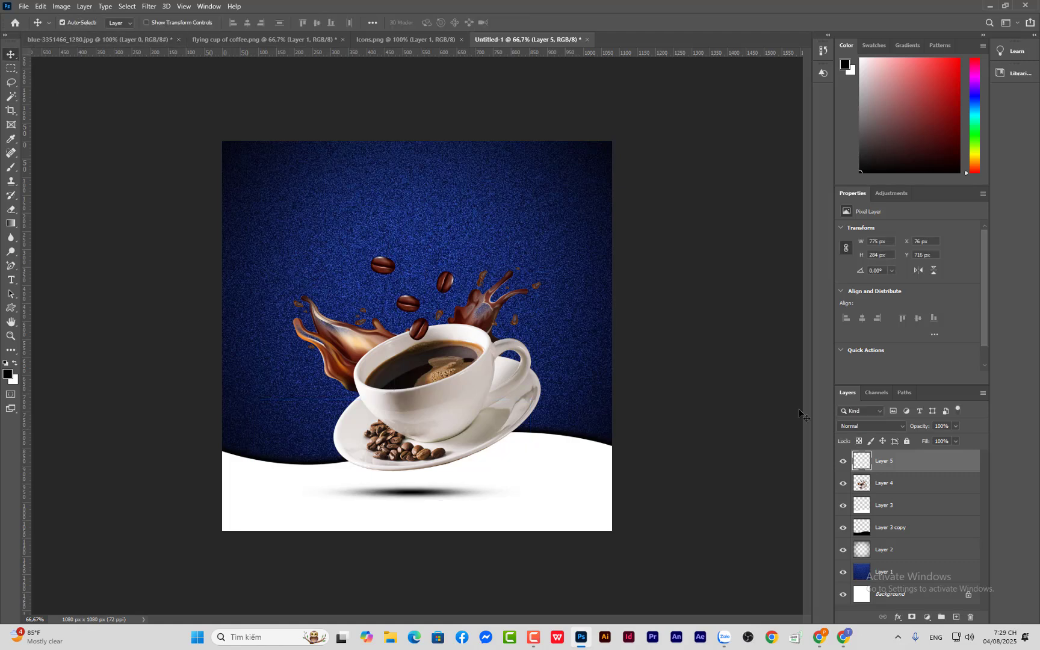
pyautogui.press('Delete')
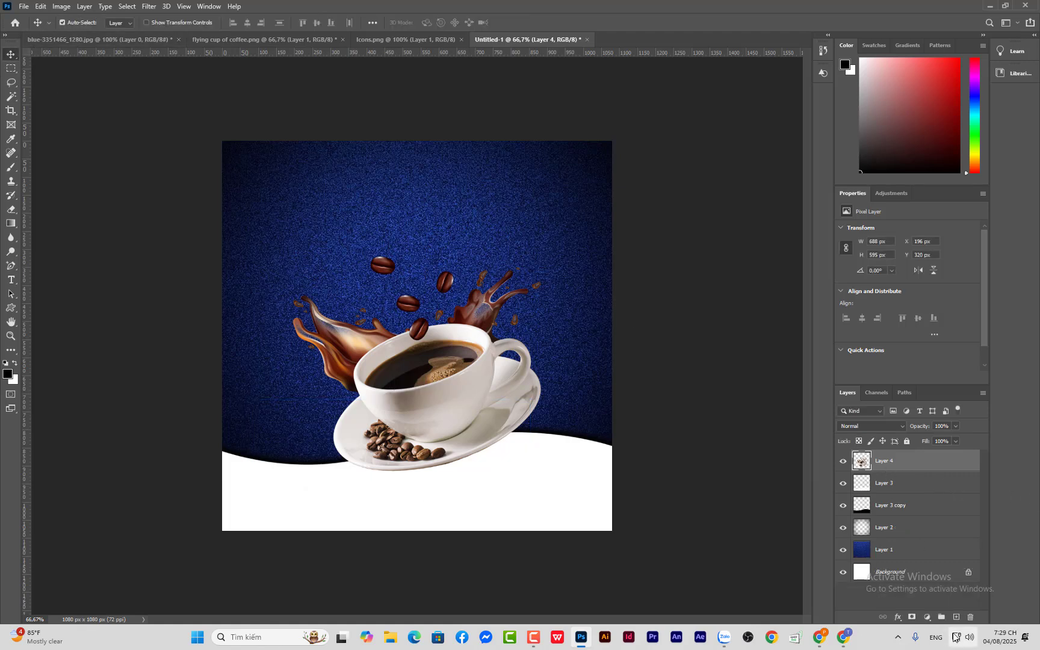
# Step: Add a new layer on top and paint one soft black elliptical spot below the saucer with a brush size of about 180 px
pyautogui.click(956, 618)
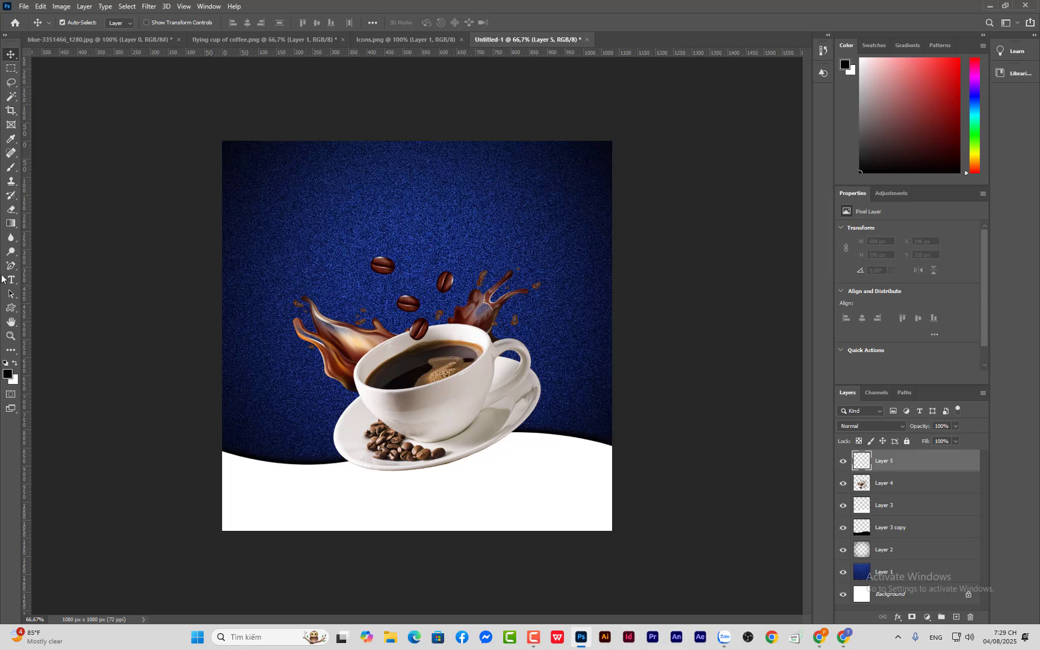
pyautogui.click(11, 181)
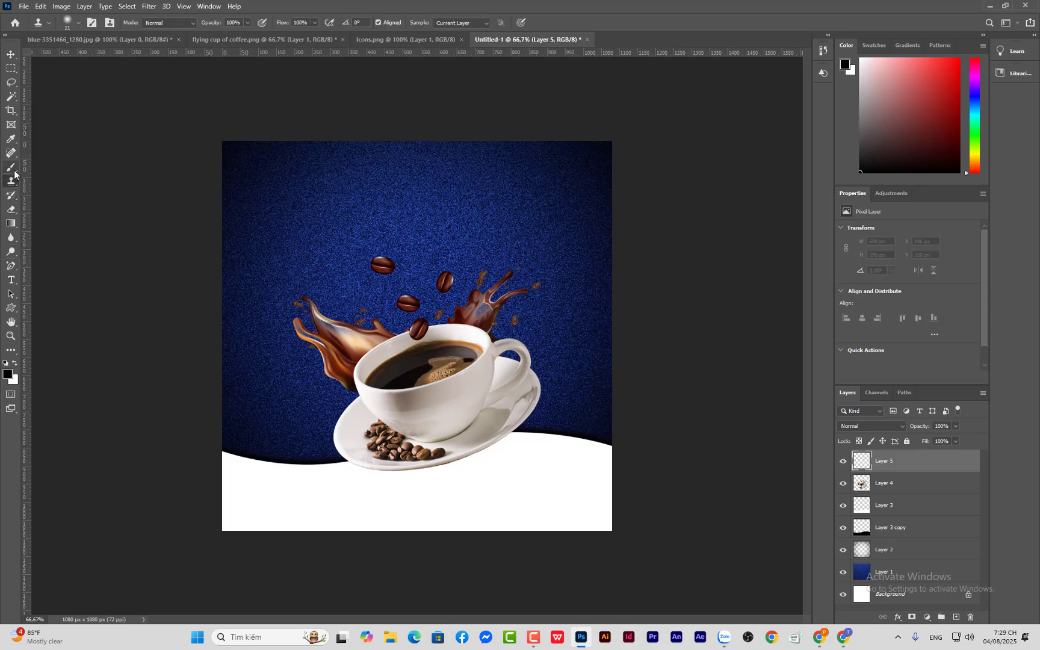
pyautogui.click(11, 166)
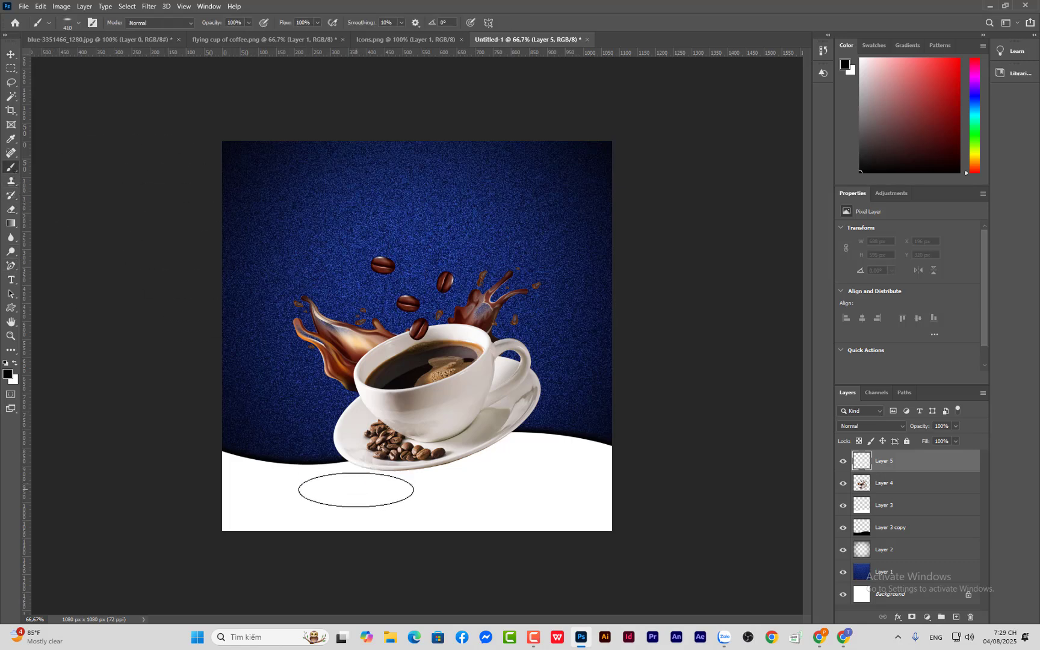
pyautogui.moveTo(356, 490)
pyautogui.mouseDown()
pyautogui.moveTo(337, 455)
pyautogui.moveTo(341, 465)
pyautogui.mouseUp()
pyautogui.click(78, 24)
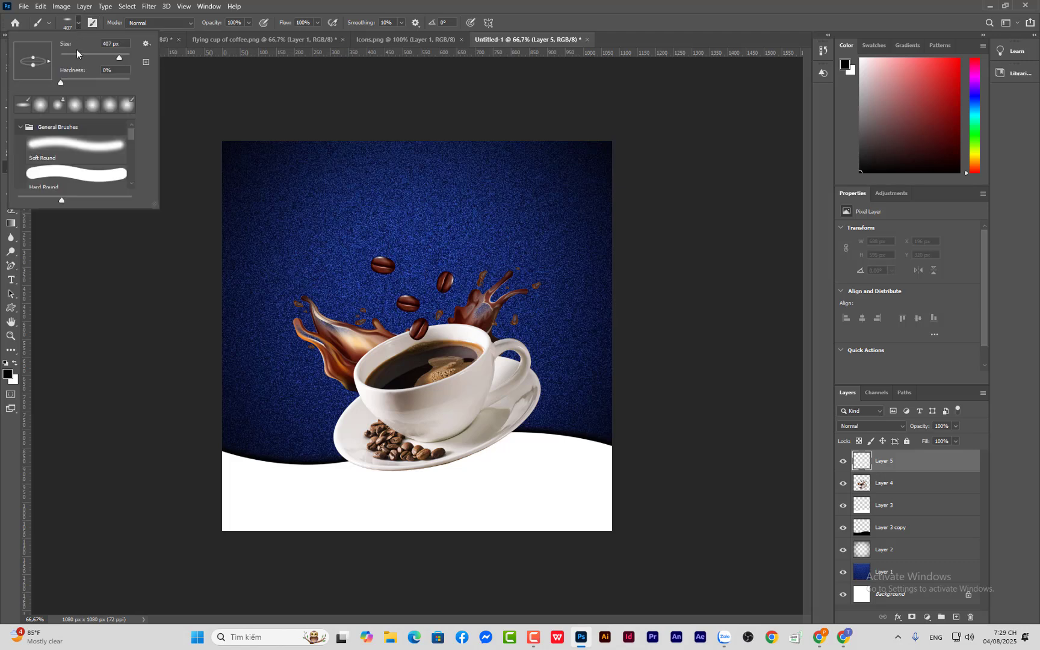
pyautogui.click(86, 54)
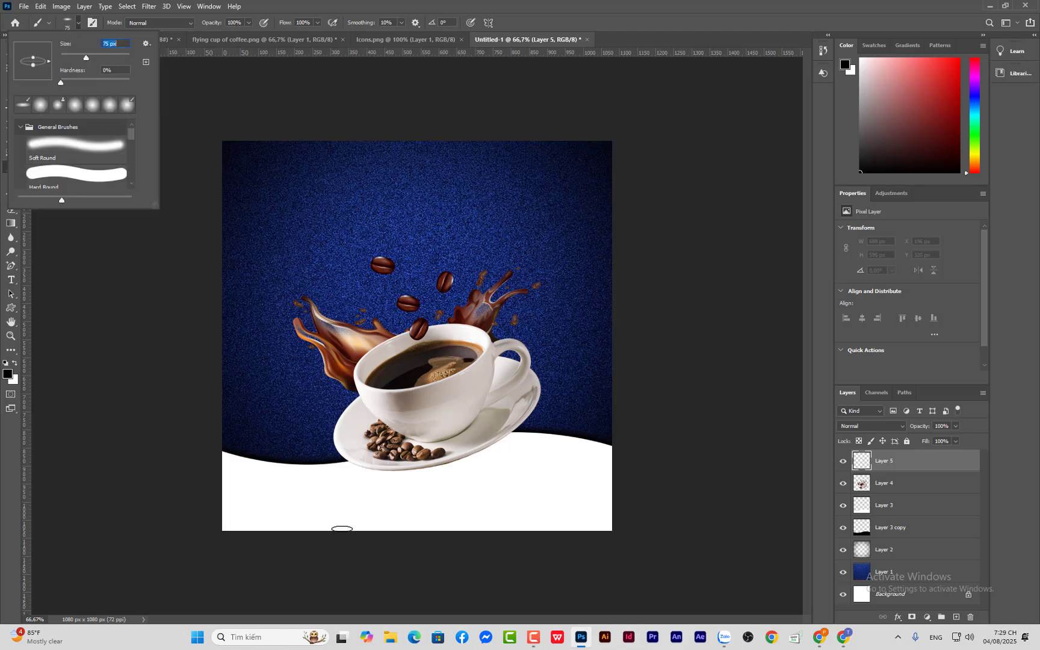
pyautogui.click(109, 55)
pyautogui.click(200, 111)
pyautogui.click(370, 488)
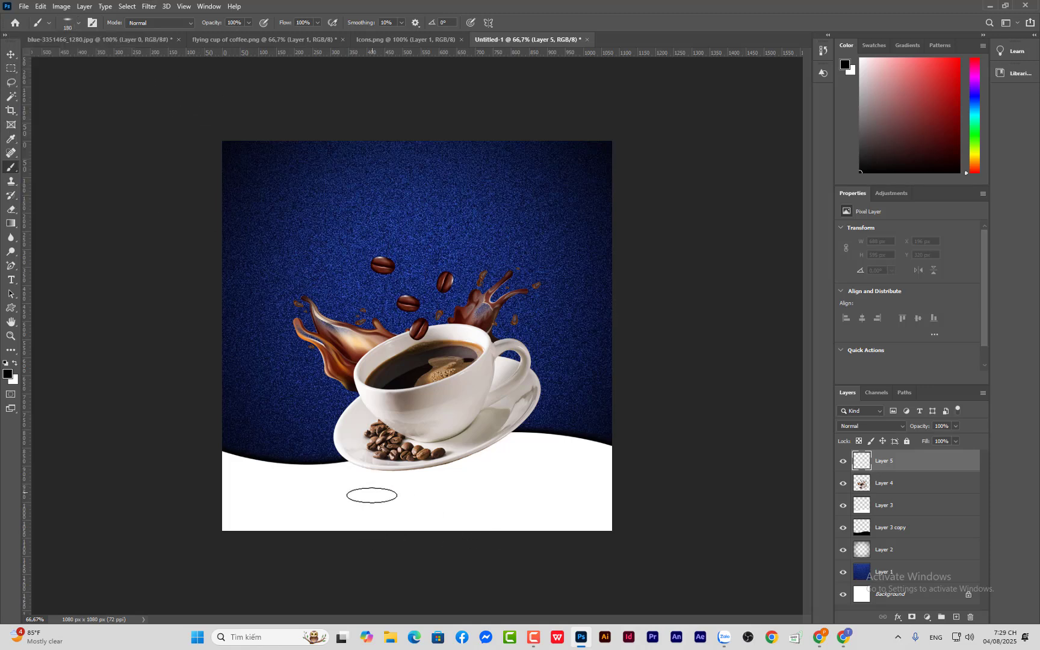
pyautogui.click(371, 487)
# Step: Stretch the black spot horizontally and flatten it into a thin, wide shadow ellipse below the saucer
pyautogui.click(10, 55)
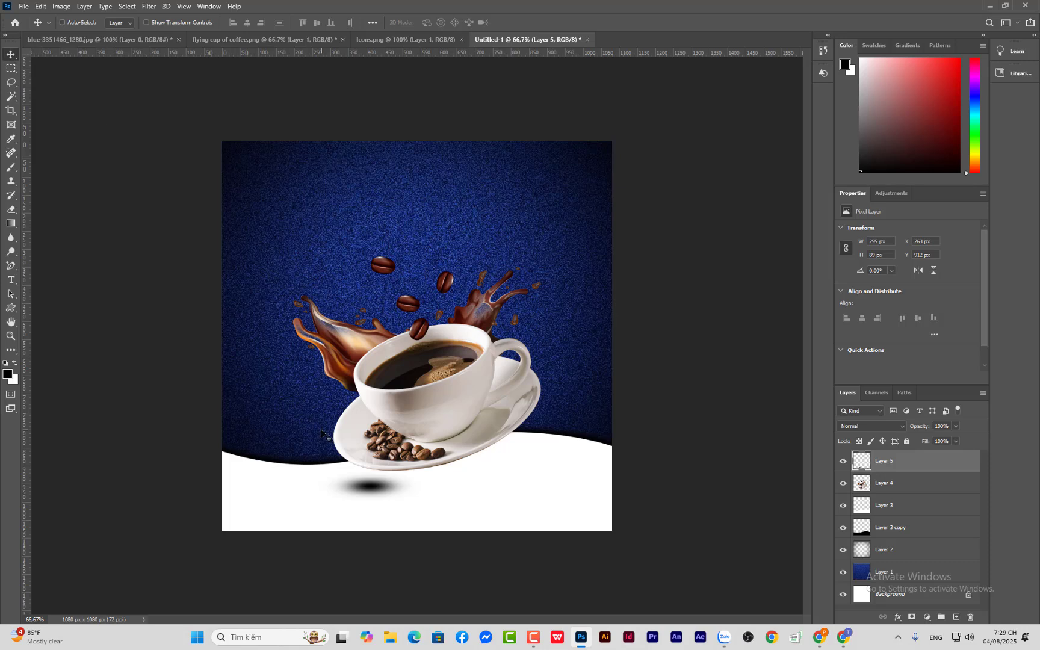
pyautogui.hotkey('ctrl', 't')
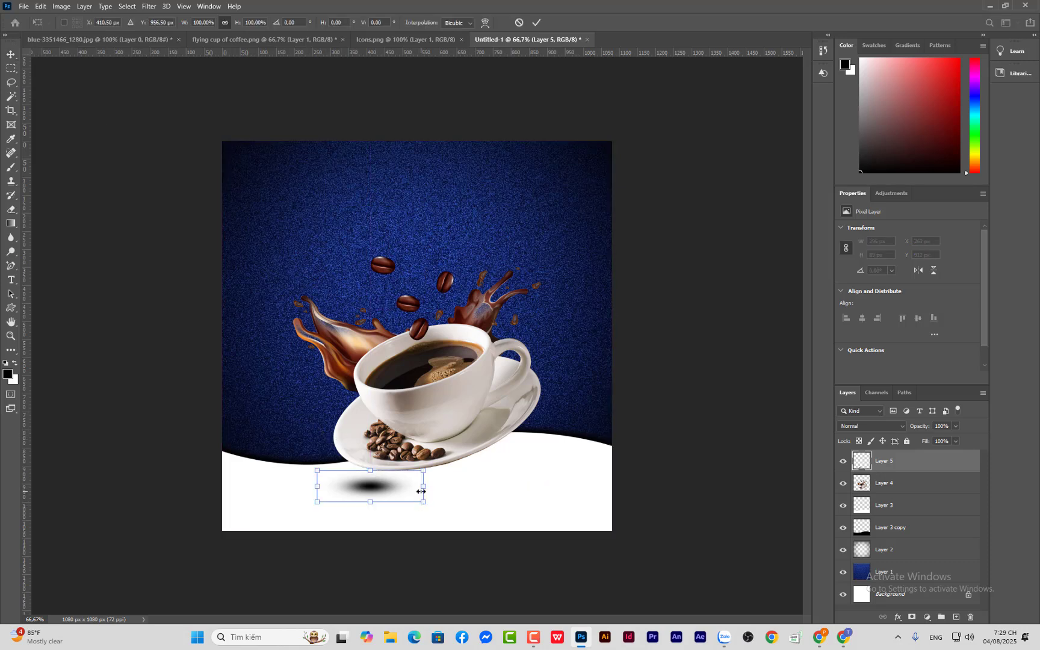
pyautogui.moveTo(422, 492); pyautogui.dragTo(481, 491)
pyautogui.moveTo(398, 474); pyautogui.dragTo(398, 482)
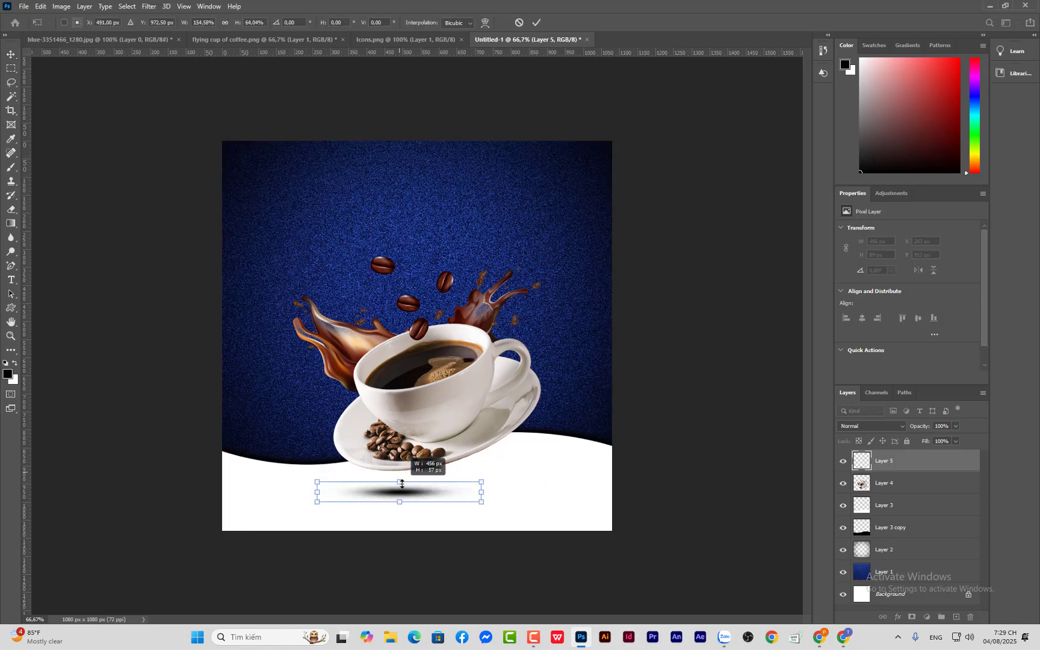
pyautogui.moveTo(480, 496); pyautogui.dragTo(552, 495)
# Step: Tilt the shadow slightly, enlarge it to about 917 × 140 px and position it directly beneath the saucer
pyautogui.moveTo(435, 502); pyautogui.dragTo(393, 509)
pyautogui.moveTo(511, 509); pyautogui.dragTo(553, 494)
pyautogui.moveTo(415, 513); pyautogui.dragTo(413, 506)
pyautogui.moveTo(429, 498); pyautogui.dragTo(451, 492)
pyautogui.moveTo(578, 511); pyautogui.dragTo(578, 501)
pyautogui.moveTo(450, 485); pyautogui.dragTo(457, 486)
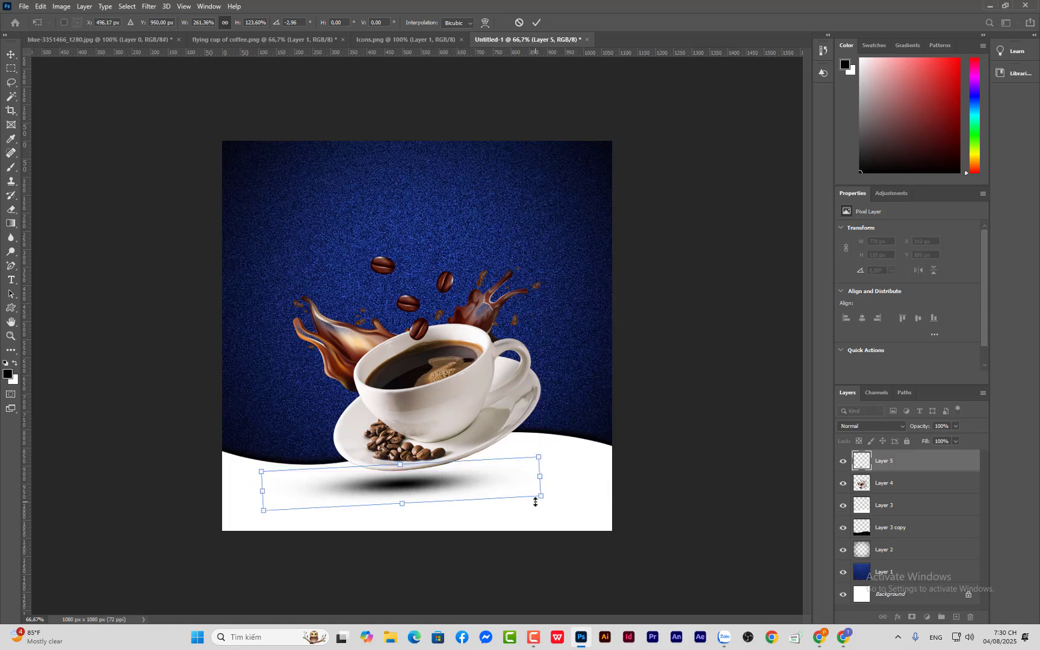
pyautogui.moveTo(540, 497); pyautogui.dragTo(593, 521)
pyautogui.moveTo(529, 502); pyautogui.dragTo(509, 496)
pyautogui.click(11, 54)
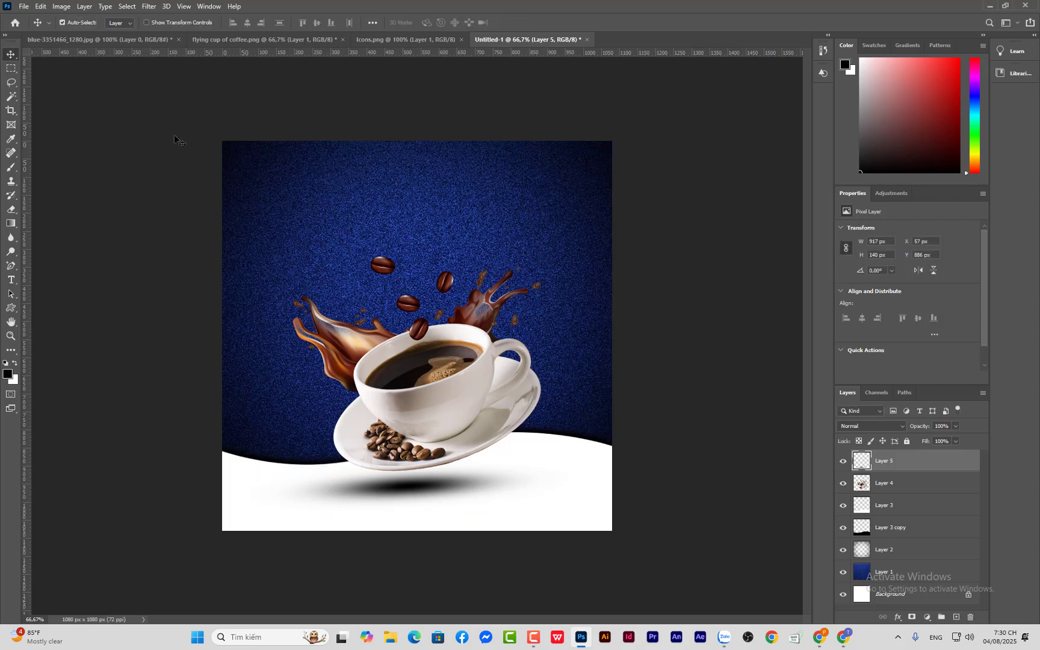
# Step: Flip the coffee cup image horizontally
pyautogui.click(480, 376)
pyautogui.hotkey('ctrl', 't')
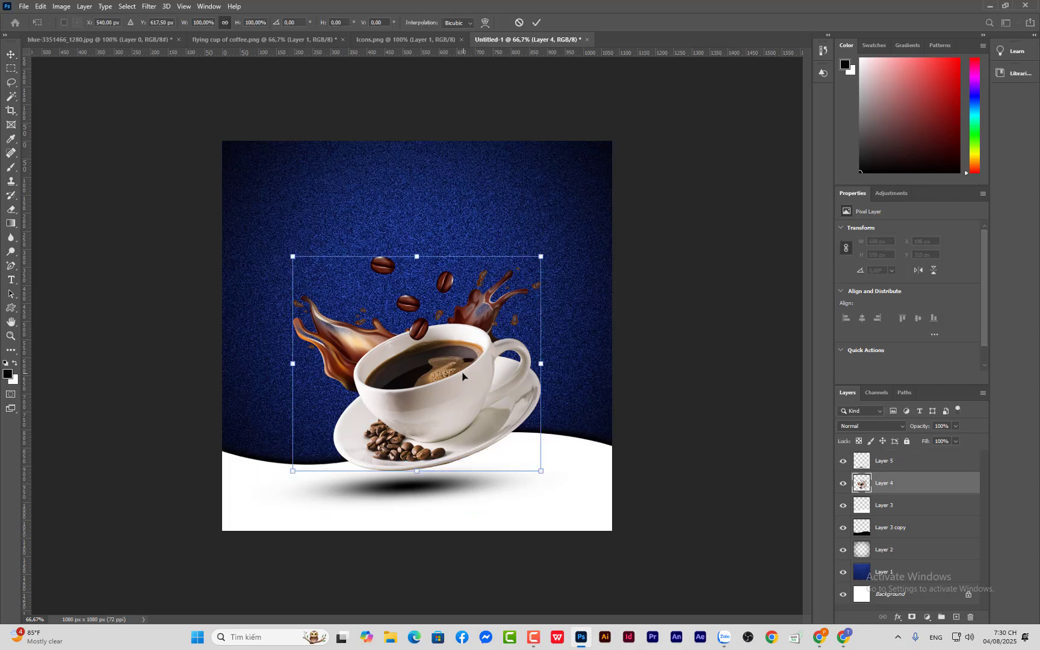
pyautogui.rightClick(464, 374)
pyautogui.click(520, 556)
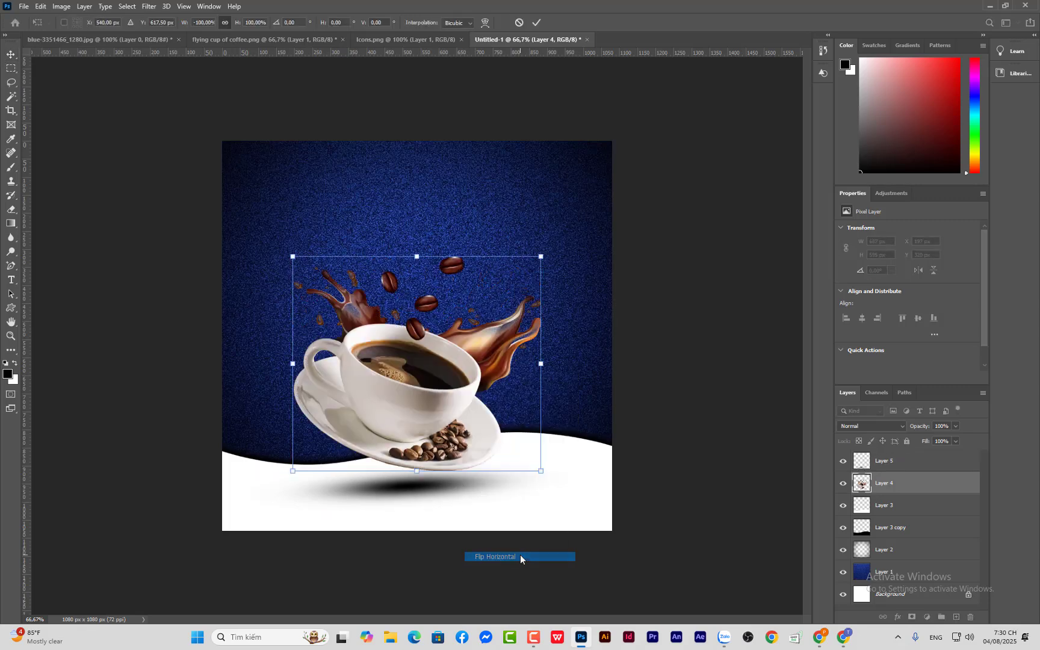
pyautogui.click(6, 55)
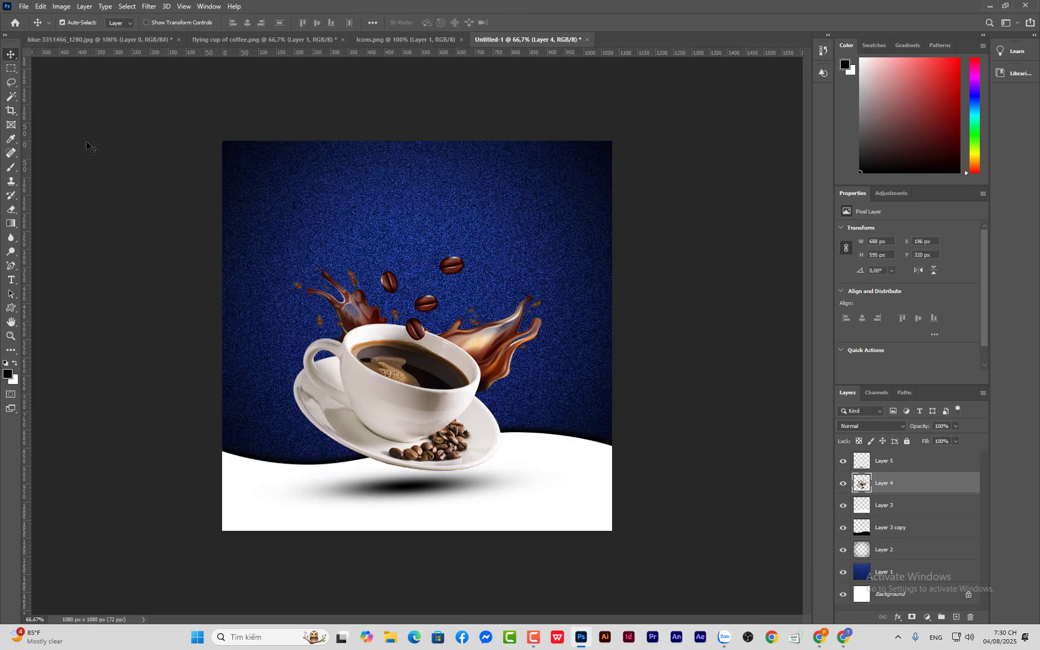
# Step: Shift the shadow left to about X 0, Y 873 px with its tilt adjusted, and raise the coffee cup about 18 px
pyautogui.click(923, 464)
pyautogui.hotkey('ctrl', 't')
pyautogui.moveTo(441, 491); pyautogui.dragTo(423, 489)
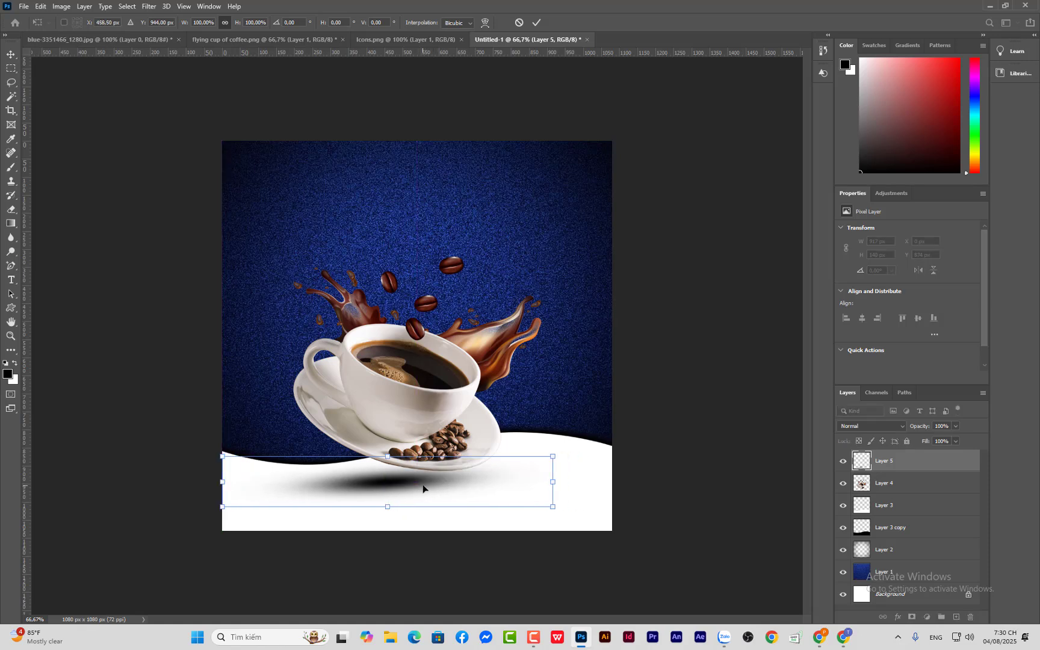
pyautogui.moveTo(589, 504); pyautogui.dragTo(584, 506)
pyautogui.click(11, 55)
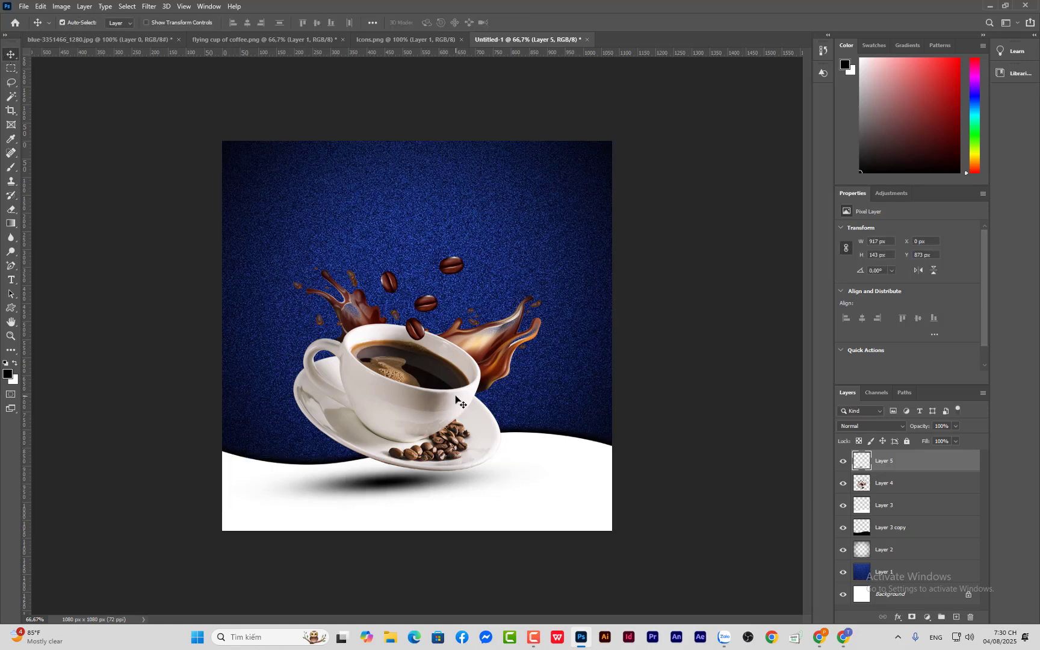
pyautogui.moveTo(456, 397); pyautogui.dragTo(455, 391)
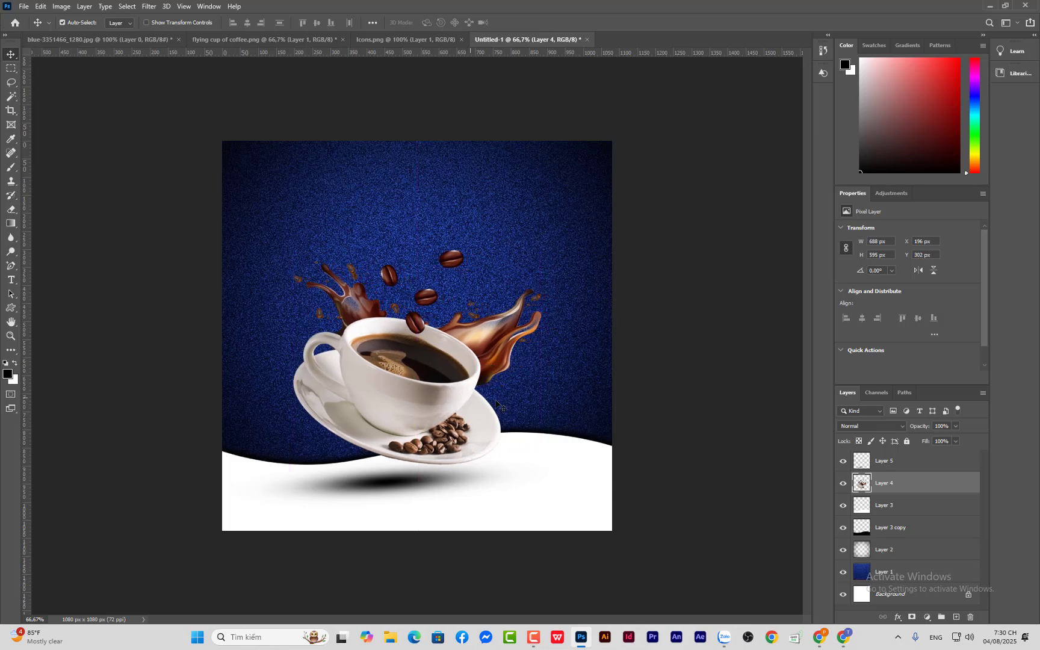
# Step: Reduce the cup shadow layer's opacity to 73% and deselect the layer
pyautogui.click(904, 456)
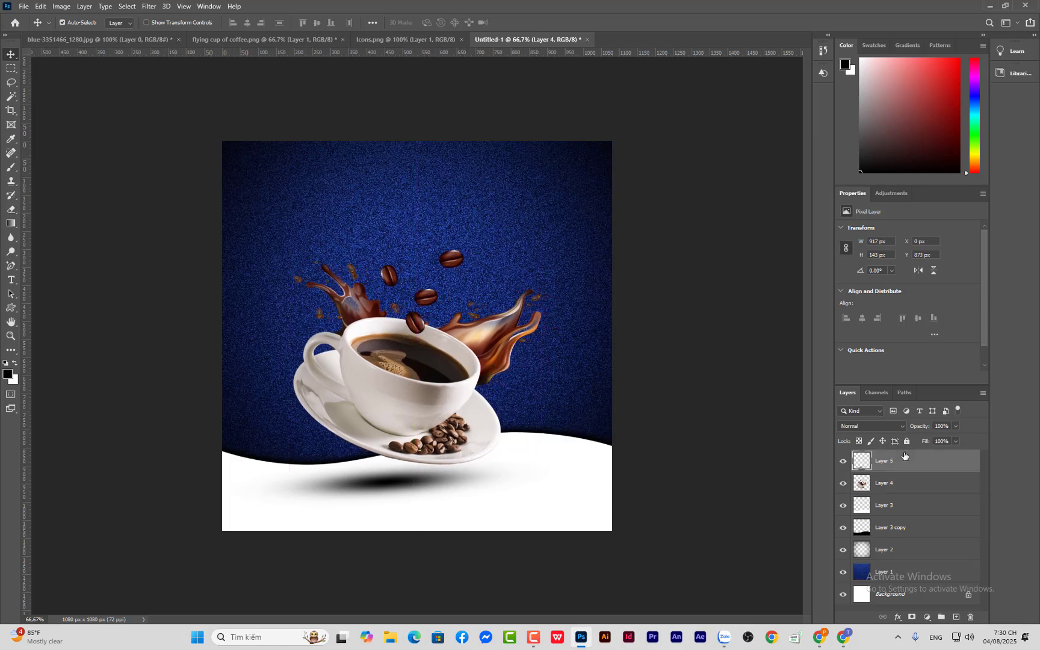
pyautogui.click(957, 425)
pyautogui.moveTo(957, 437); pyautogui.dragTo(942, 436)
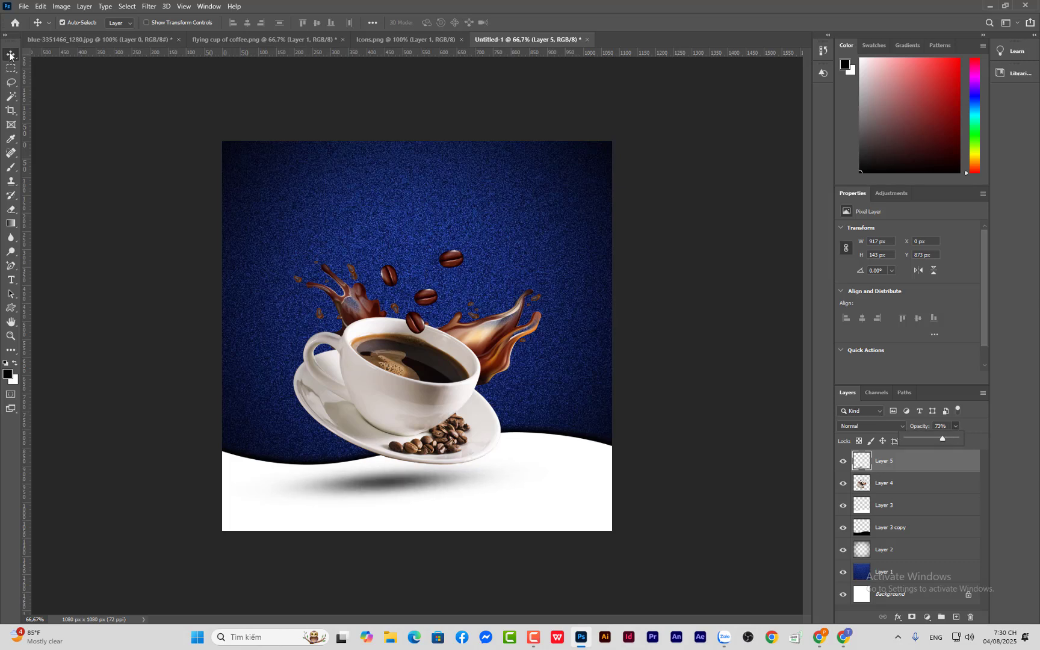
pyautogui.click(162, 266)
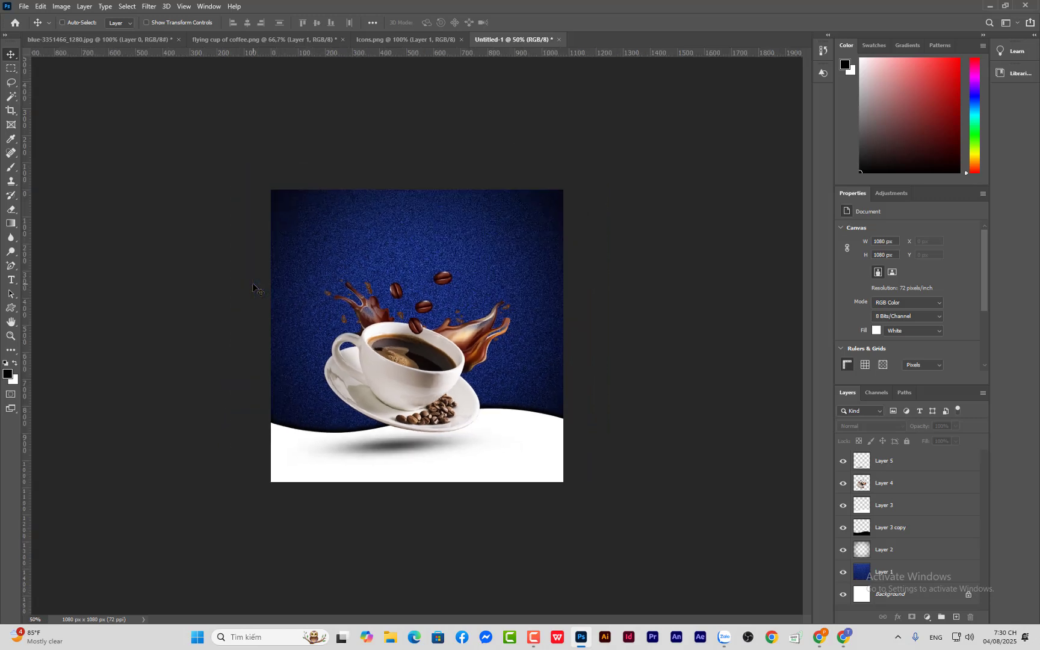
# Step: Add a text layer reading "Special" on the blue background above the coffee cup
pyautogui.hotkey('ctrl', '+')
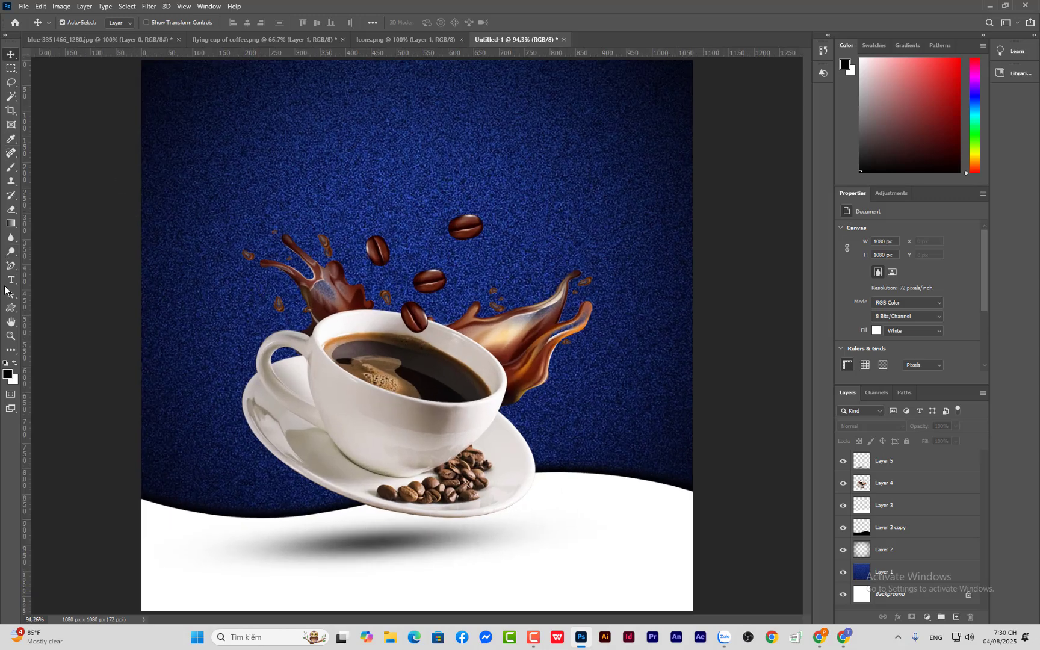
pyautogui.click(381, 125)
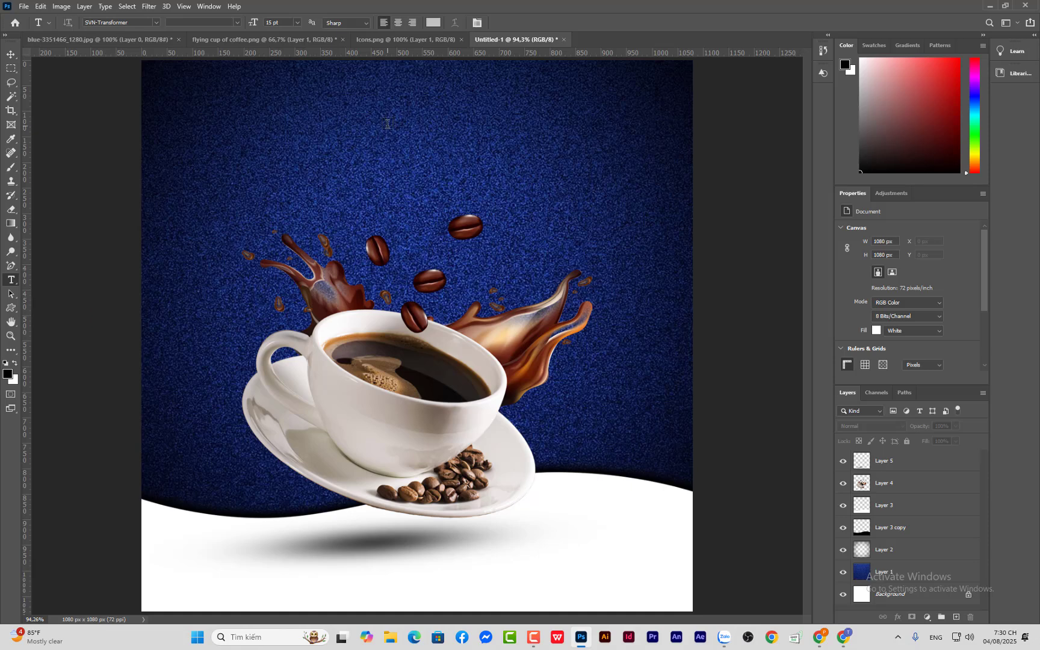
pyautogui.click(386, 125)
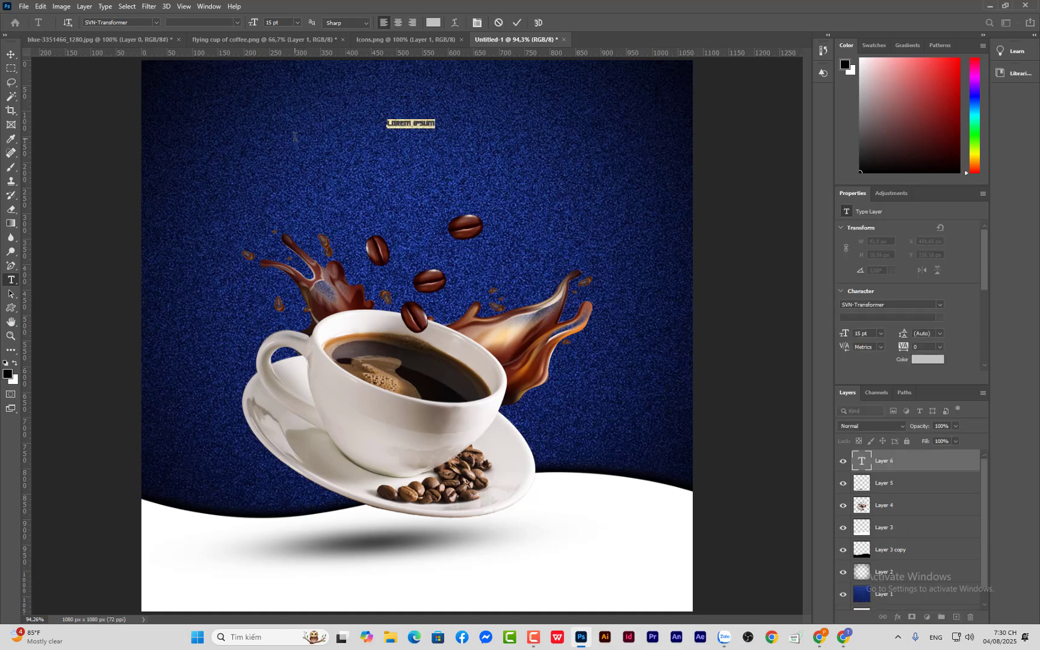
pyautogui.press('BackSpace')
pyautogui.write('SPECIAL')
# Step: Set the "Special" text in Alex Brush and colour it white
pyautogui.moveTo(414, 123); pyautogui.dragTo(357, 126)
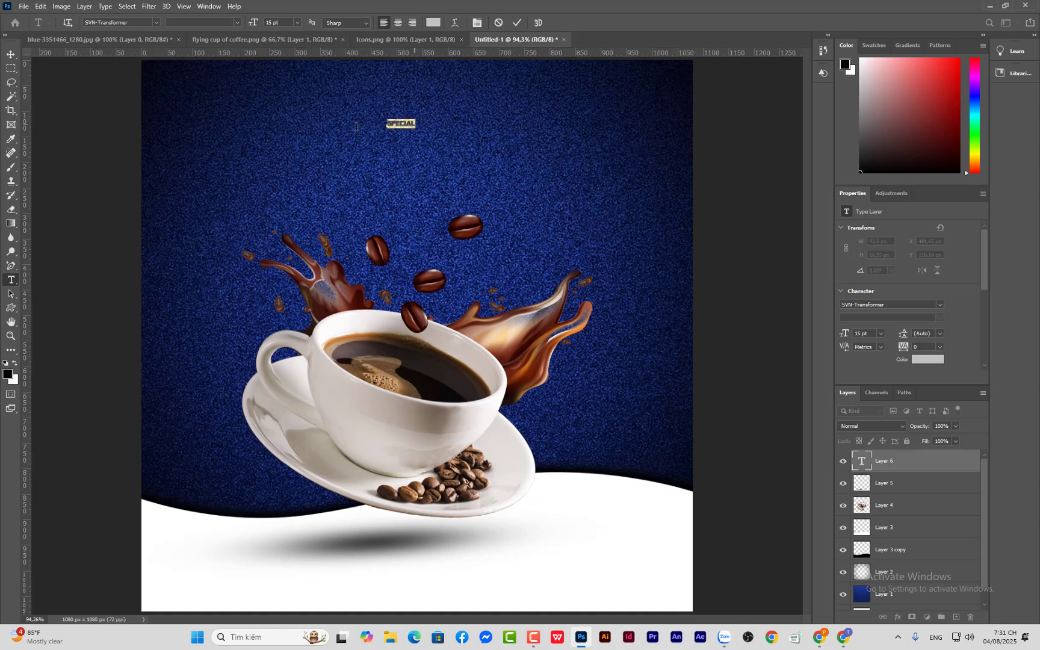
pyautogui.click(939, 306)
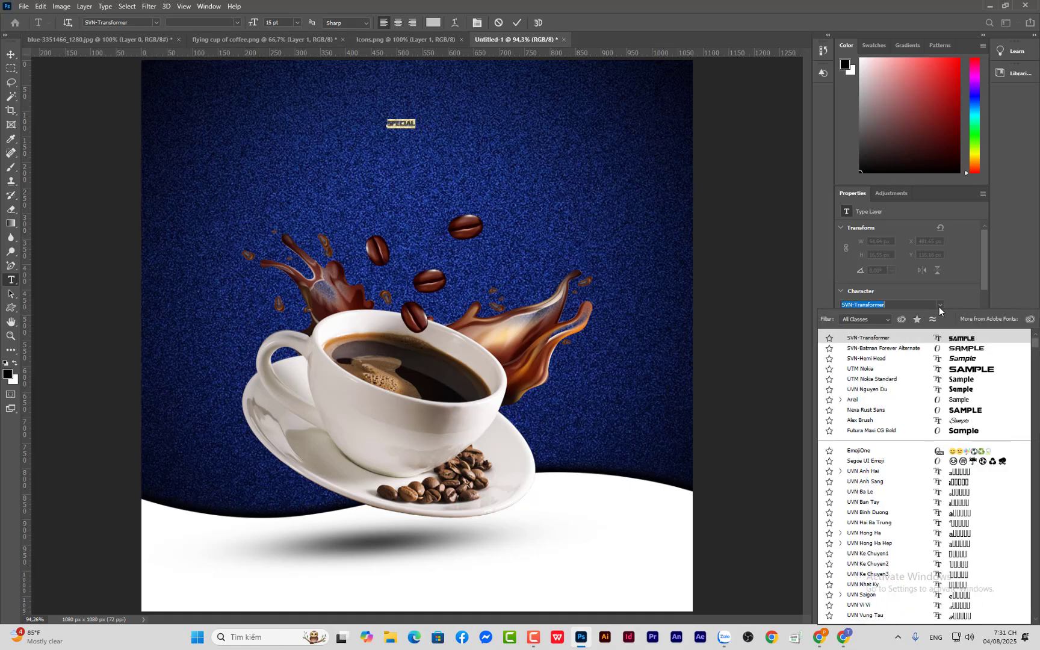
pyautogui.click(949, 422)
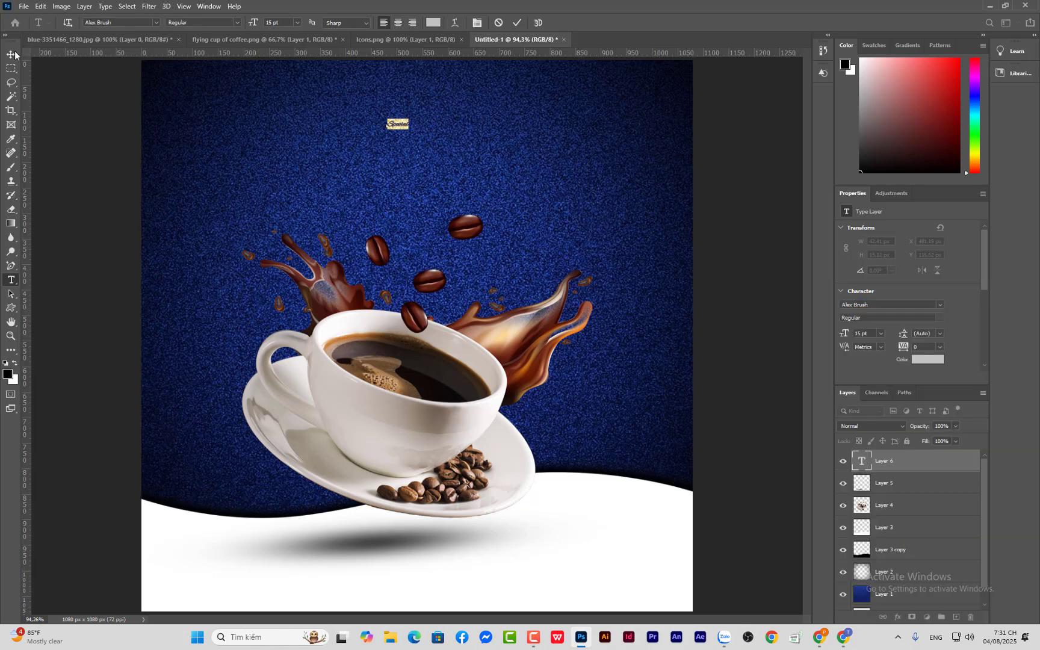
pyautogui.click(15, 364)
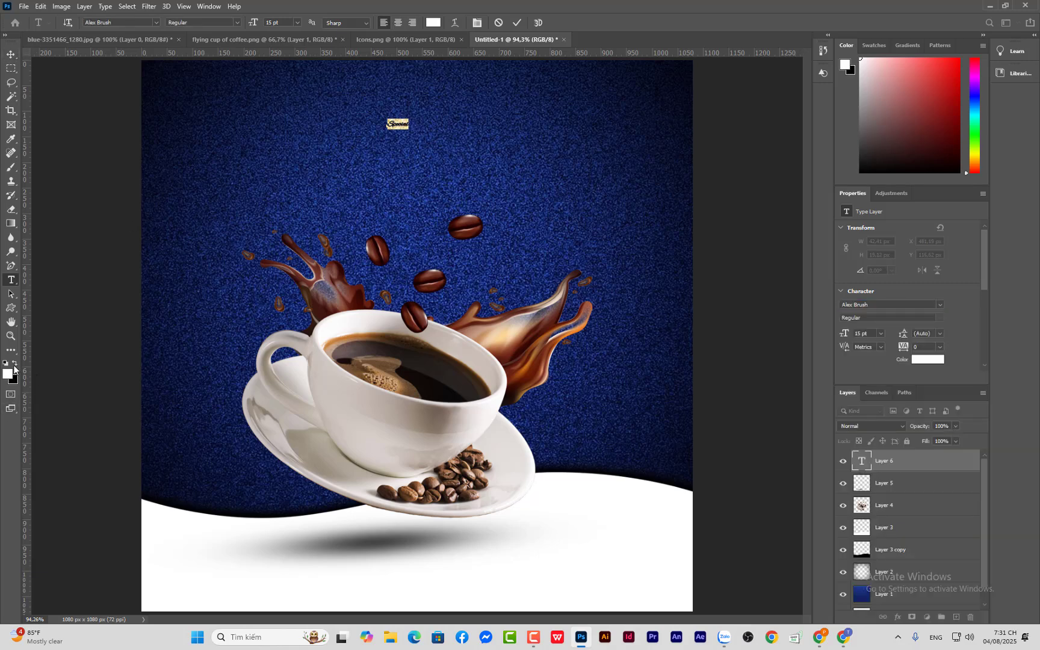
pyautogui.click(14, 365)
pyautogui.click(14, 366)
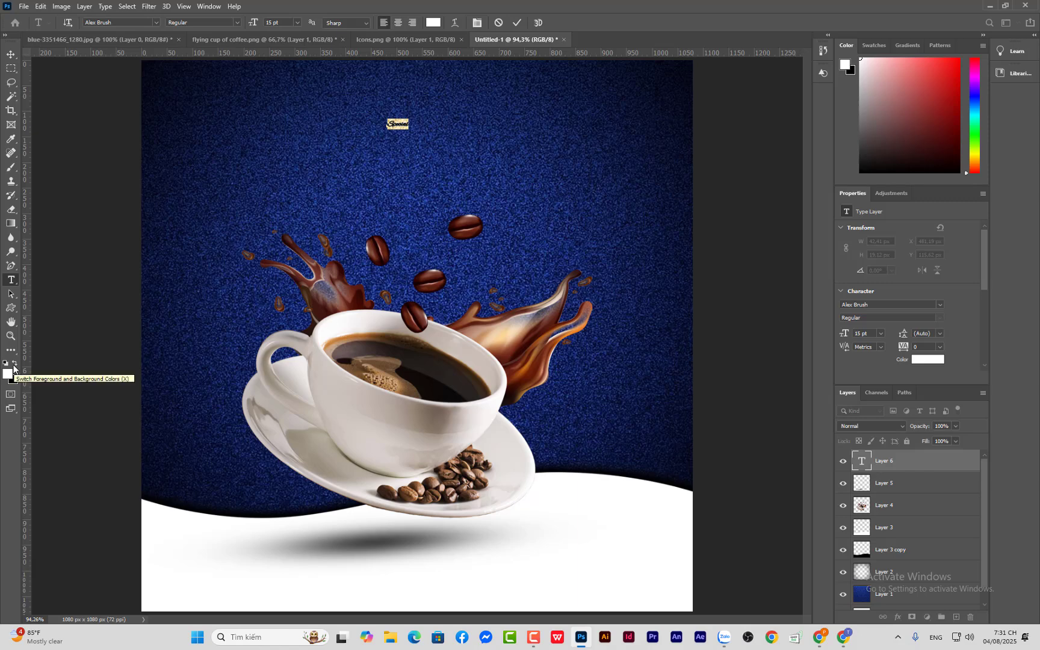
pyautogui.click(11, 54)
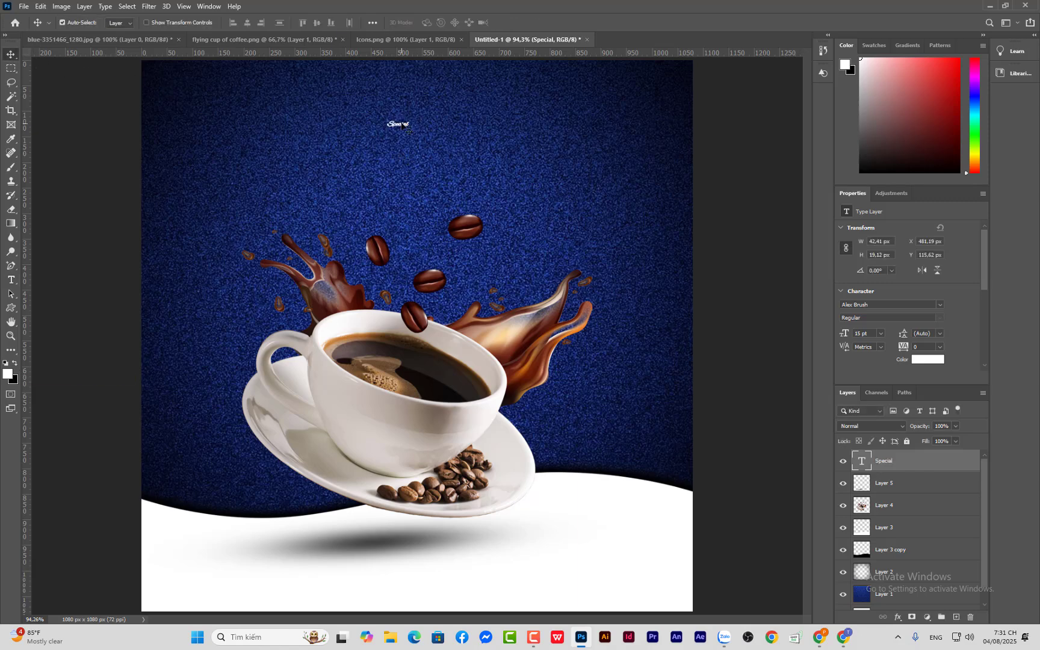
# Step: Enlarge the "Special" text to about 556% and centre it horizontally near the canvas's upper edge, around X 540, Y 88 px
pyautogui.hotkey('ctrl', 't')
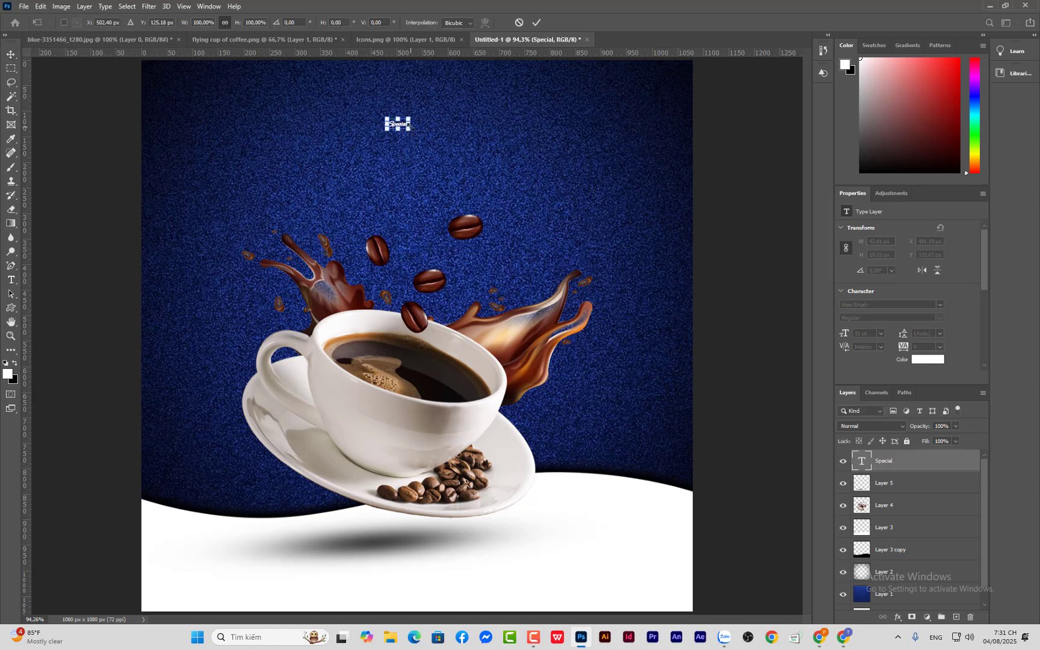
pyautogui.moveTo(411, 127); pyautogui.dragTo(510, 174)
pyautogui.moveTo(462, 147); pyautogui.dragTo(437, 114)
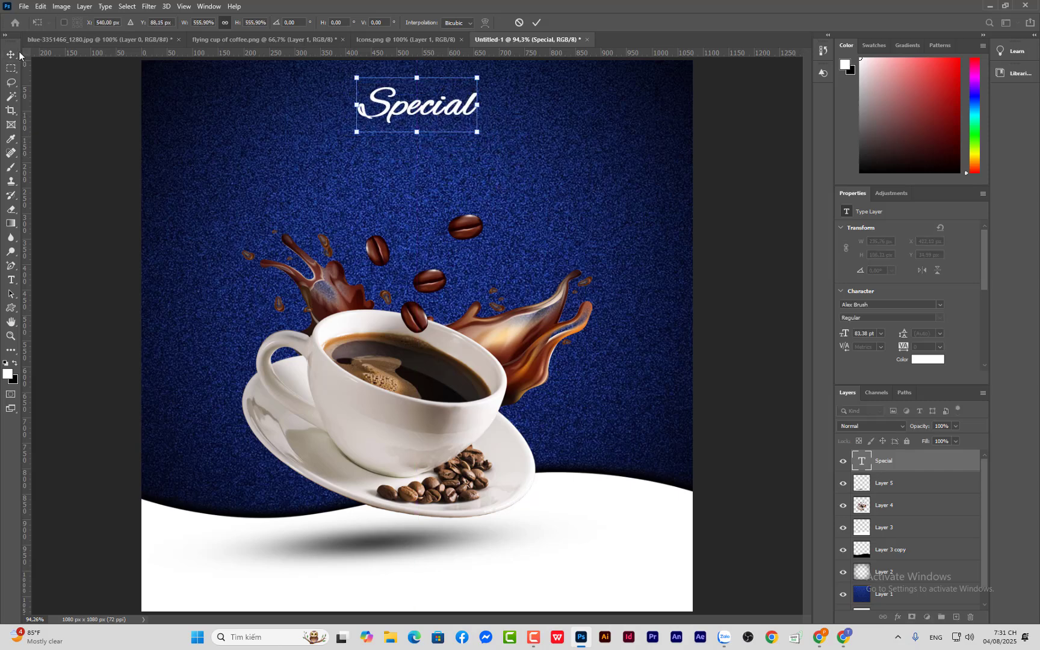
pyautogui.press('Return')
# Step: Turn off faux bold for the "Special" text
pyautogui.doubleClick(437, 119)
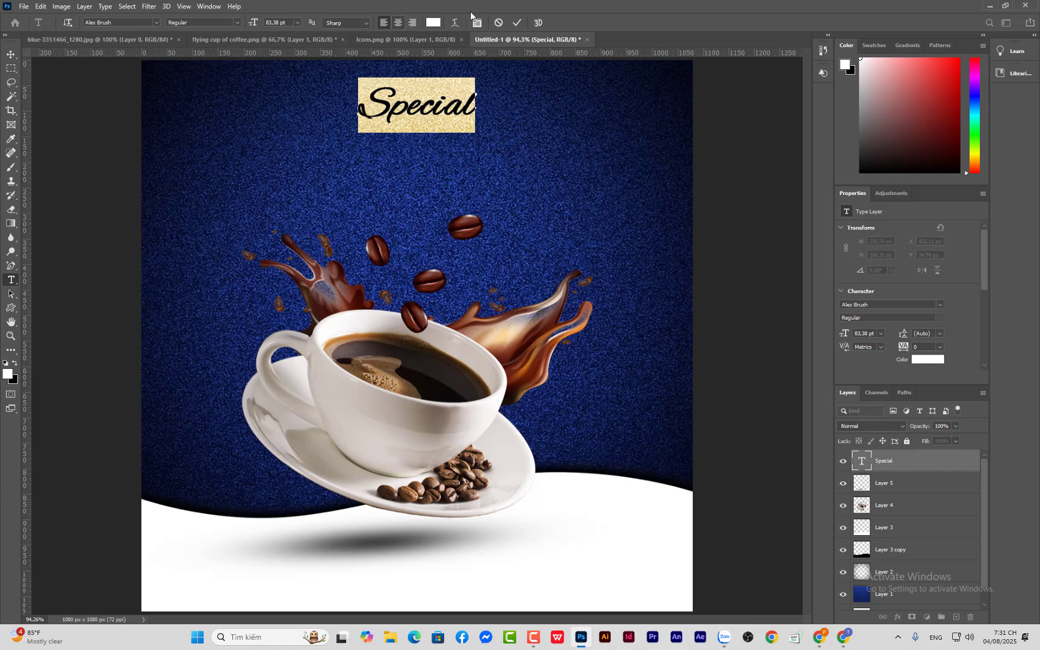
pyautogui.click(477, 22)
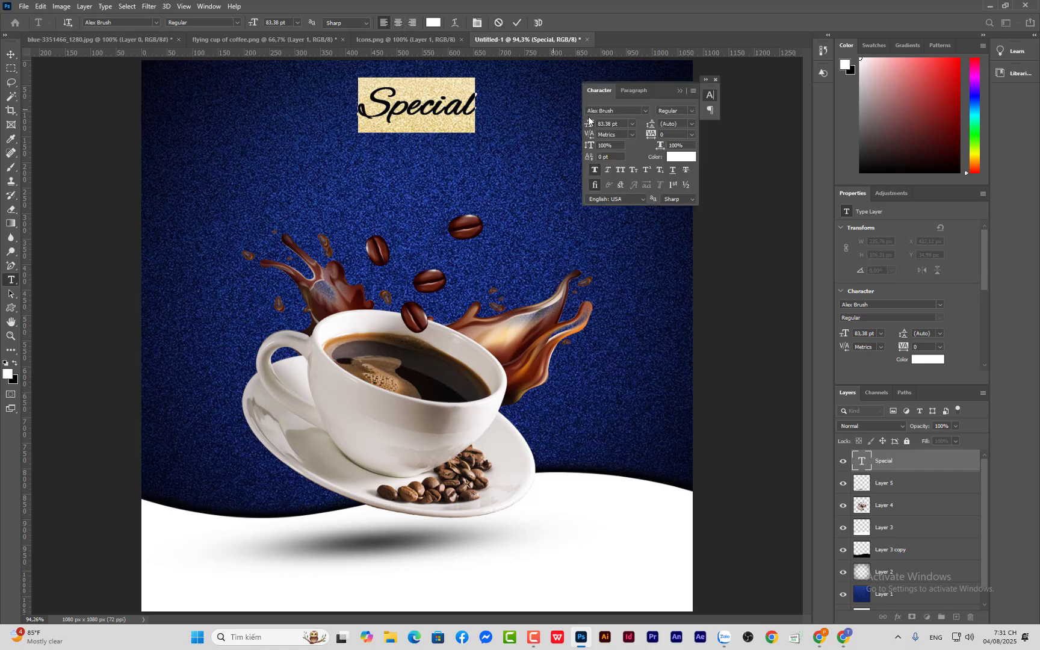
pyautogui.click(596, 168)
pyautogui.click(681, 91)
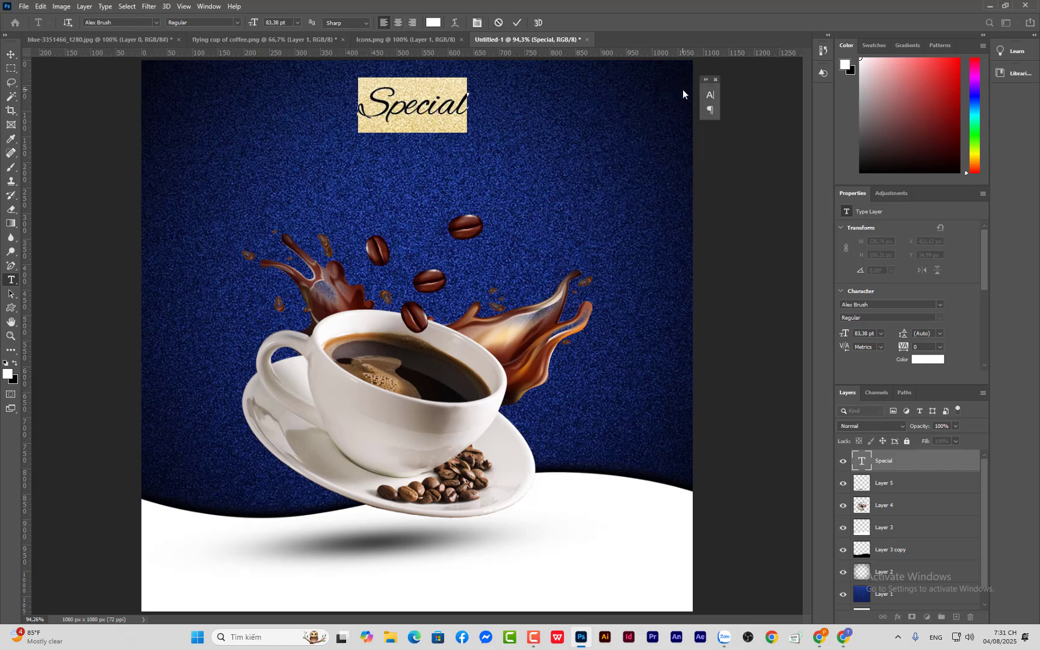
pyautogui.click(715, 80)
pyautogui.click(12, 55)
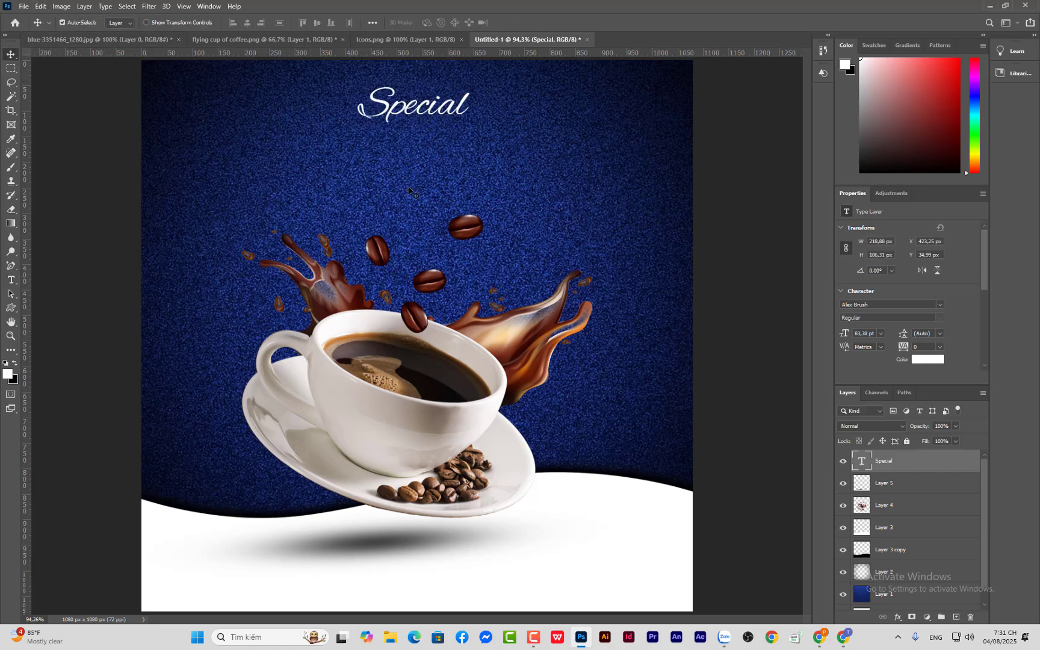
# Step: Scale the "Special" text down to about 167 × 81 px, keeping it centred near the canvas's upper edge
pyautogui.hotkey('ctrl', '-')
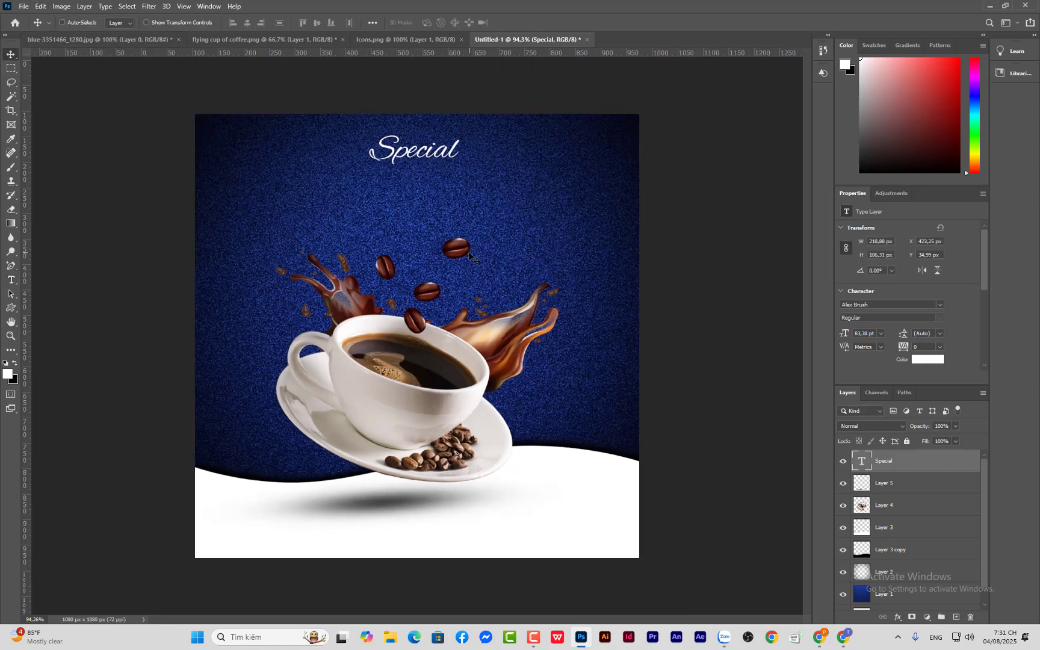
pyautogui.hotkey('ctrl', 't')
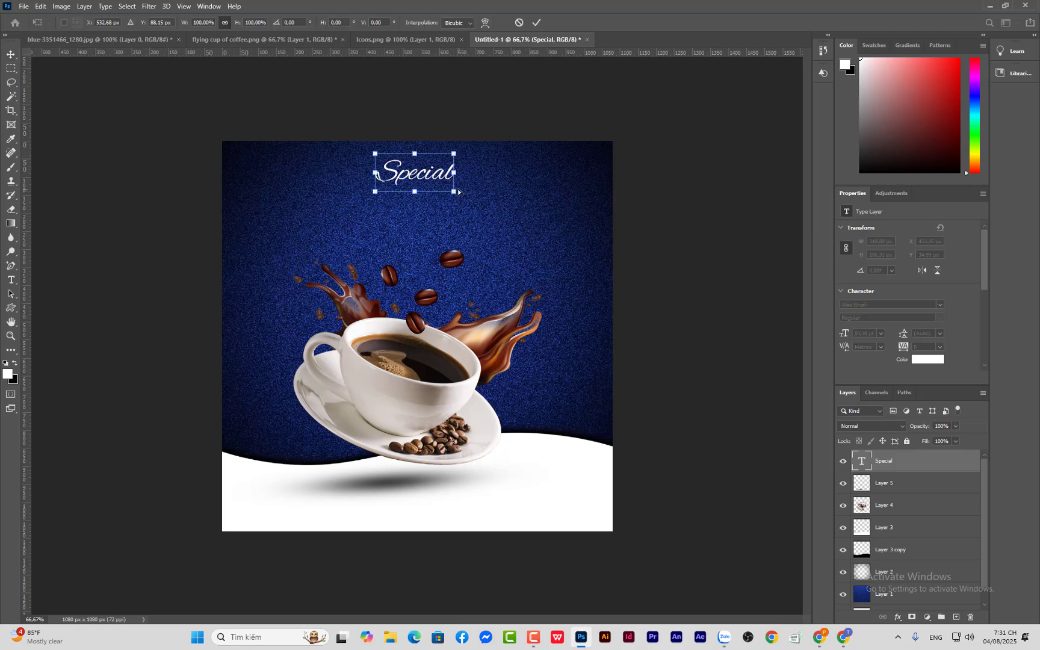
pyautogui.moveTo(462, 194); pyautogui.dragTo(441, 185)
pyautogui.press('Return')
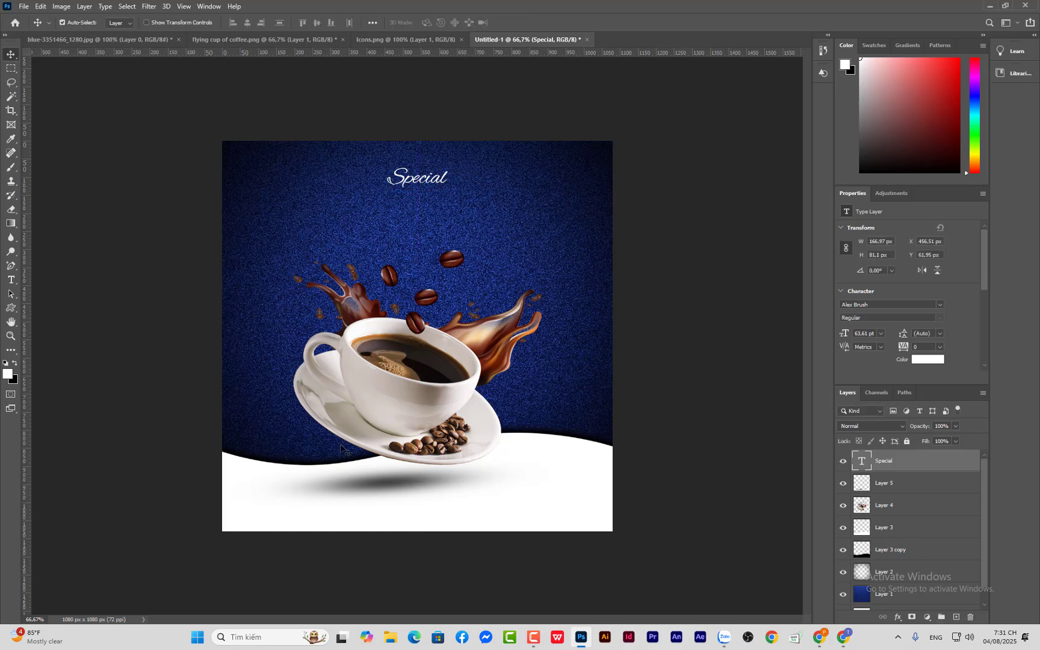
# Step: Add the text "COFFEE" below "Special" and set it in Impact Regular
pyautogui.click(11, 280)
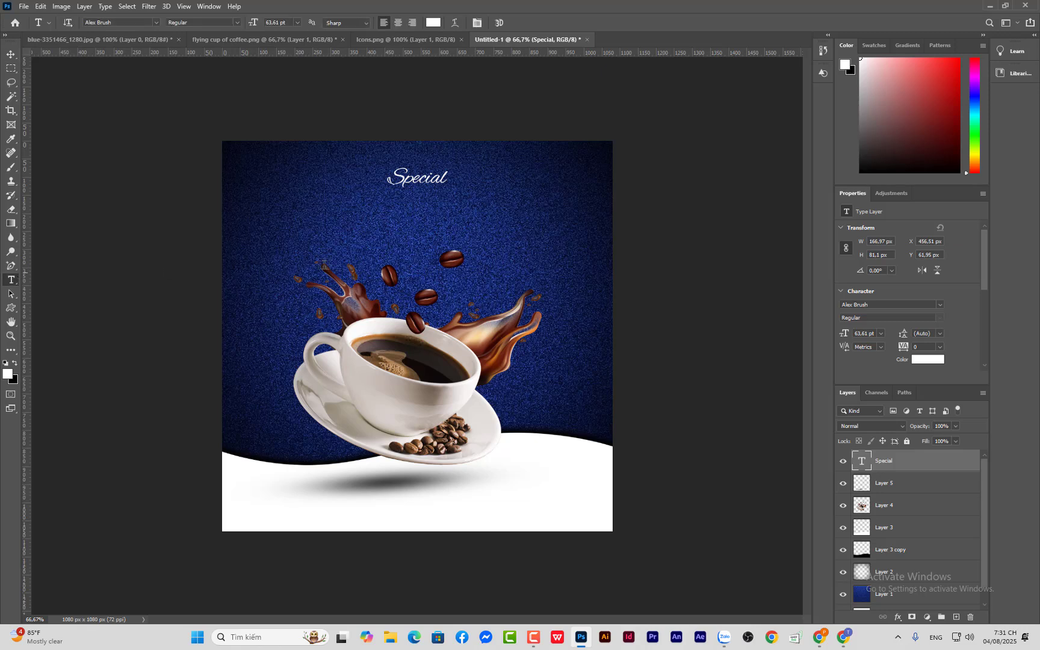
pyautogui.click(375, 229)
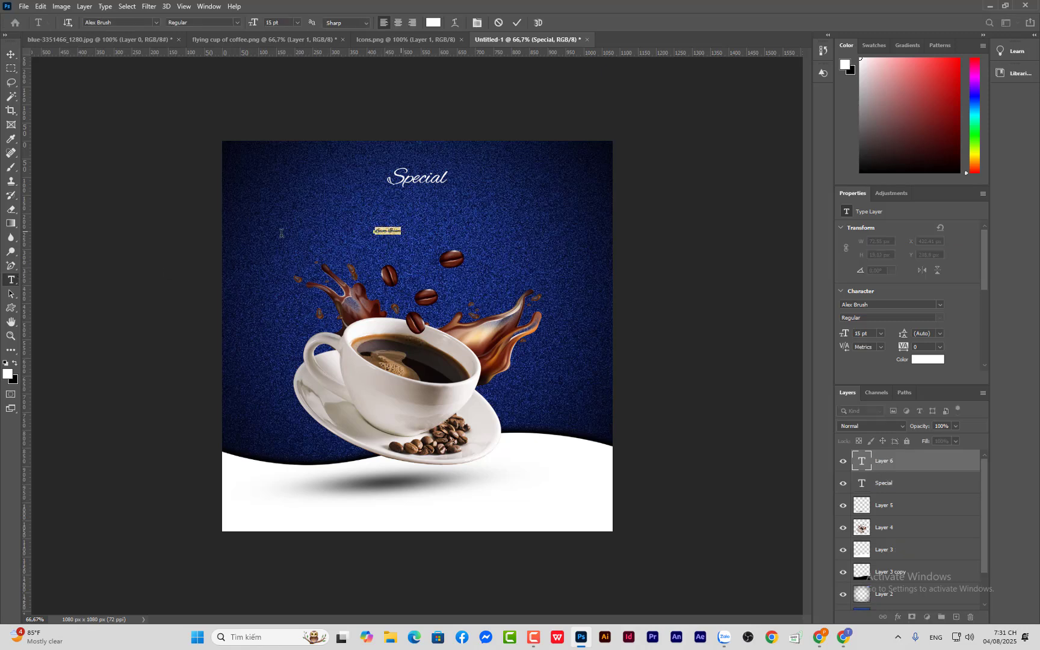
pyautogui.press('BackSpace')
pyautogui.moveTo(399, 230); pyautogui.dragTo(346, 234)
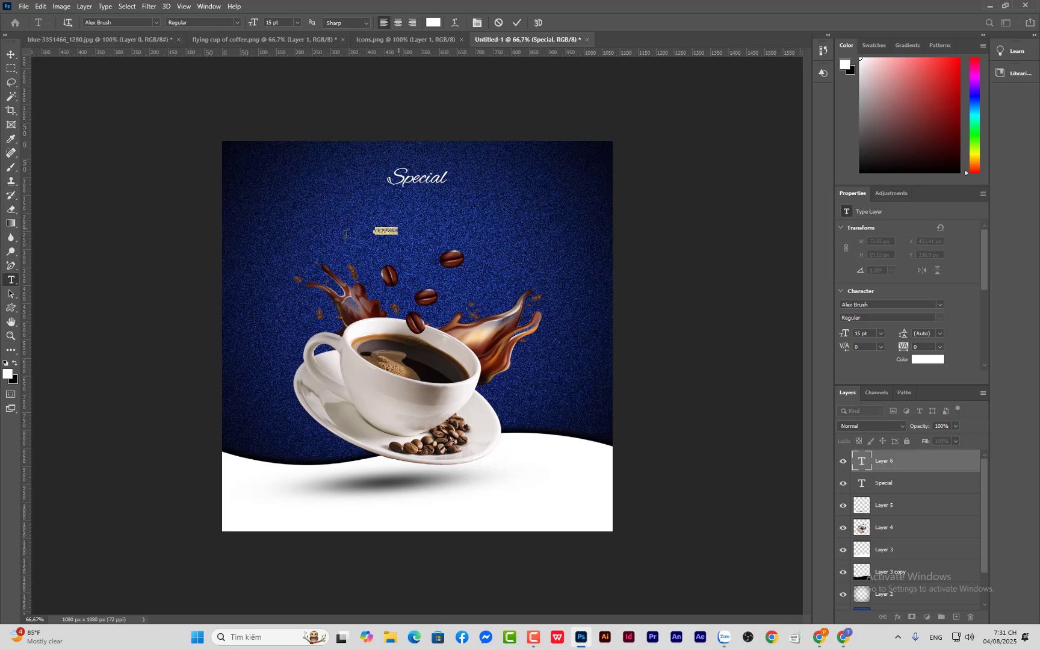
pyautogui.click(158, 22)
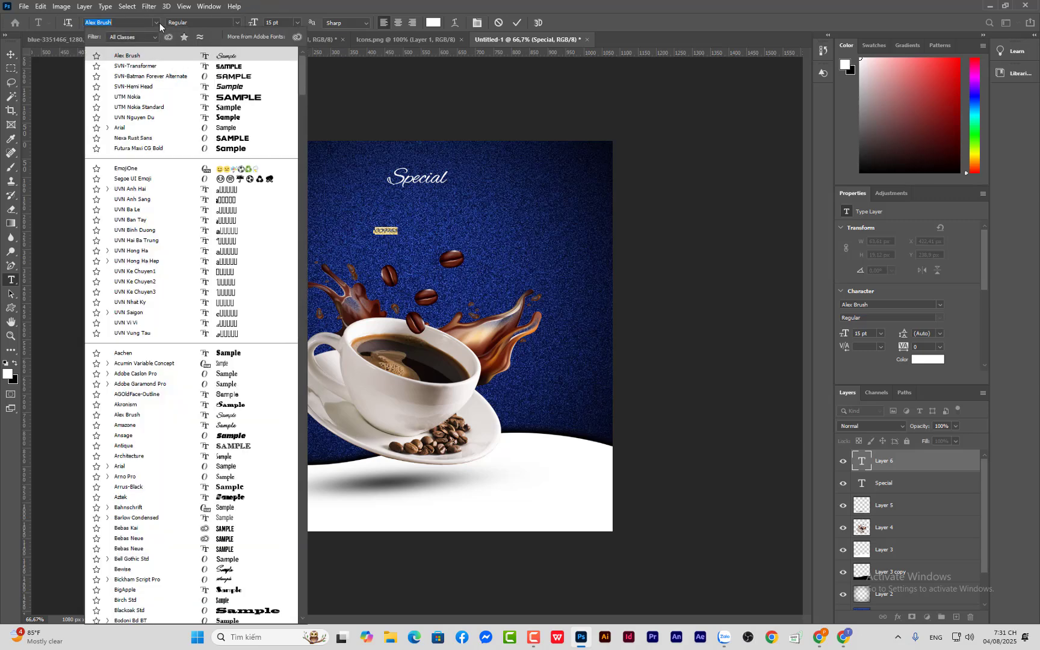
pyautogui.write('IM')
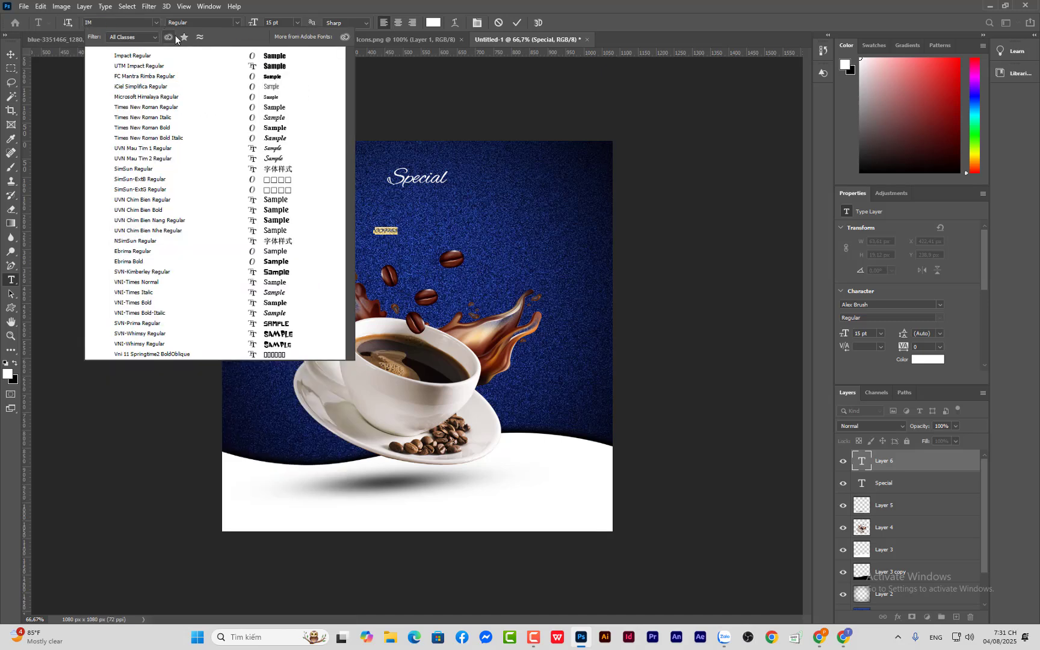
pyautogui.click(180, 56)
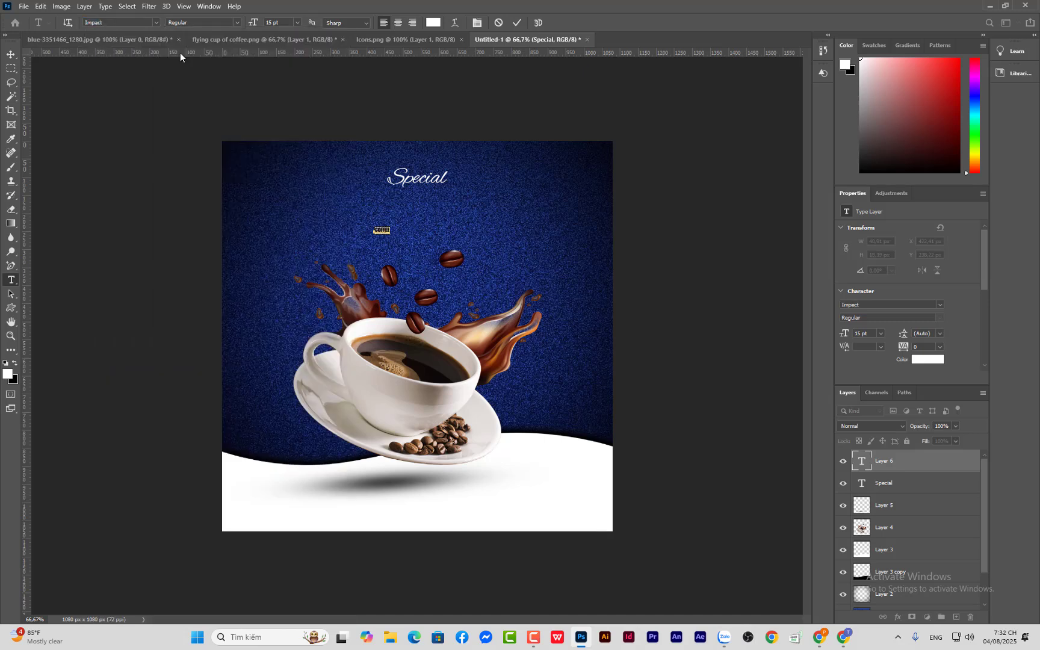
pyautogui.click(11, 54)
# Step: Enlarge the "COFFEE" text to about 431 × 194 px and centre it horizontally directly below "Special"
pyautogui.hotkey('ctrl', 't')
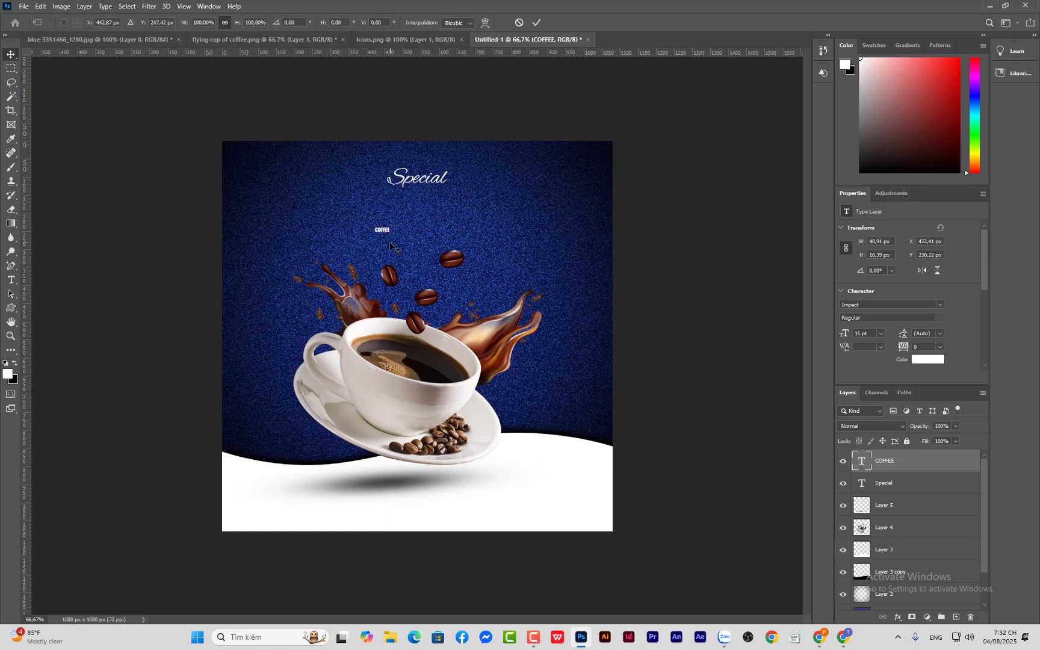
pyautogui.moveTo(391, 234); pyautogui.dragTo(503, 186)
pyautogui.moveTo(446, 221); pyautogui.dragTo(454, 229)
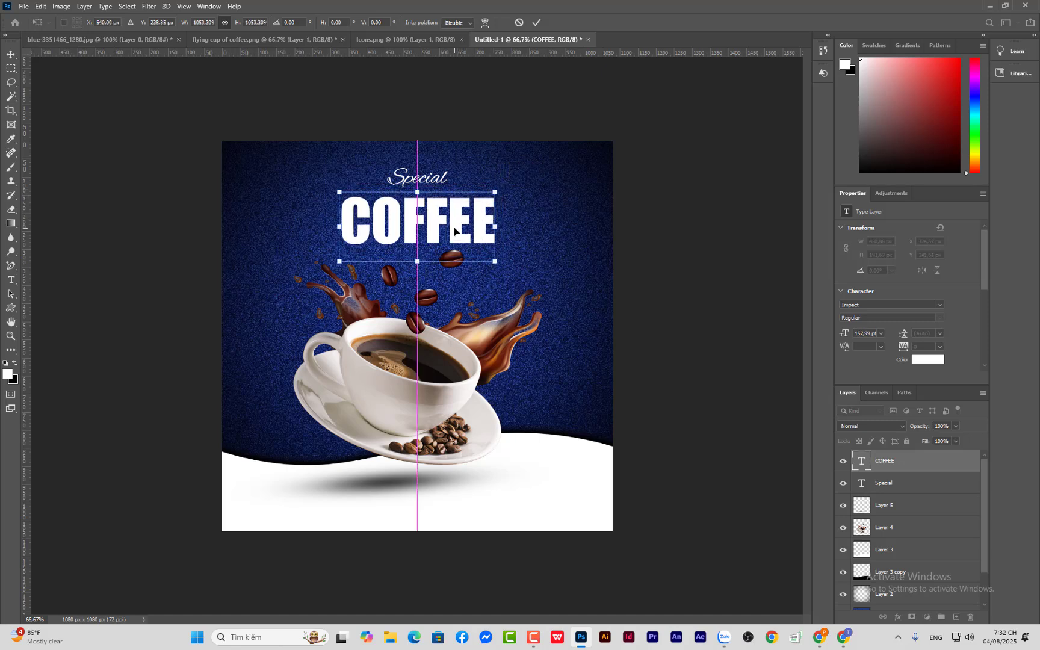
pyautogui.click(10, 55)
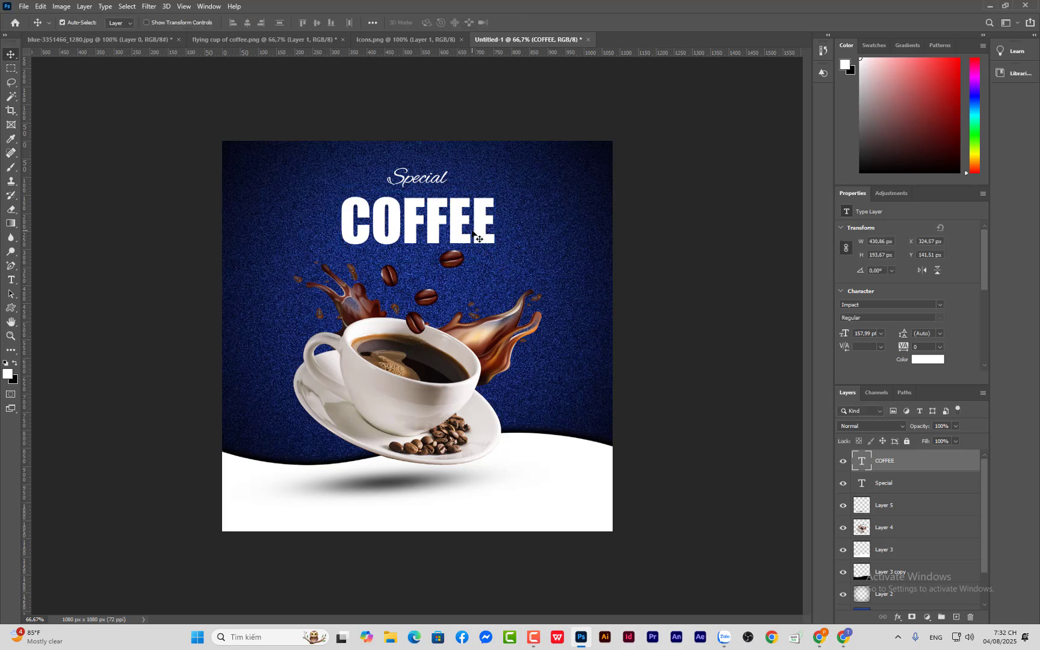
# Step: Add a black (#000000) drop shadow to the "COFFEE" text and adjust the shadow's offset slightly
pyautogui.click(898, 617)
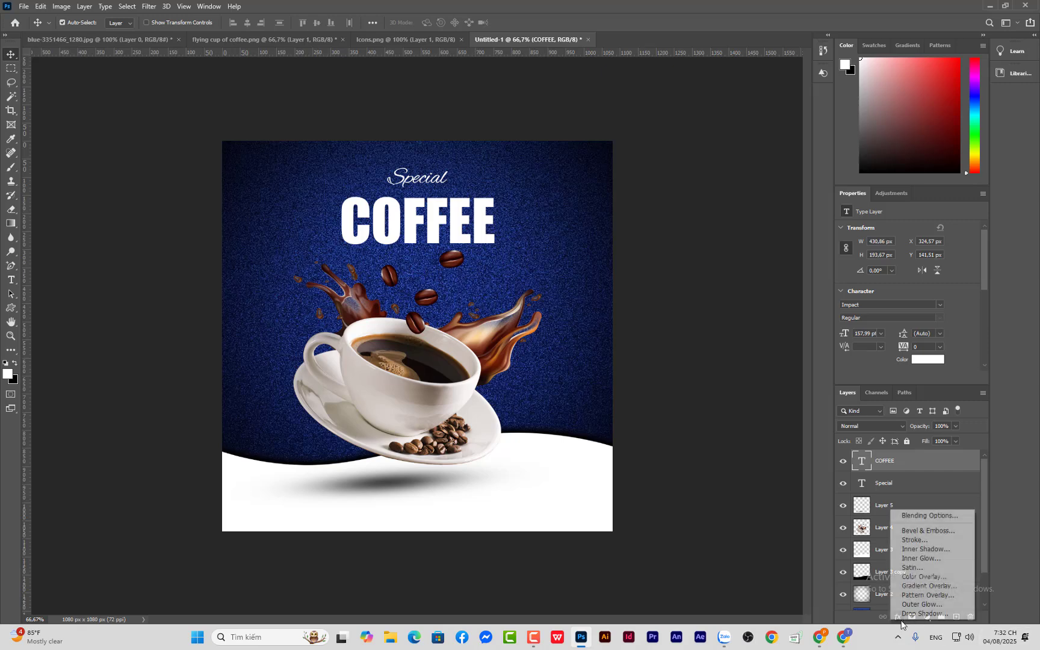
pyautogui.click(911, 614)
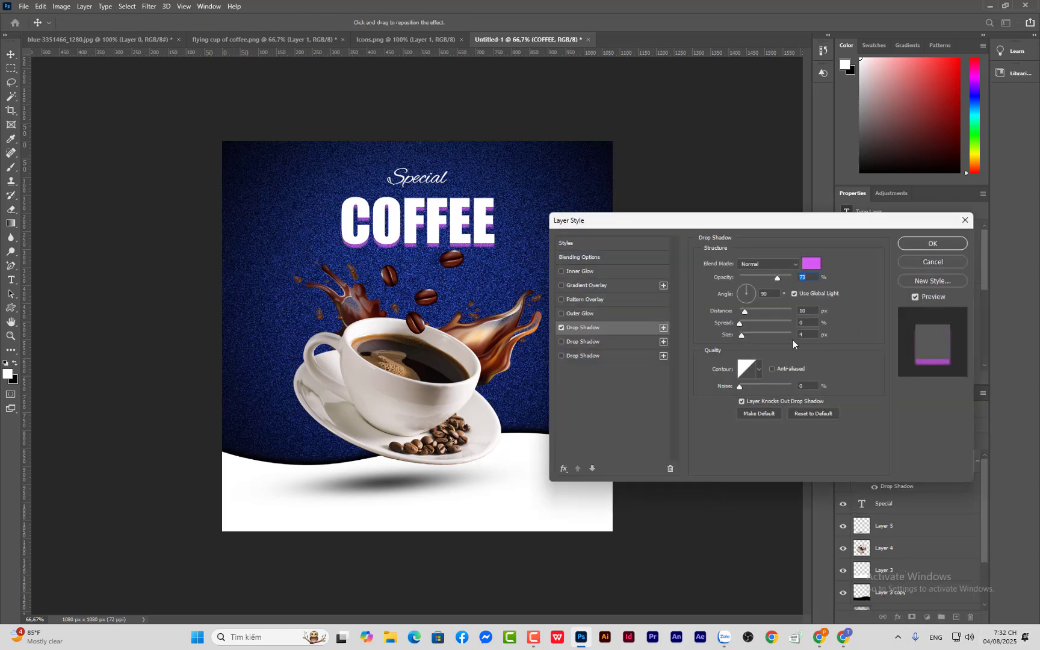
pyautogui.click(816, 269)
pyautogui.click(378, 288)
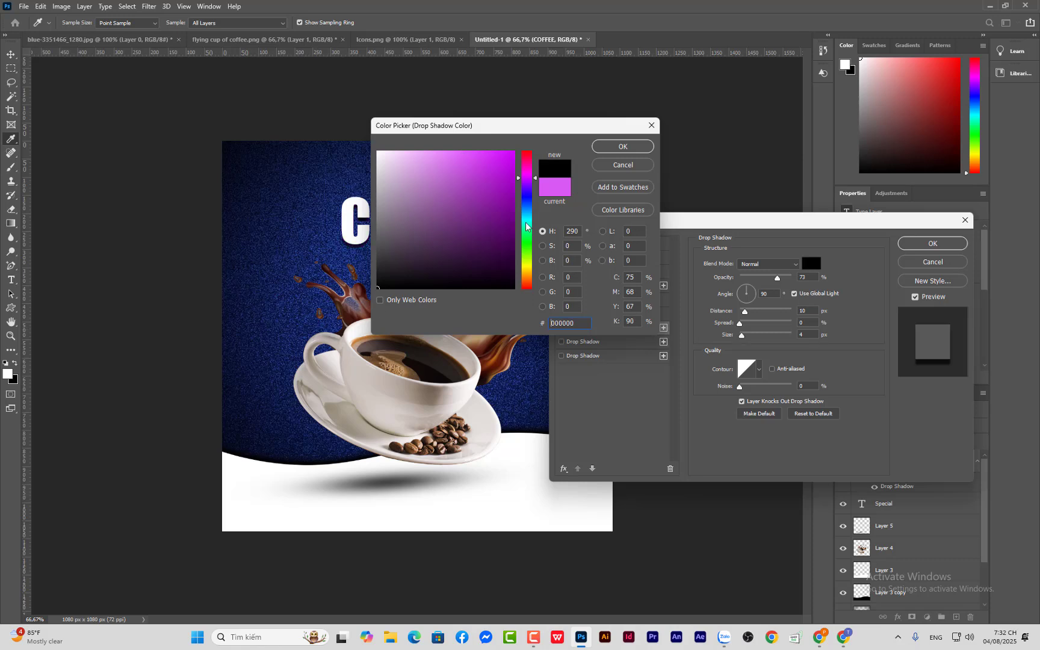
pyautogui.click(623, 147)
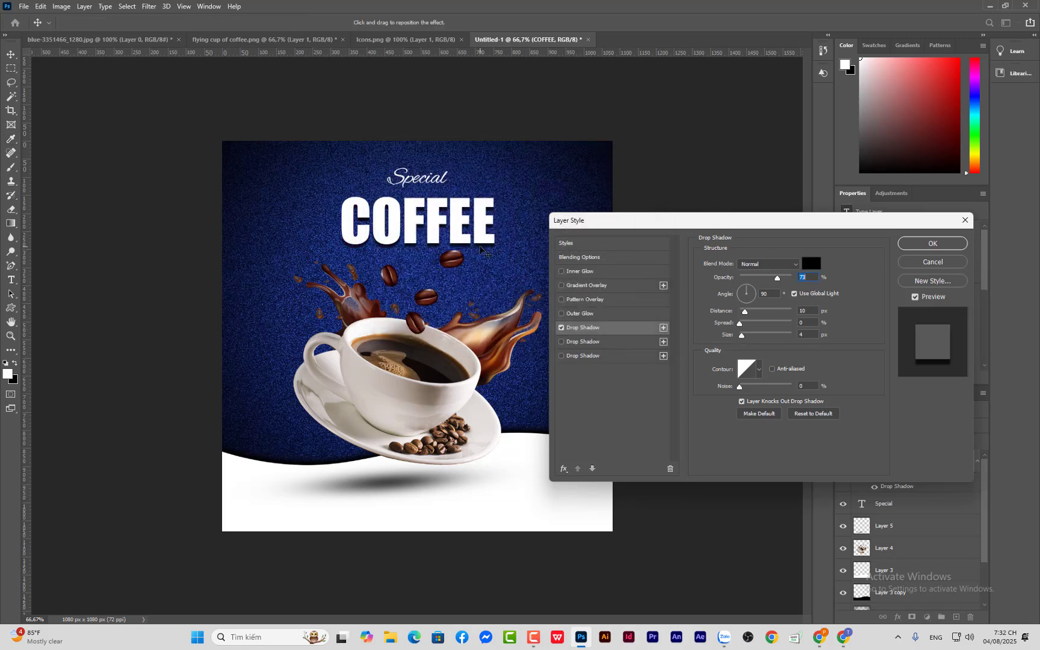
pyautogui.moveTo(480, 245); pyautogui.dragTo(481, 249)
pyautogui.click(933, 244)
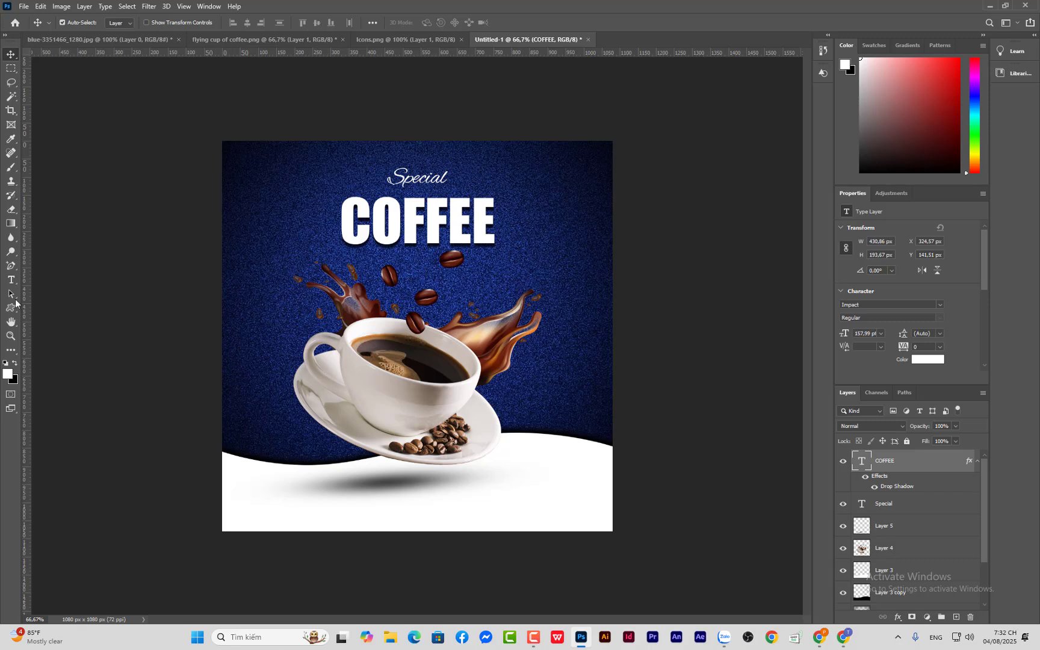
# Step: Make a circular selection with the Elliptical Marquee tool on the blue background beside the left coffee splash
pyautogui.rightClick(13, 67)
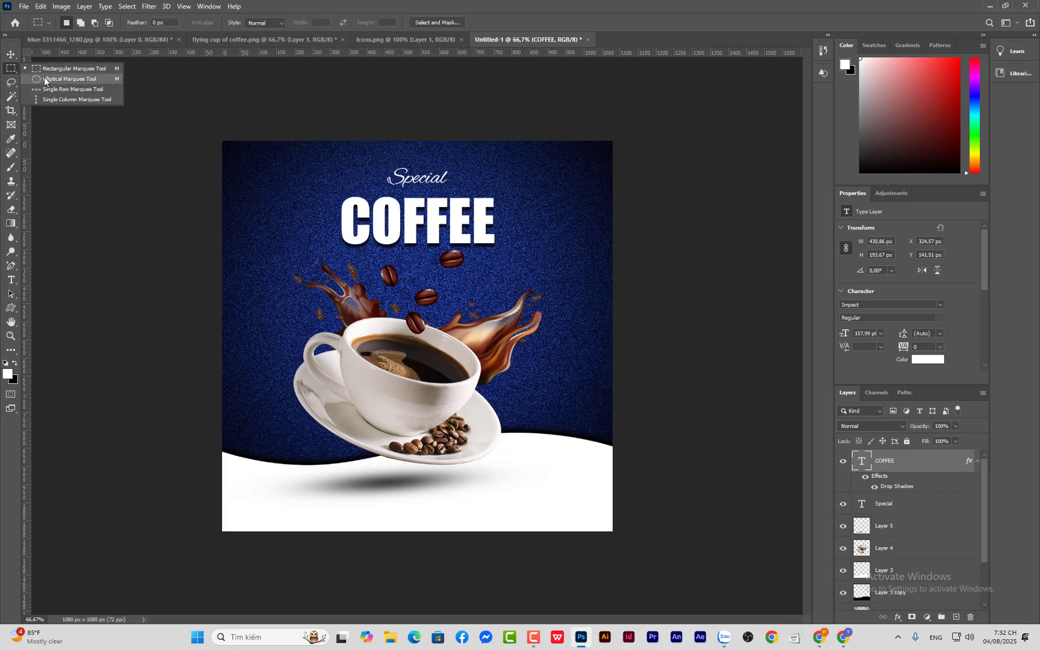
pyautogui.click(49, 79)
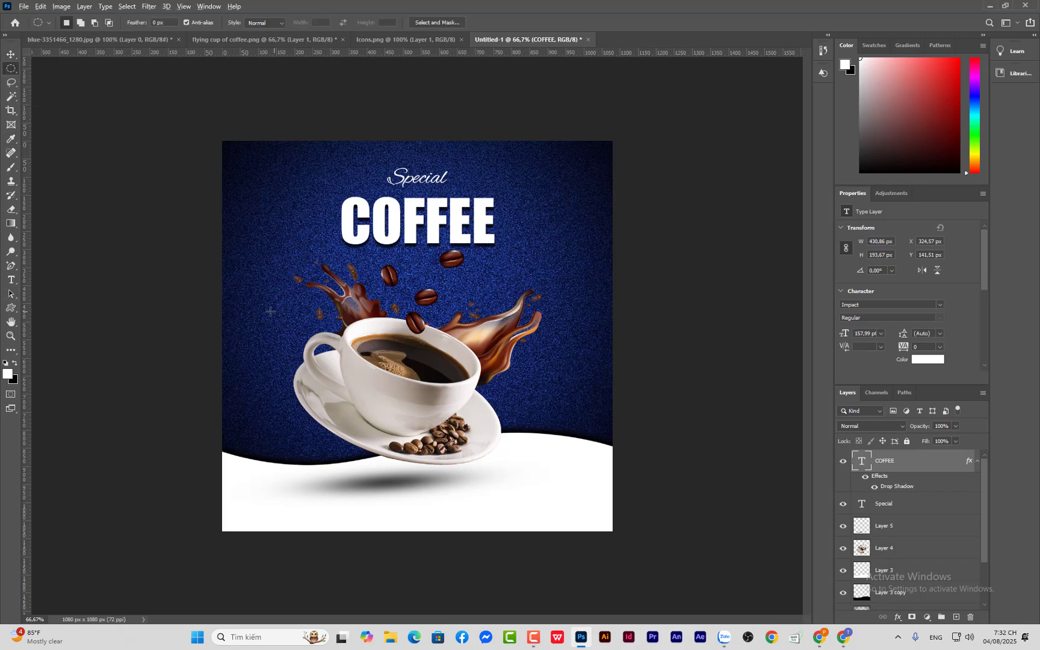
pyautogui.moveTo(290, 304); pyautogui.dragTo(347, 336)
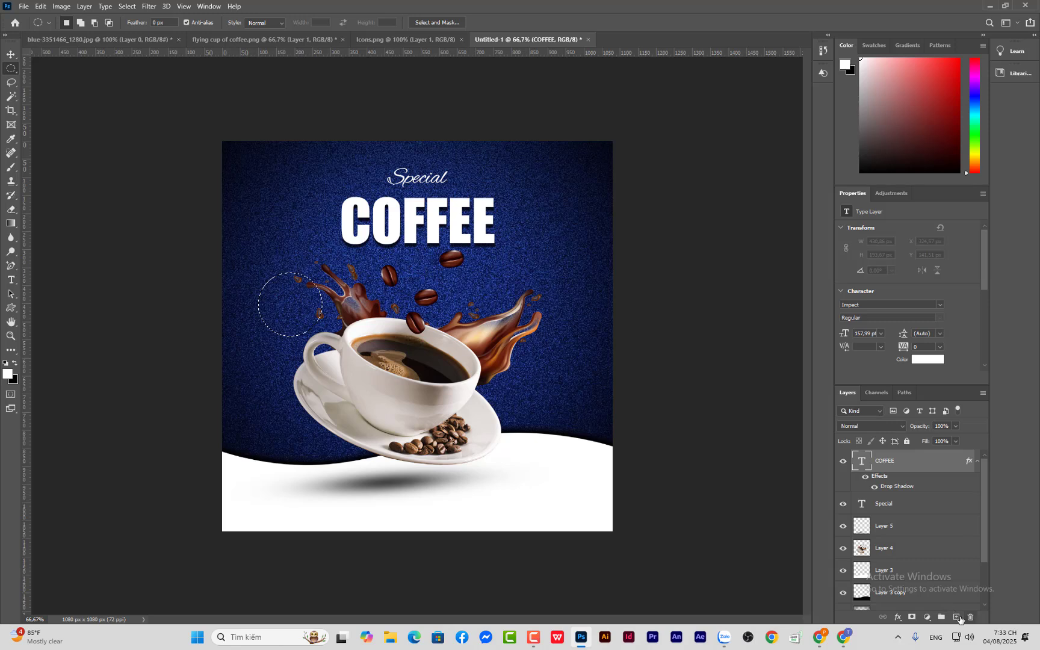
# Step: Fill the circular selection with white on a new layer, deselect, and scale the circle to about 138 × 138 px beside the coffee splash
pyautogui.click(956, 617)
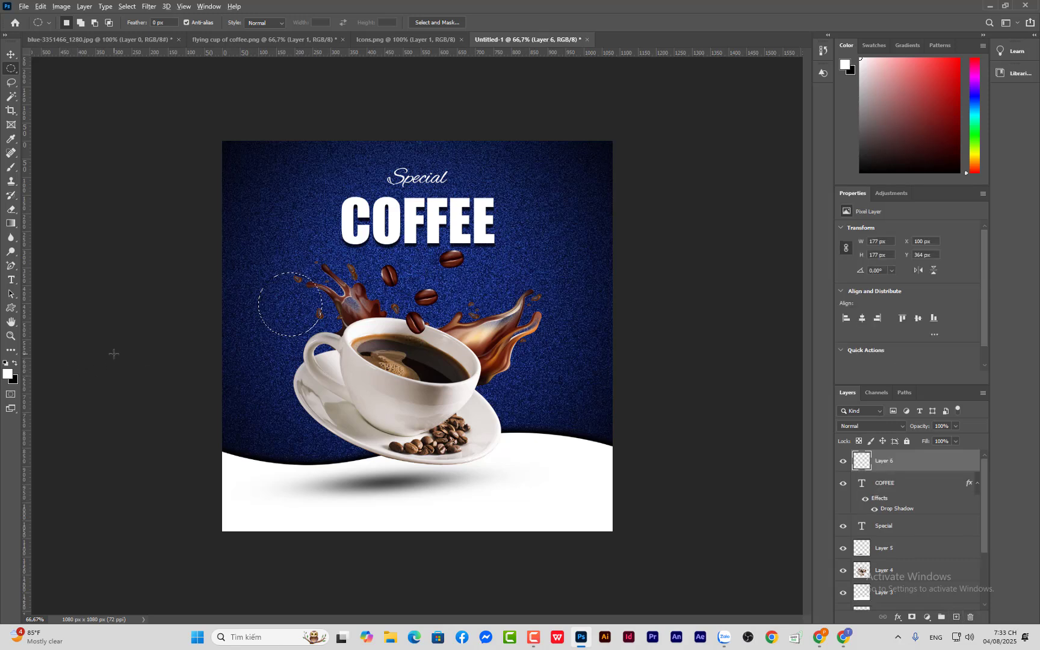
pyautogui.hotkey('alt', 'BackSpace')
pyautogui.hotkey('ctrl', 'd')
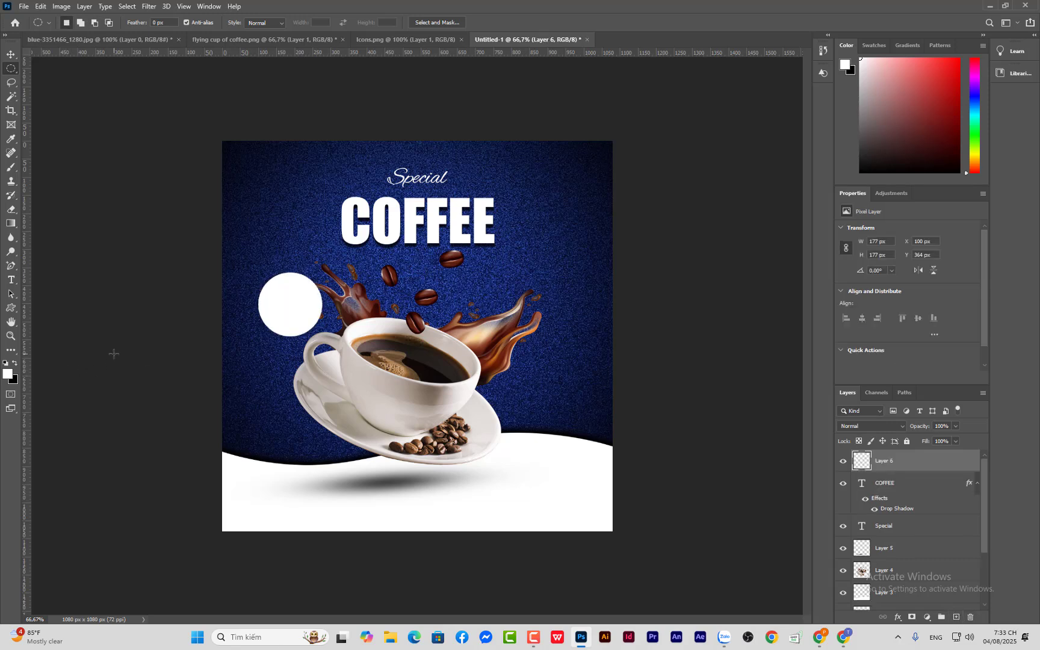
pyautogui.click(10, 54)
pyautogui.moveTo(297, 312)
pyautogui.mouseDown()
pyautogui.moveTo(280, 320)
pyautogui.moveTo(301, 334)
pyautogui.mouseUp()
pyautogui.hotkey('ctrl', 't')
pyautogui.moveTo(277, 314); pyautogui.dragTo(298, 314)
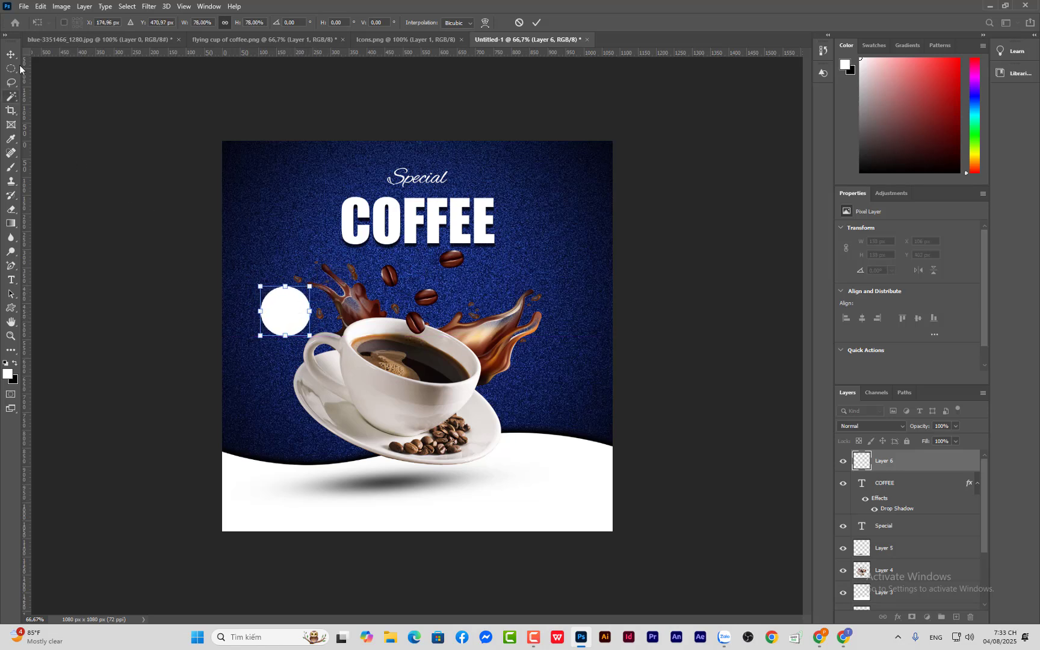
pyautogui.press('Return')
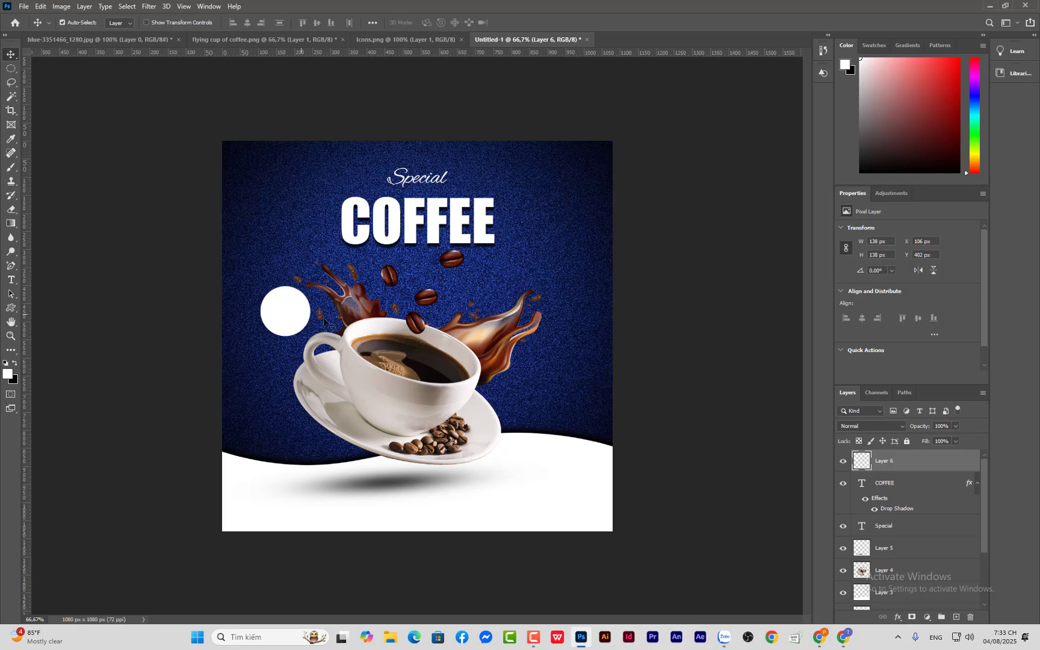
# Step: Add a linear Gradient Overlay to the circle using the Basics preset Foreground to Background, and reopen the gradient for editing
pyautogui.click(899, 618)
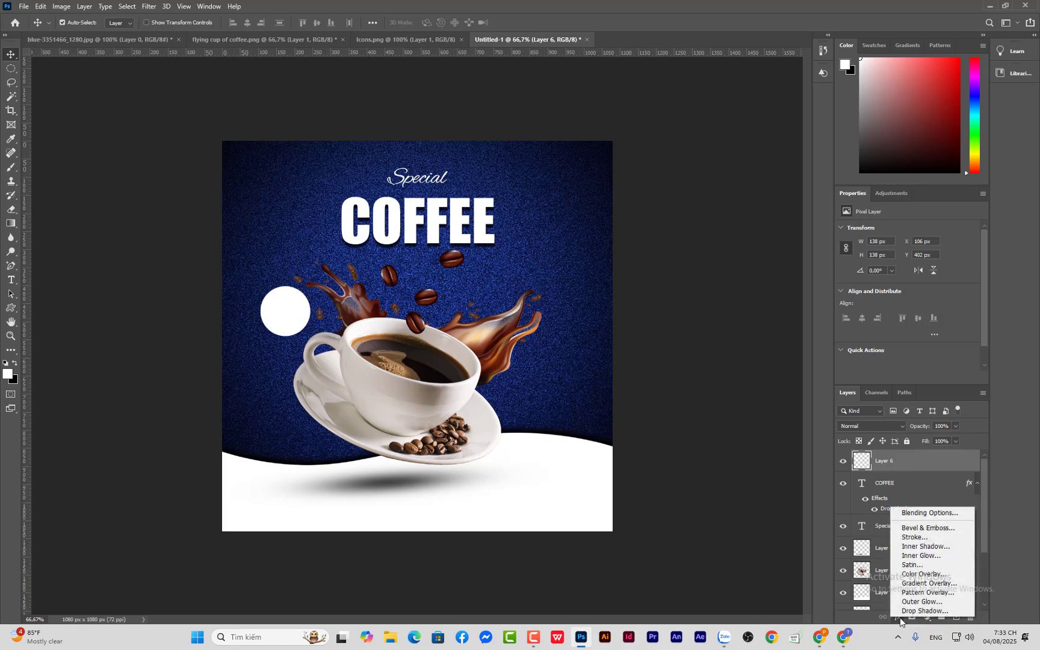
pyautogui.click(910, 583)
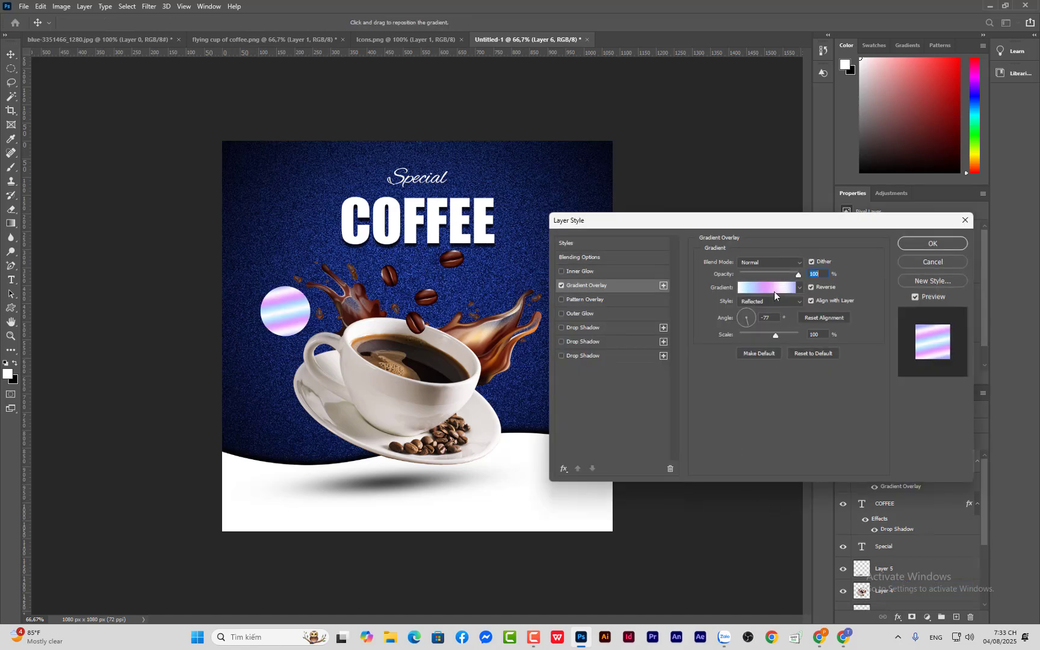
pyautogui.click(777, 300)
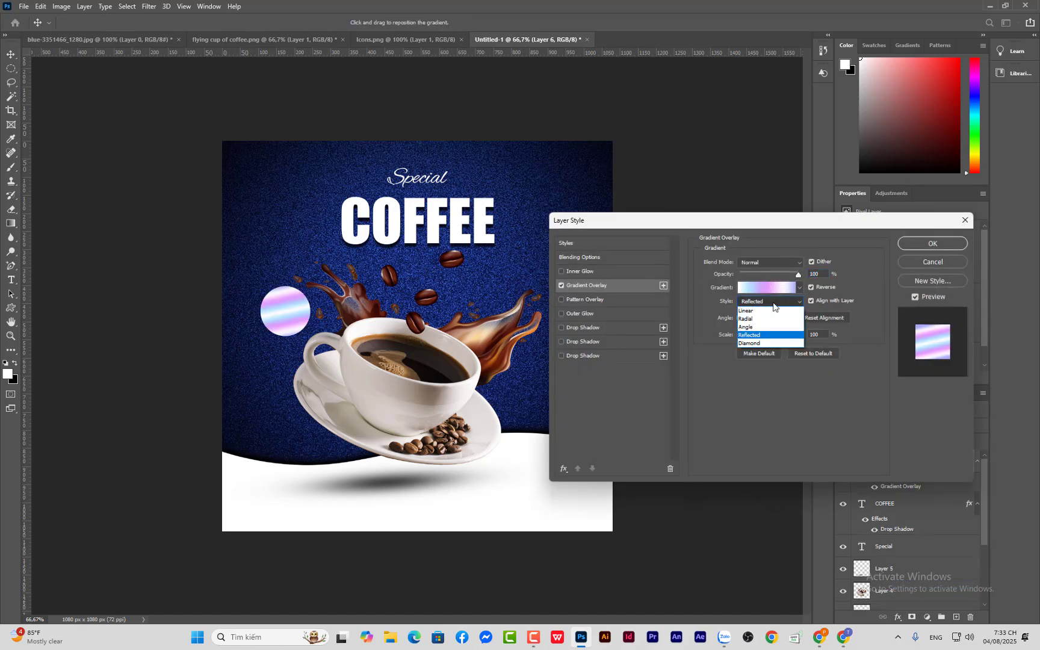
pyautogui.click(770, 310)
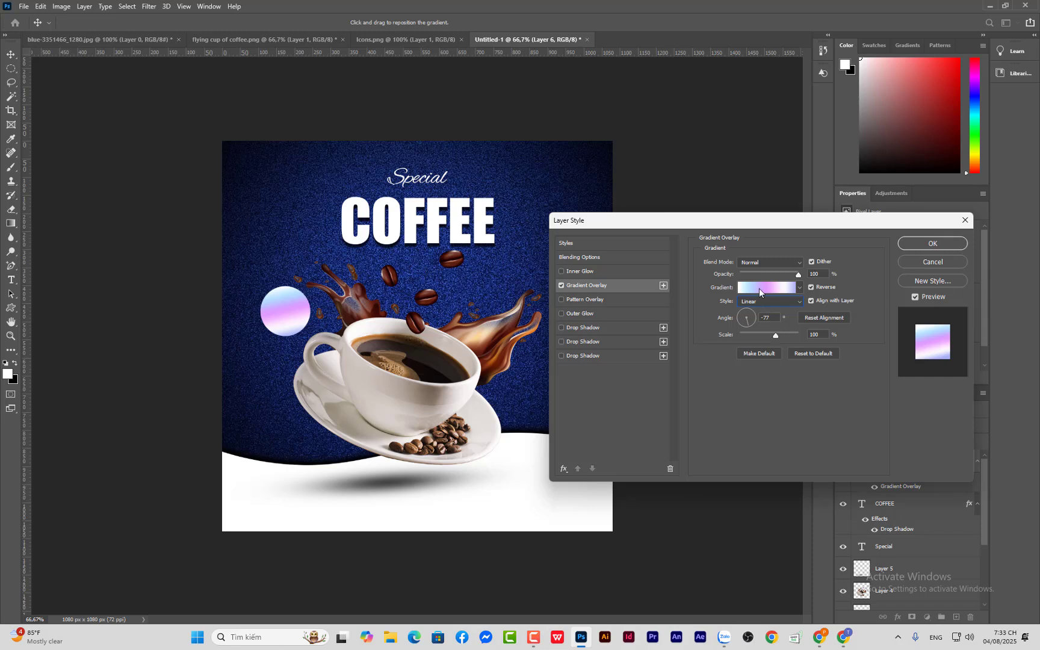
pyautogui.click(758, 289)
pyautogui.click(544, 187)
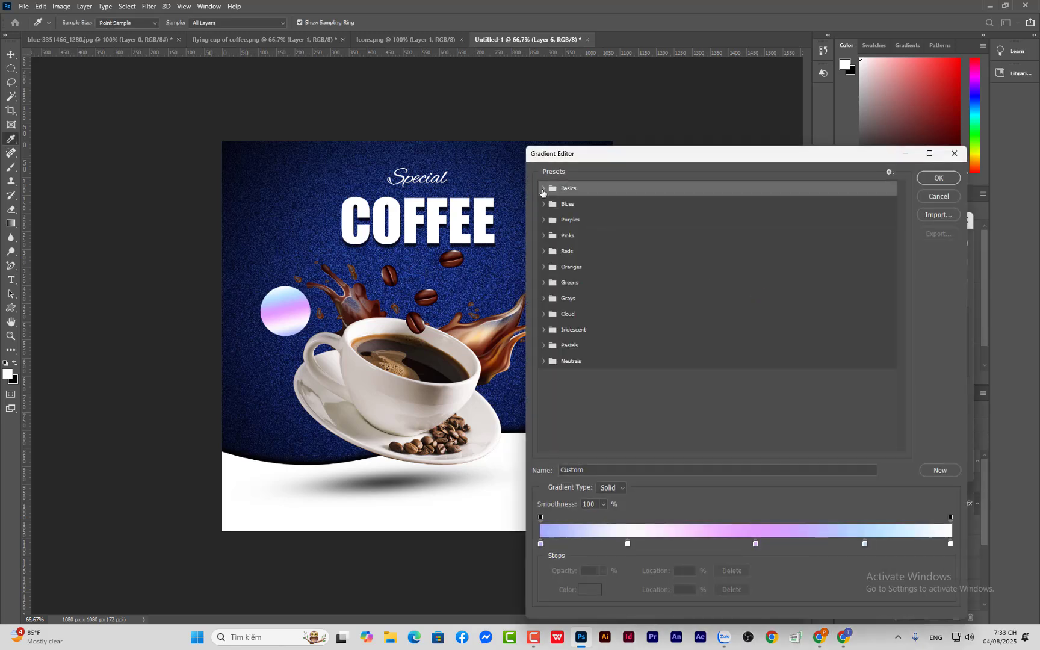
pyautogui.click(554, 207)
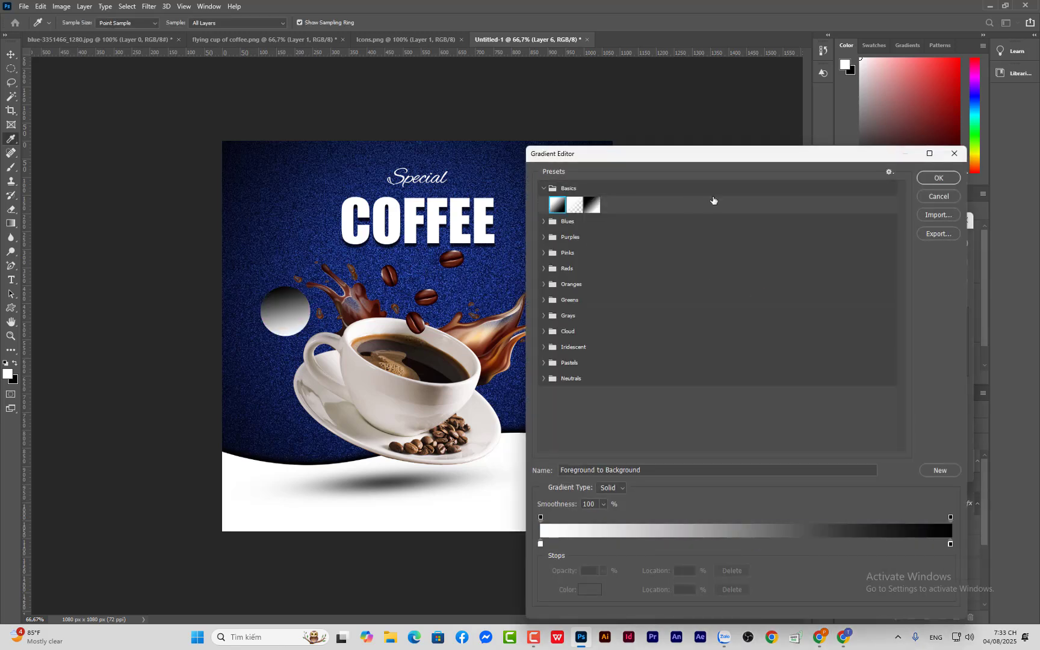
pyautogui.click(938, 177)
pyautogui.click(759, 289)
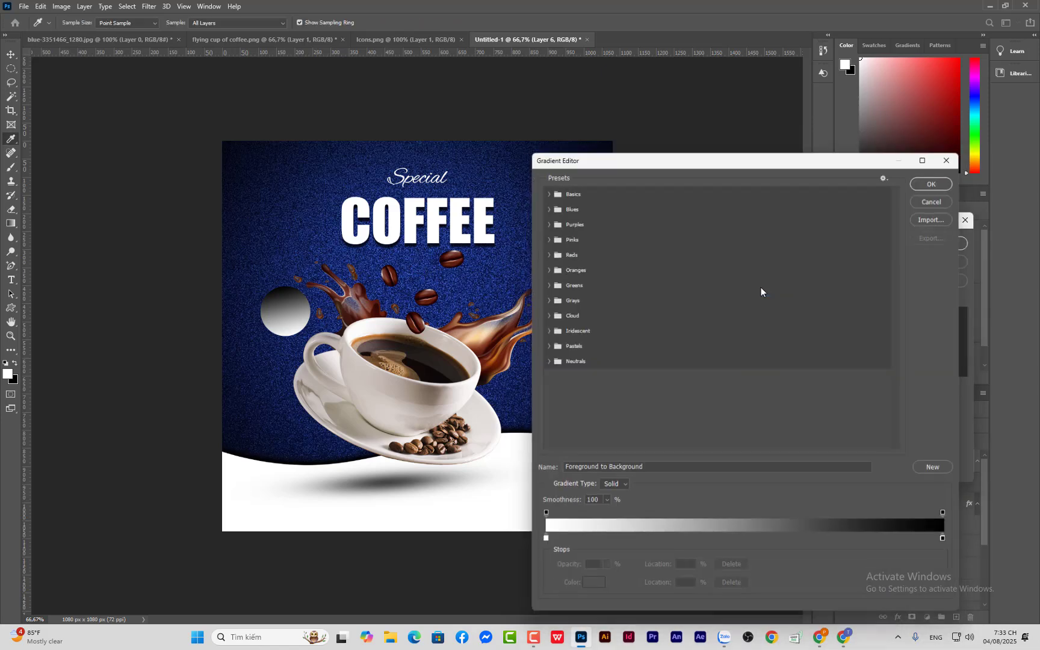
# Step: Set the gradient's starting colour stop (0%) to black (#000000)
pyautogui.click(541, 545)
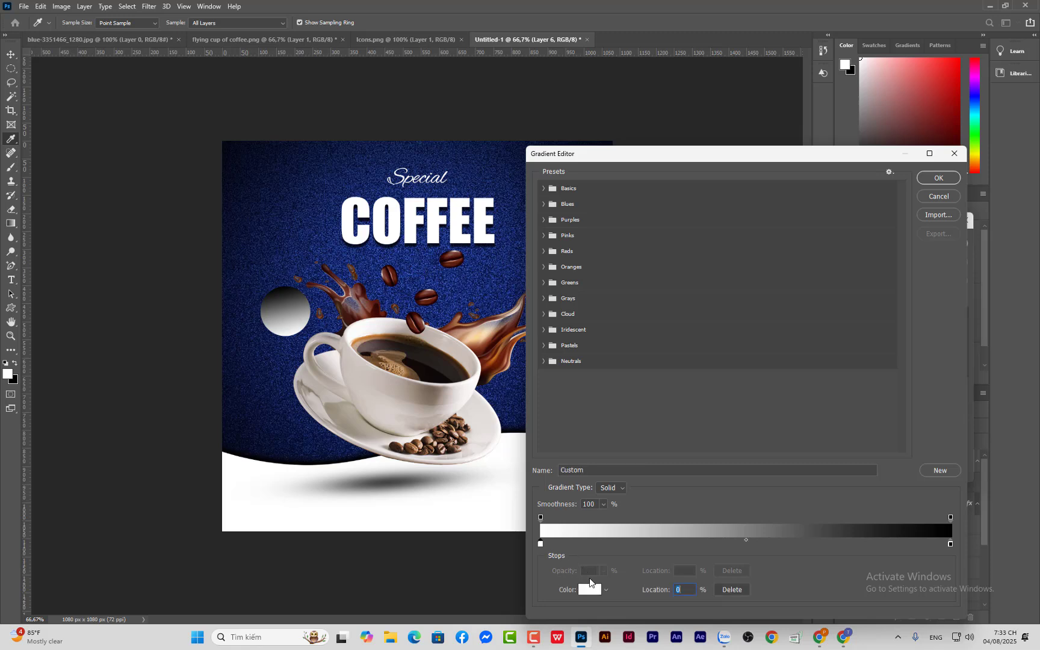
pyautogui.click(590, 588)
pyautogui.write('000000')
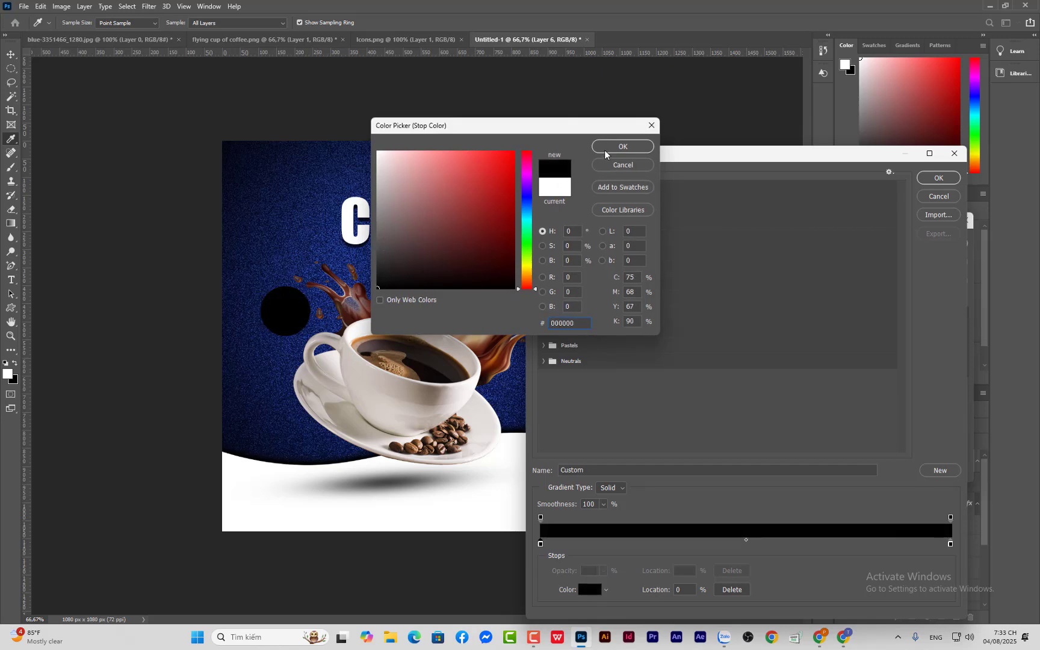
pyautogui.click(622, 146)
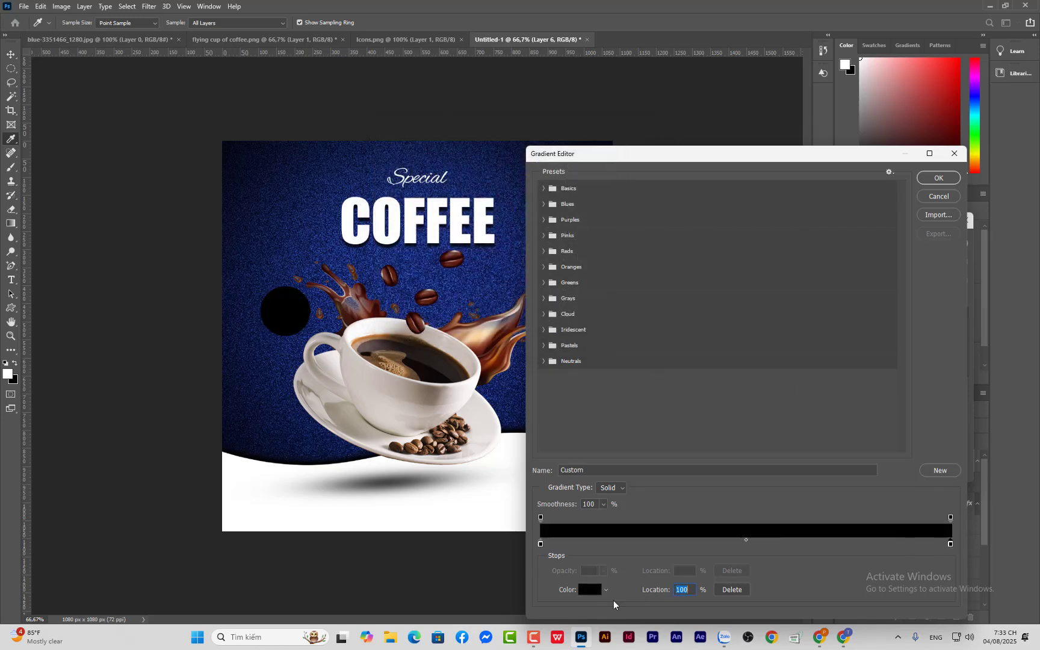
# Step: Sample blues from the background for the gradient's end stop (100%) and set it to dark blue #08165c
pyautogui.click(588, 589)
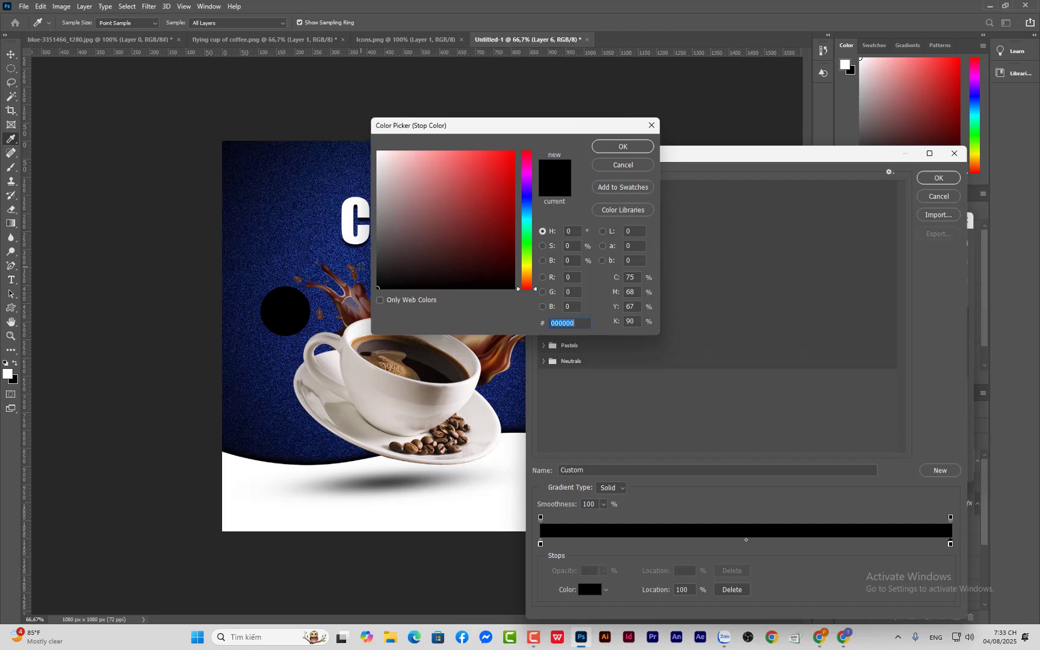
pyautogui.click(361, 267)
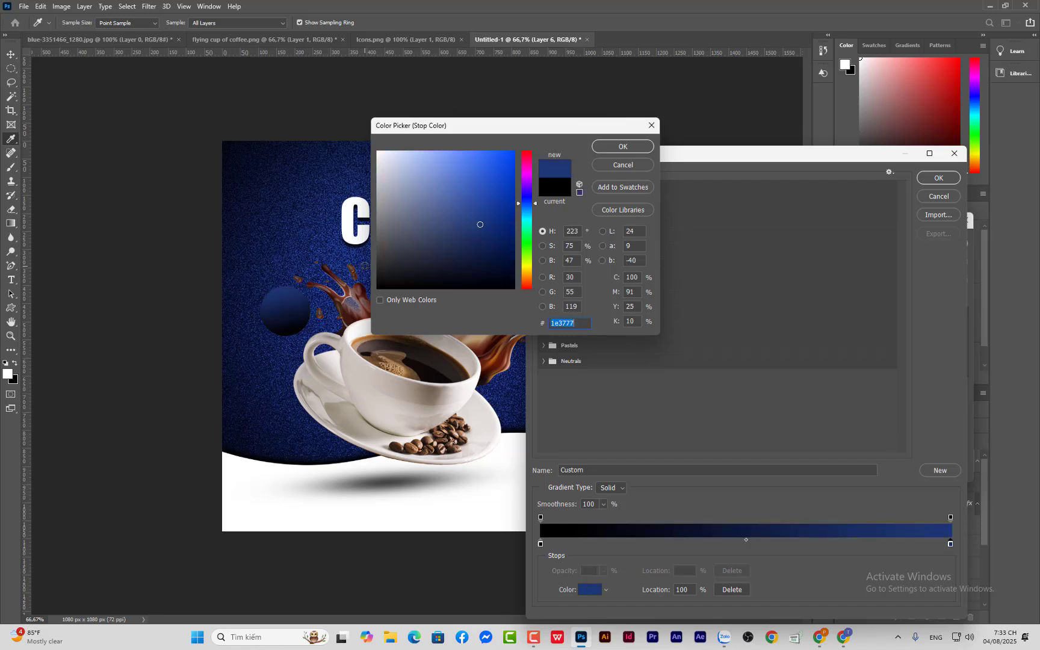
pyautogui.click(365, 266)
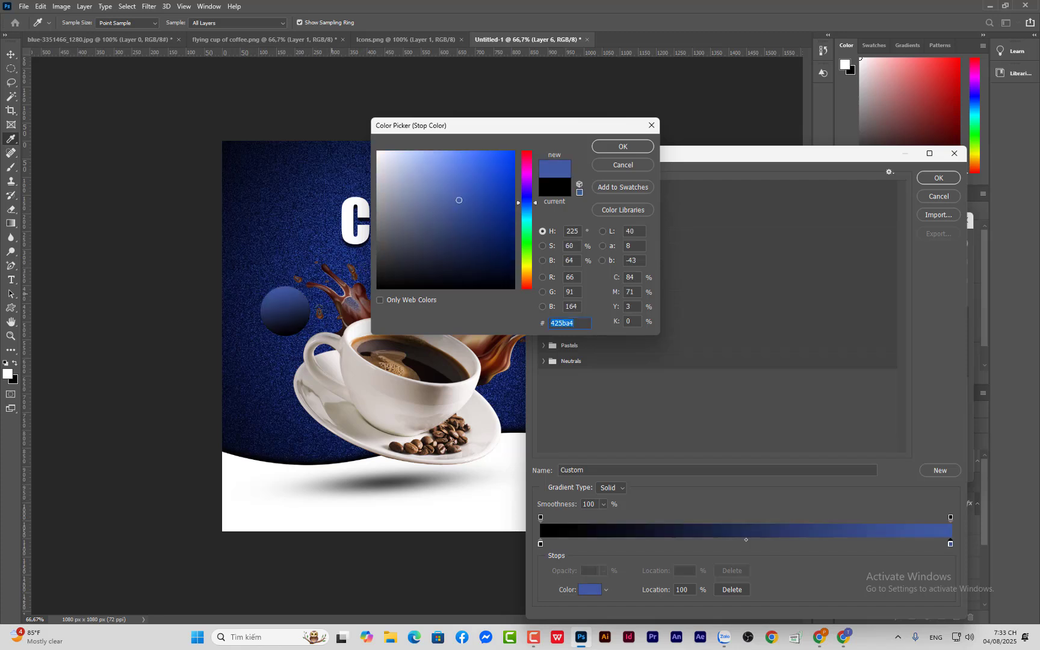
pyautogui.click(329, 318)
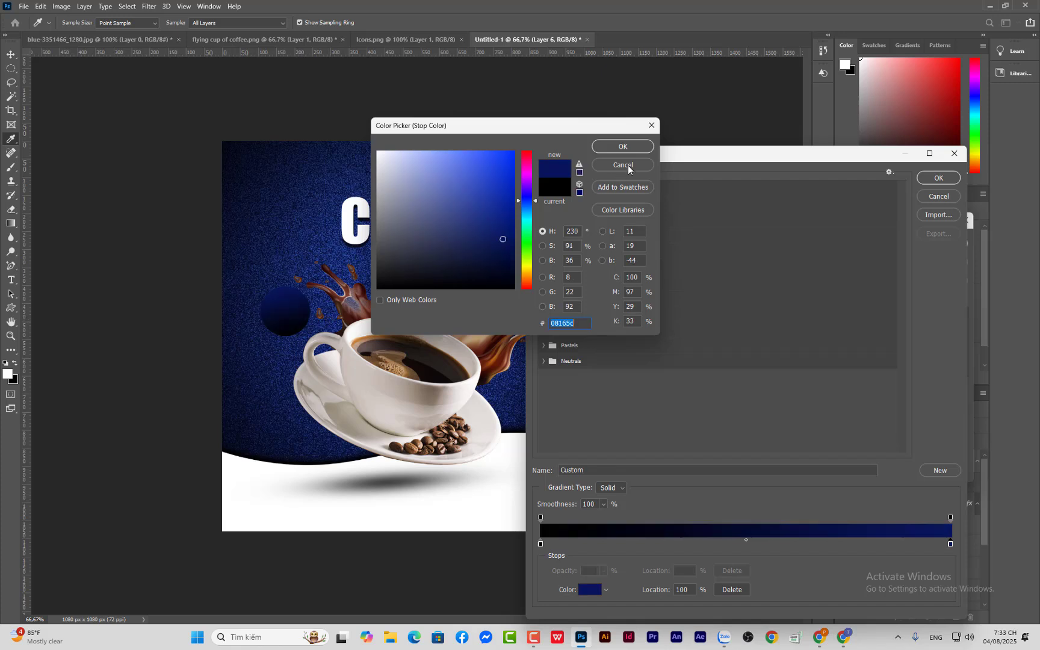
pyautogui.click(636, 149)
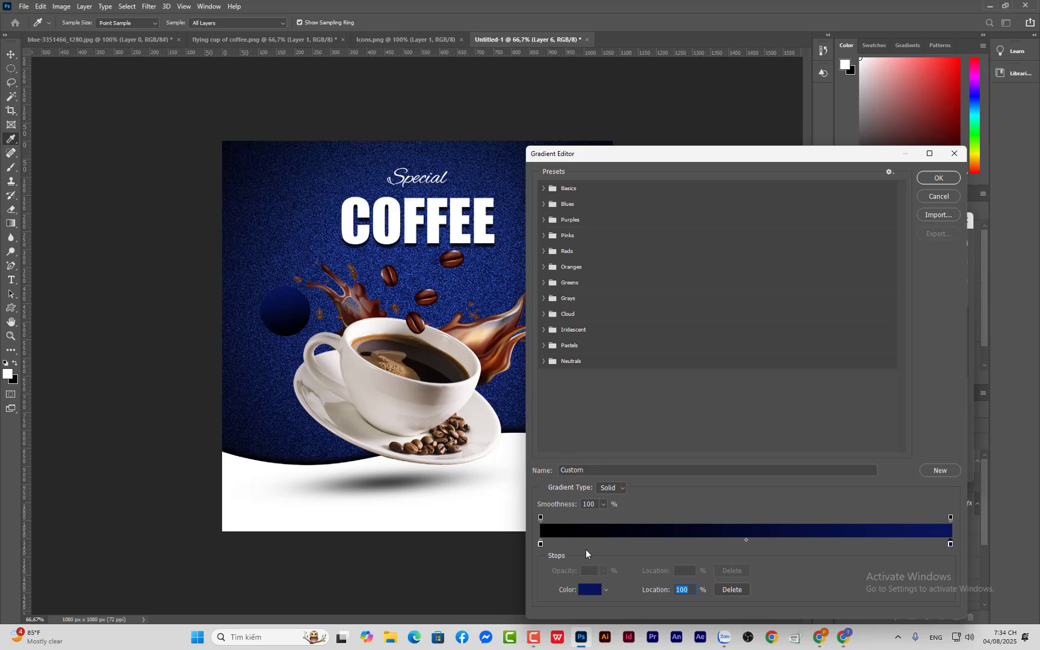
# Step: Sample the blue background for the gradient's starting stop (0%), choosing #16317c
pyautogui.click(539, 544)
pyautogui.click(590, 589)
pyautogui.click(282, 295)
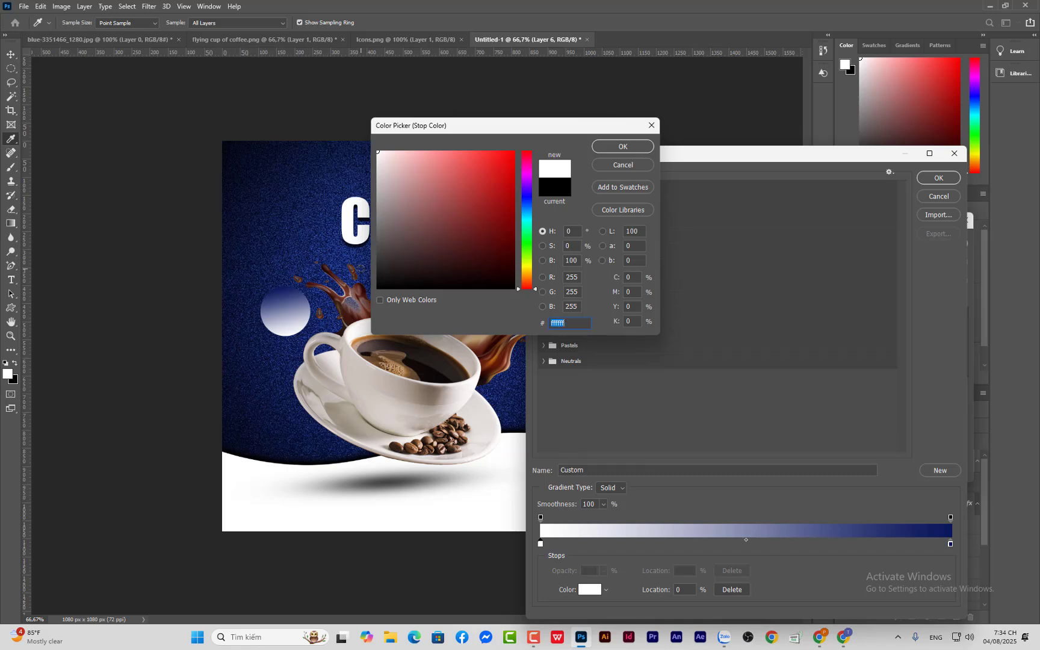
pyautogui.click(361, 269)
pyautogui.click(361, 265)
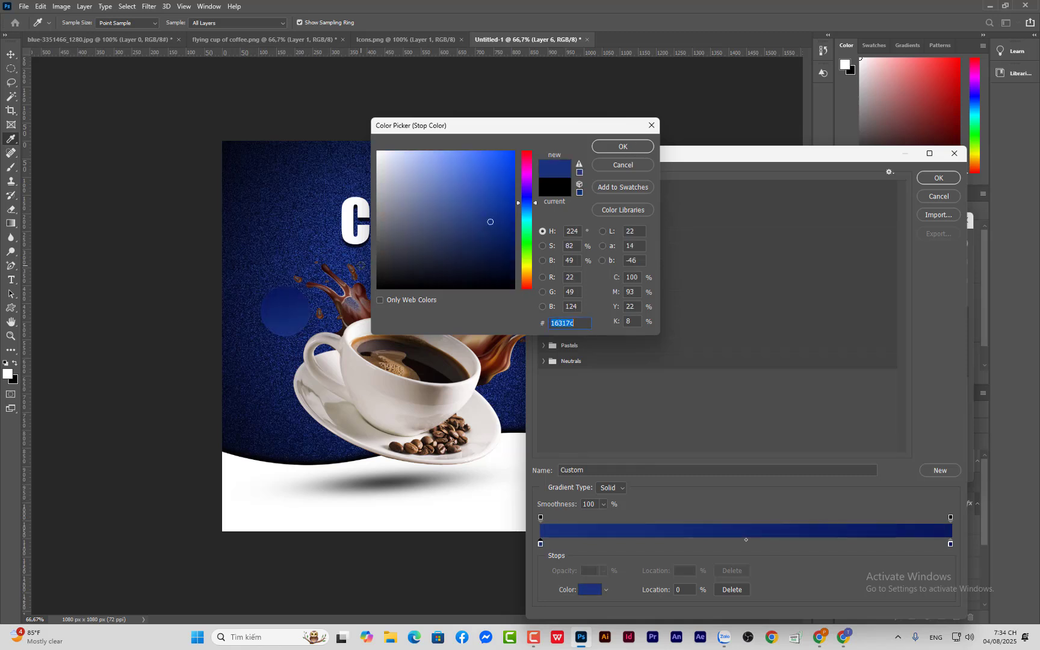
# Step: Set the gradient's end colour stop (100%) to black (#000000)
pyautogui.click(951, 544)
pyautogui.click(591, 590)
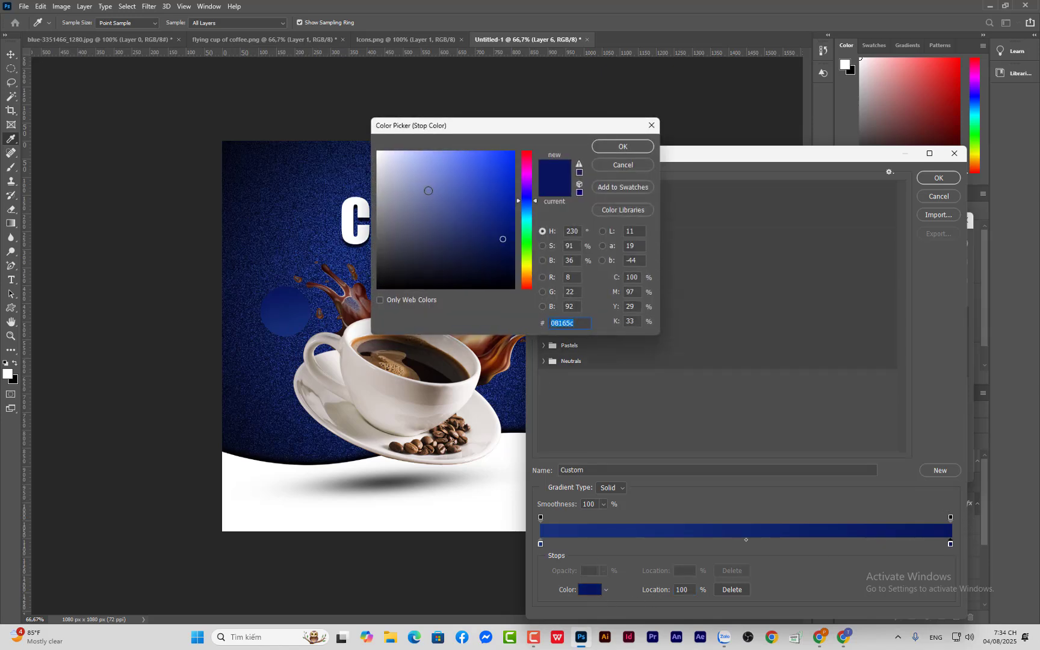
pyautogui.moveTo(428, 191); pyautogui.dragTo(378, 288)
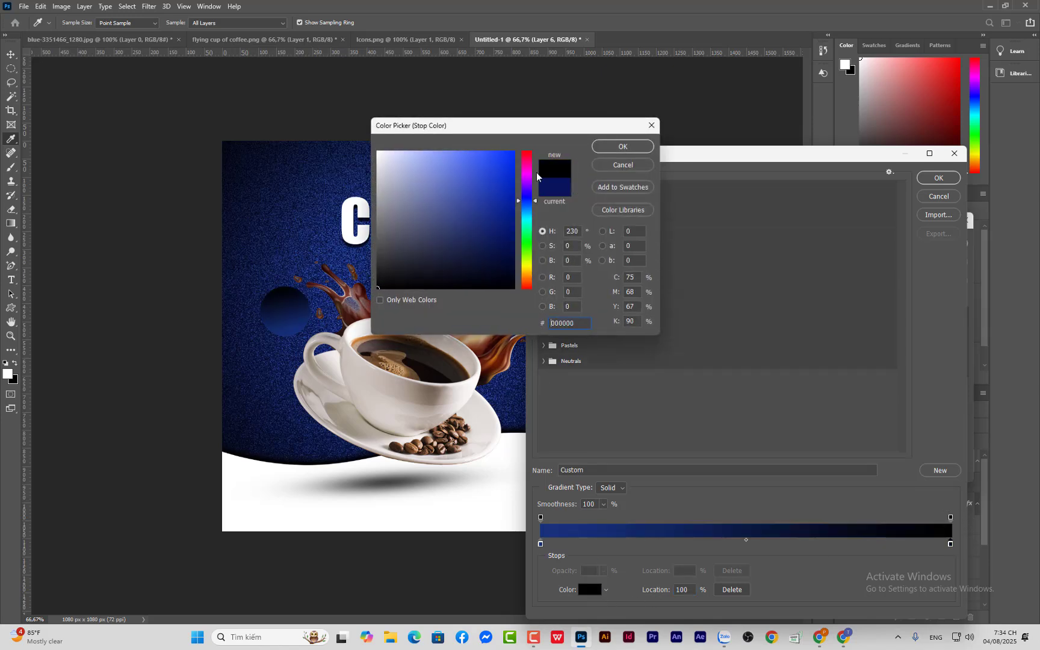
pyautogui.click(620, 147)
# Step: Set the gradient's starting colour stop (0%) to dark blue #162566 and accept the edited gradient
pyautogui.click(541, 545)
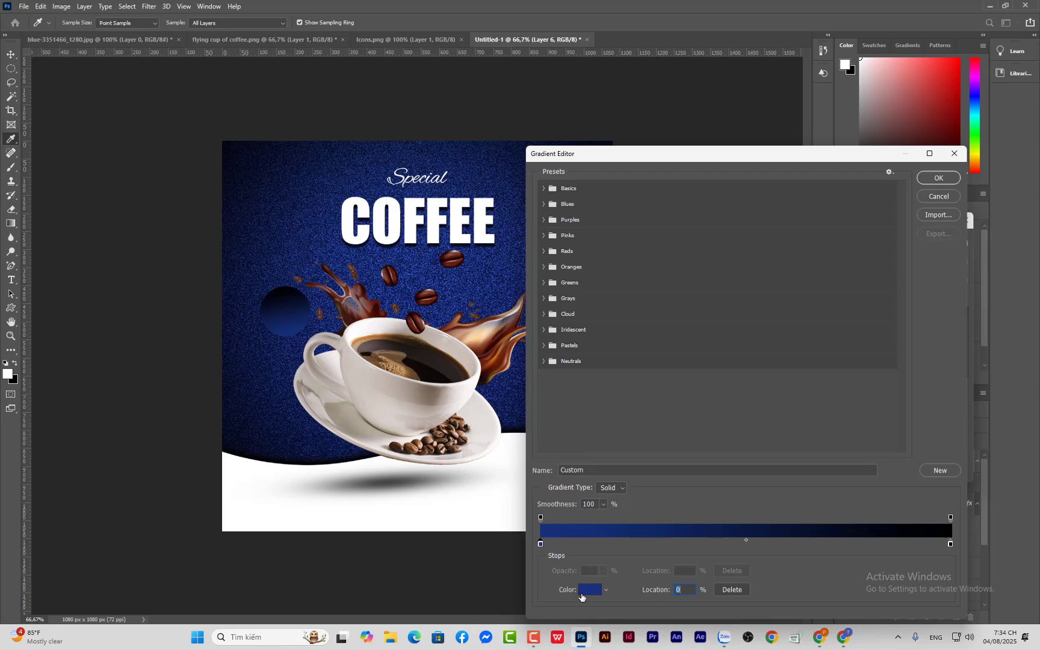
pyautogui.click(589, 590)
pyautogui.click(484, 232)
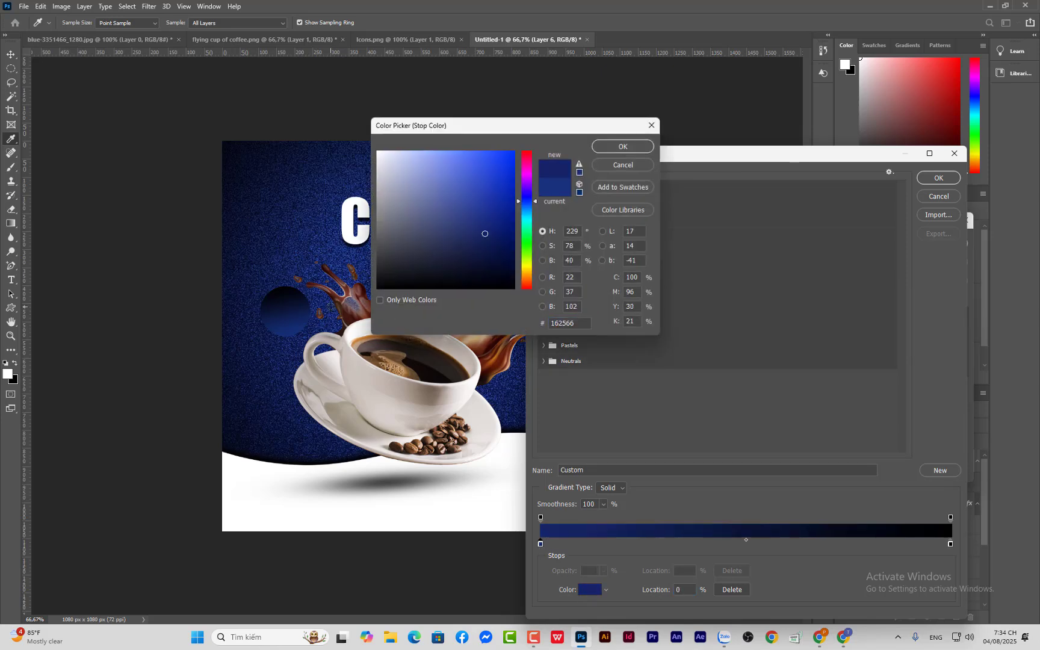
pyautogui.click(633, 148)
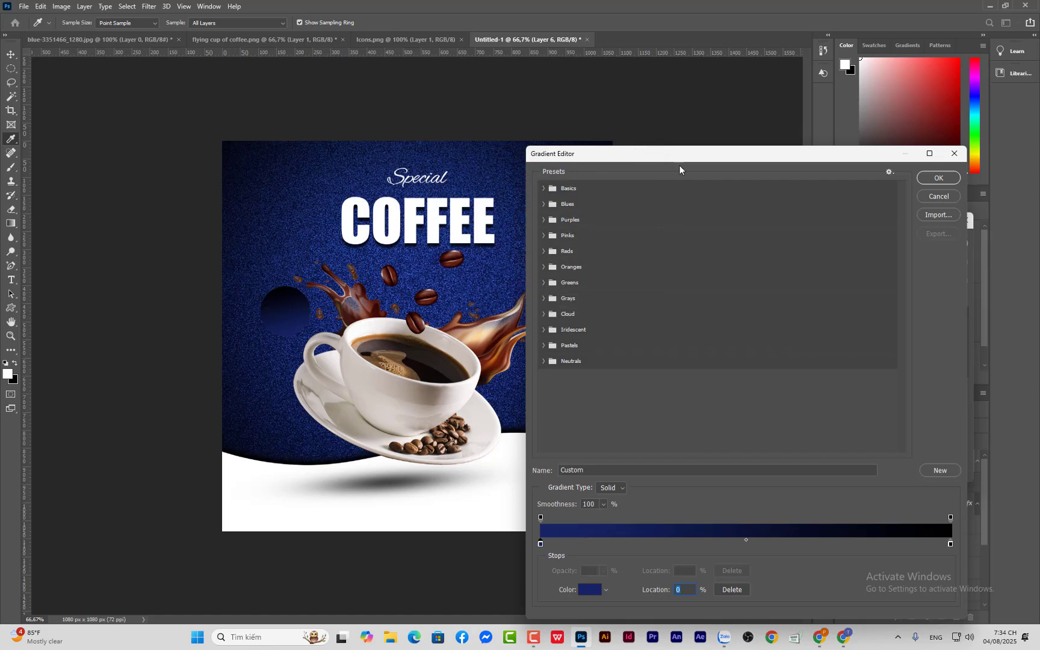
pyautogui.click(937, 179)
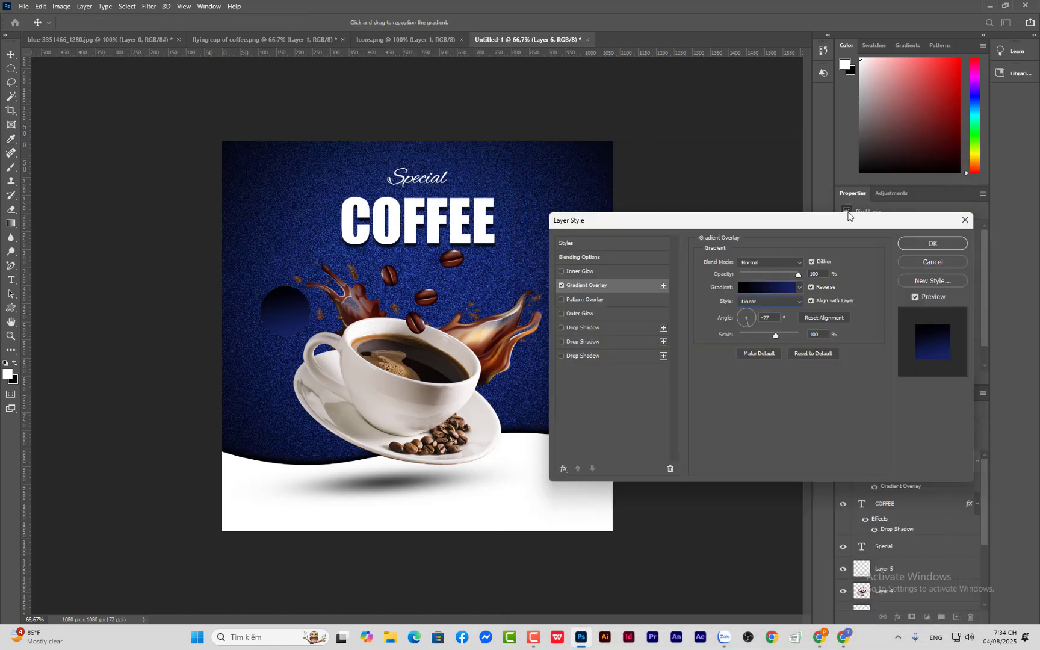
# Step: Rotate the Gradient Overlay to an angle of about 86° so blue sits at the circle's top, and apply the layer style
pyautogui.click(745, 312)
pyautogui.click(754, 319)
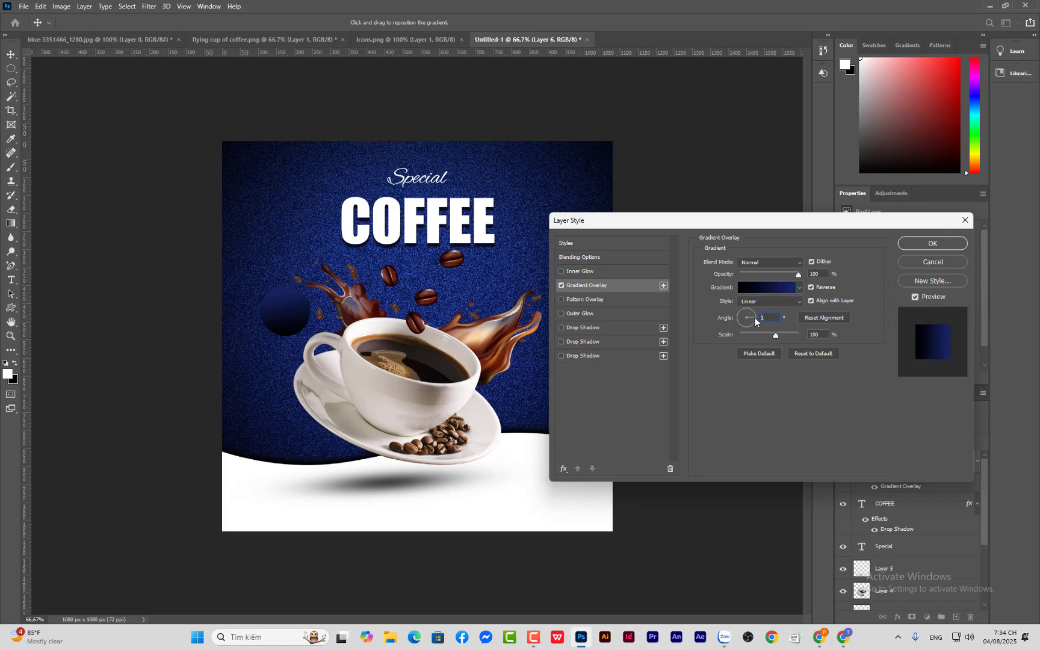
pyautogui.click(746, 310)
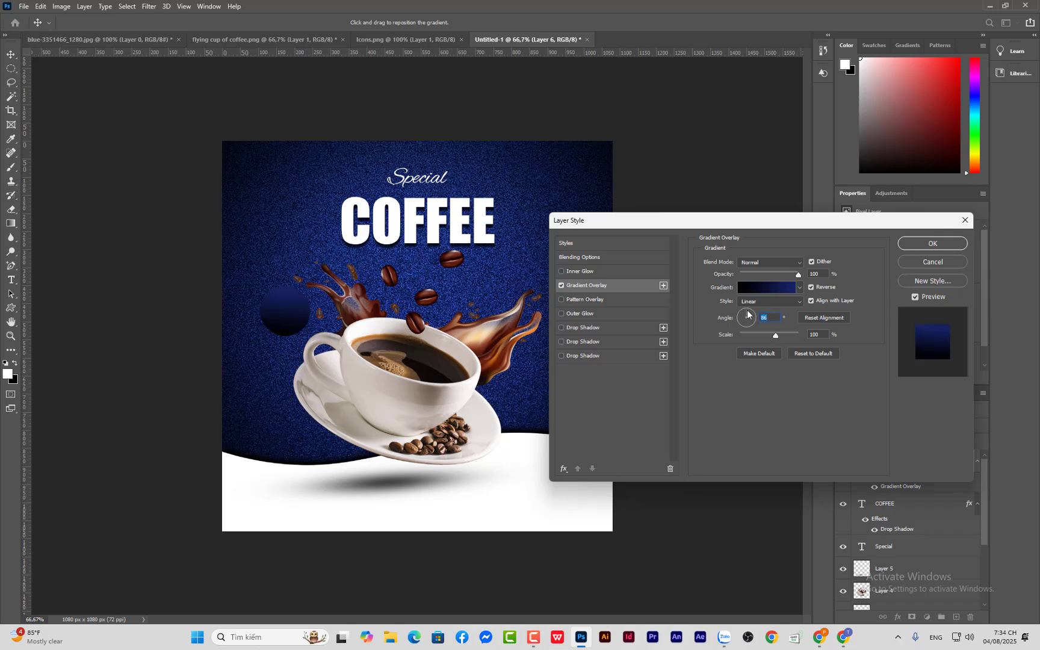
pyautogui.click(747, 311)
pyautogui.click(937, 248)
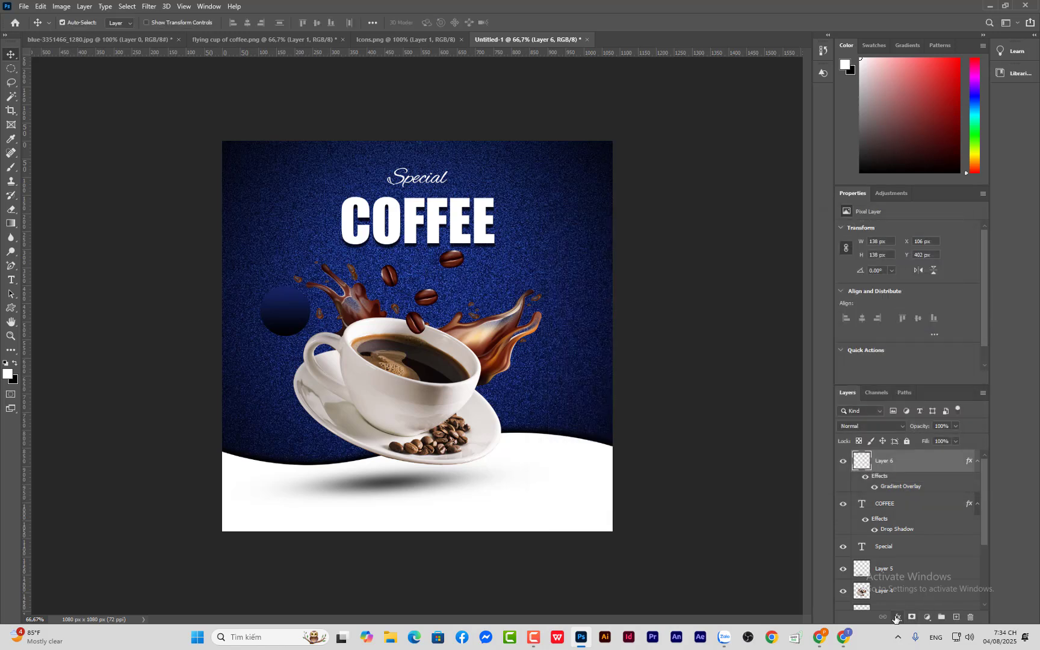
# Step: Add a white (#ffffff) inside Stroke about 5 px thick to the circle and apply the layer style
pyautogui.click(897, 618)
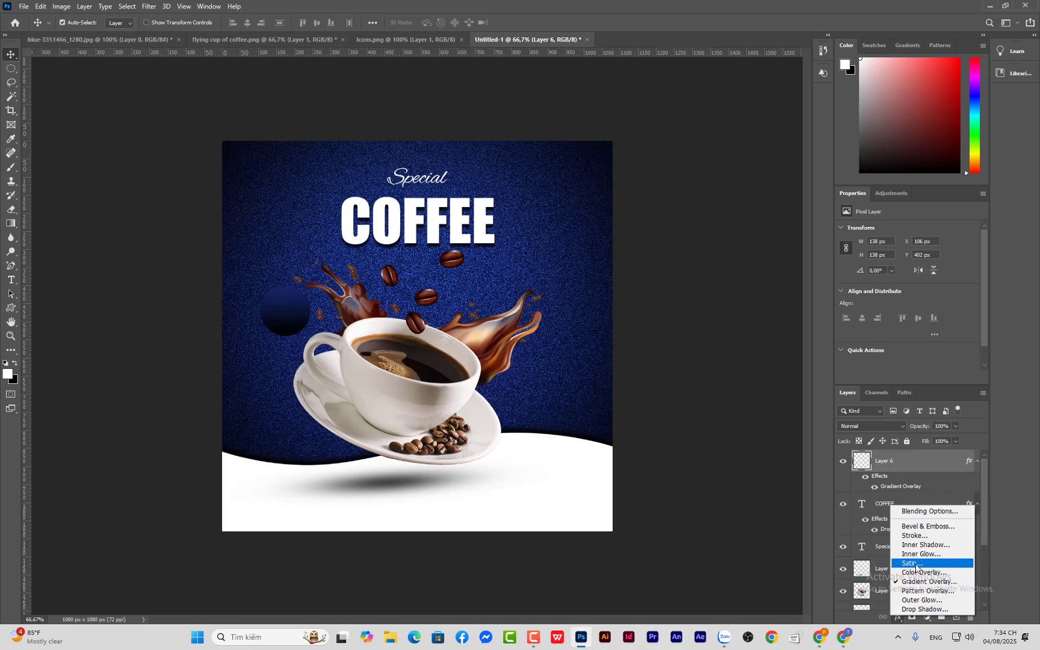
pyautogui.click(915, 535)
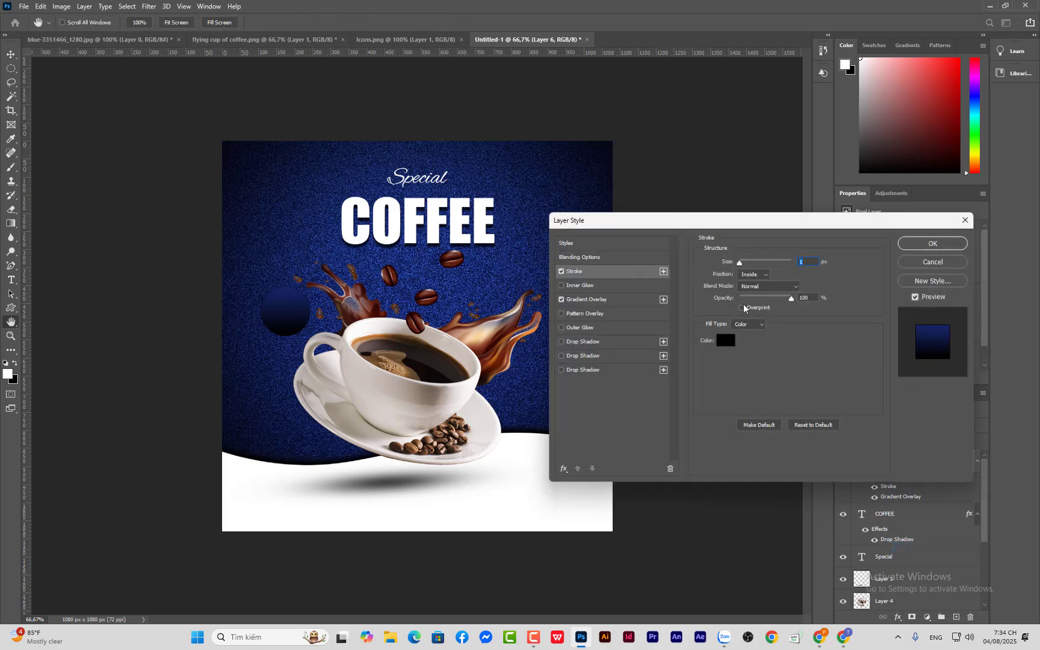
pyautogui.click(728, 344)
pyautogui.moveTo(415, 187); pyautogui.dragTo(373, 143)
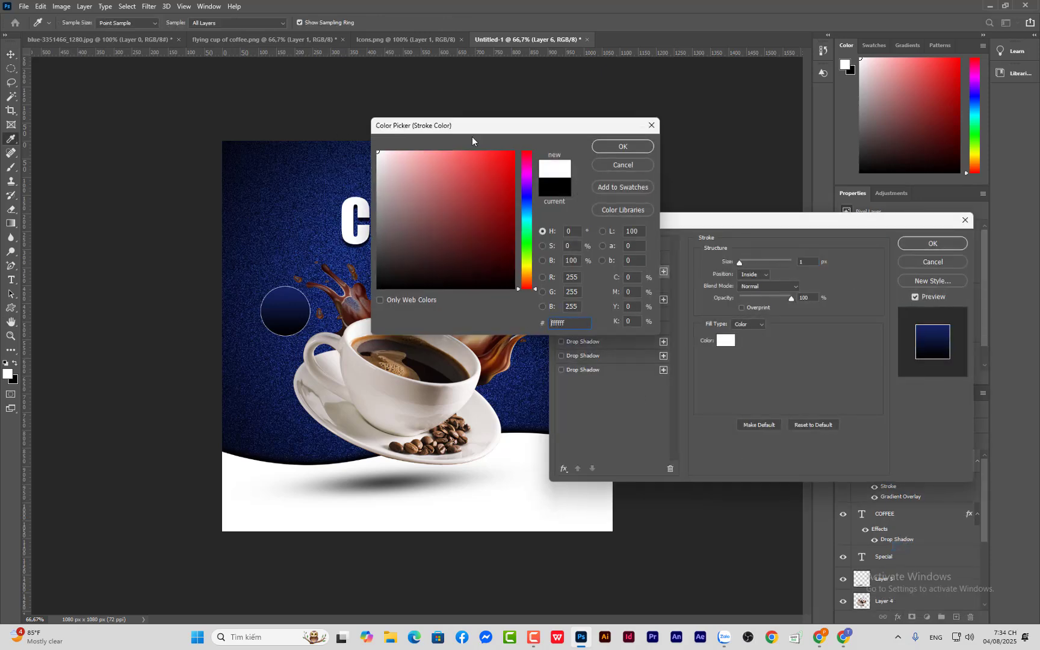
pyautogui.click(635, 146)
pyautogui.moveTo(743, 263); pyautogui.dragTo(744, 267)
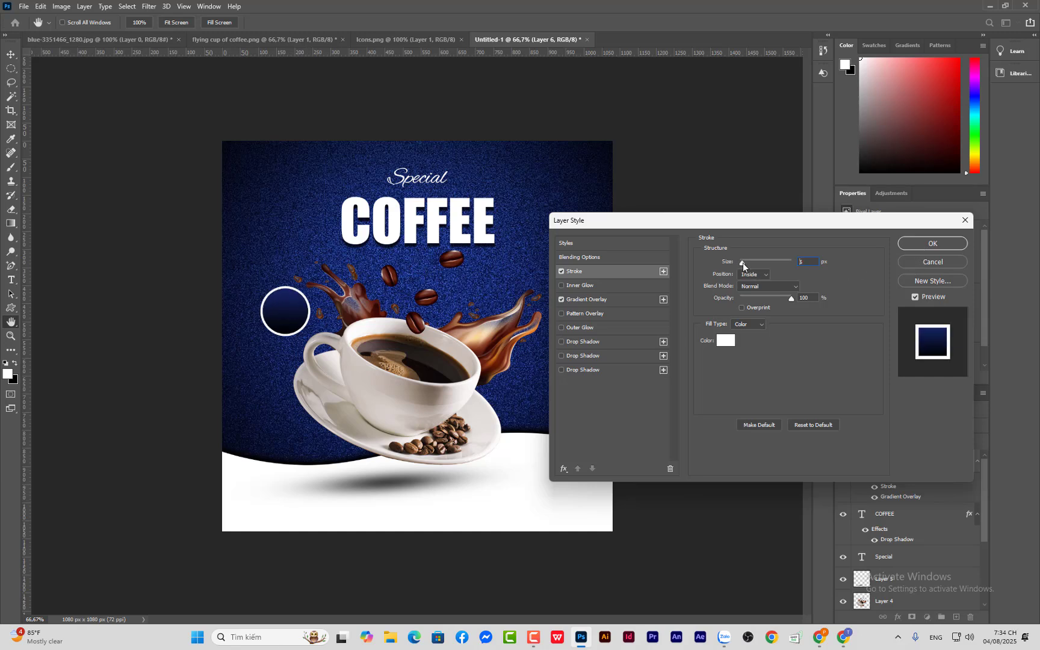
pyautogui.click(912, 245)
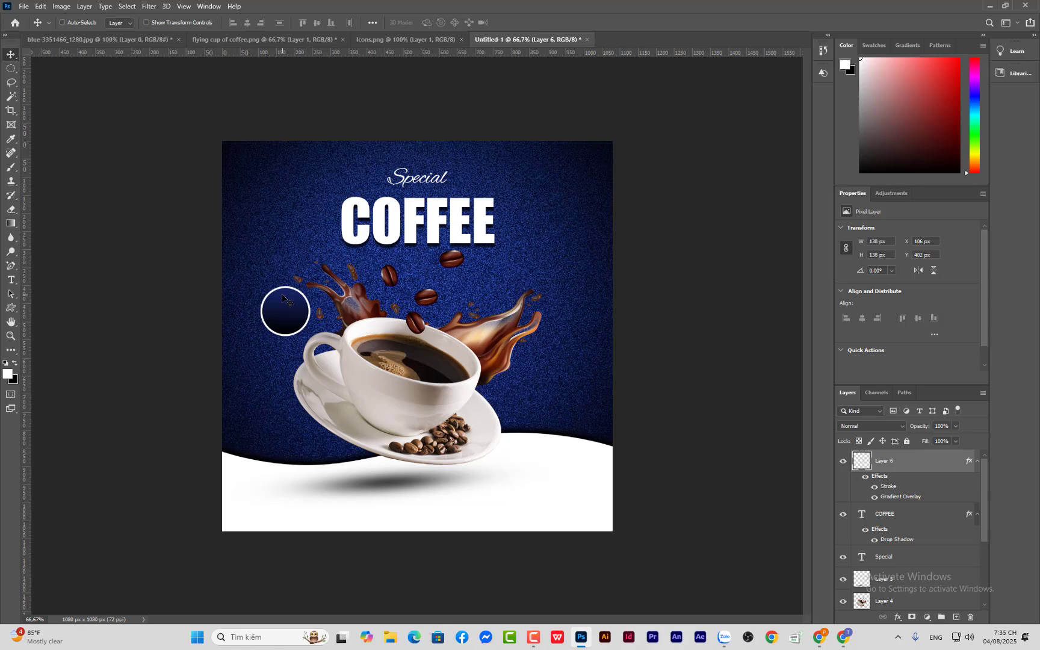
# Step: Add the white text "E10" inside the gradient circle in the Alex Brush font at 15 pt
pyautogui.scroll(2, 283, 298)
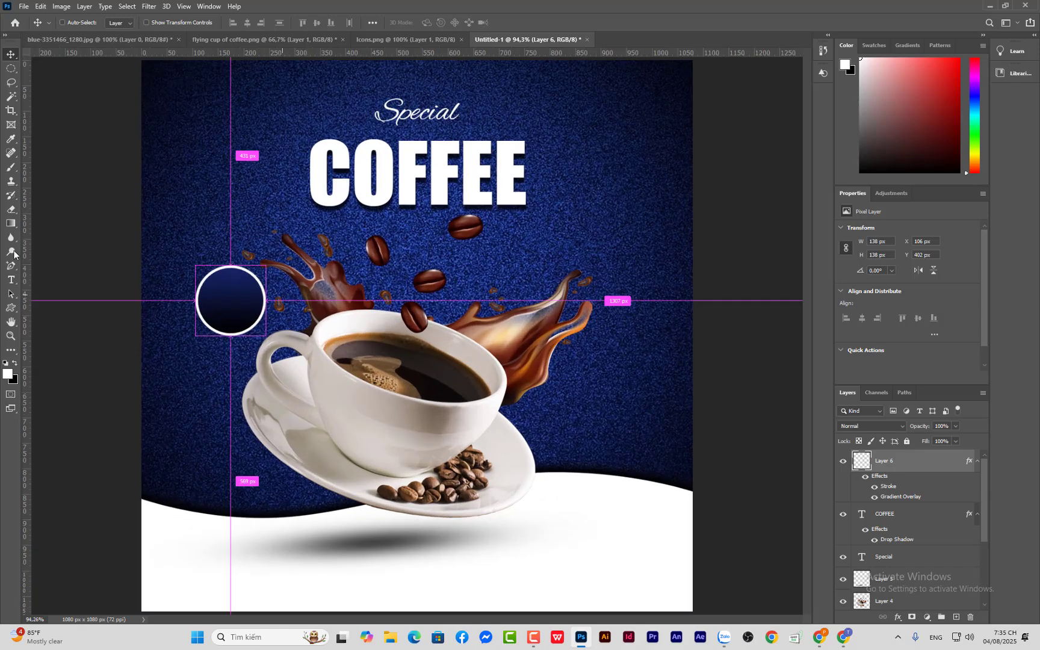
pyautogui.click(11, 280)
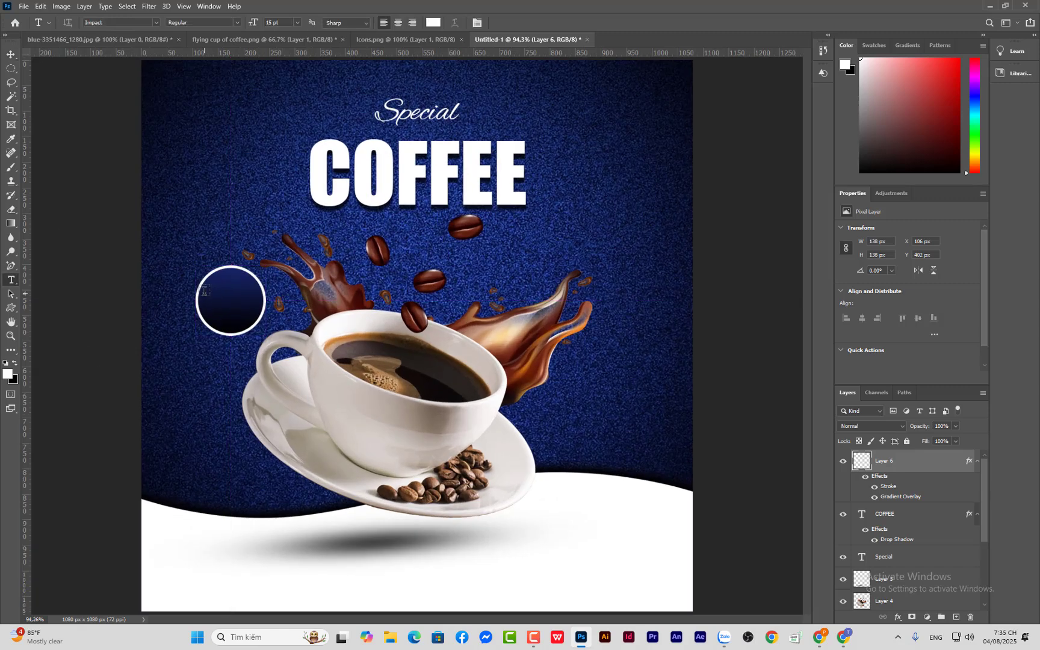
pyautogui.click(236, 296)
pyautogui.moveTo(277, 295); pyautogui.dragTo(185, 300)
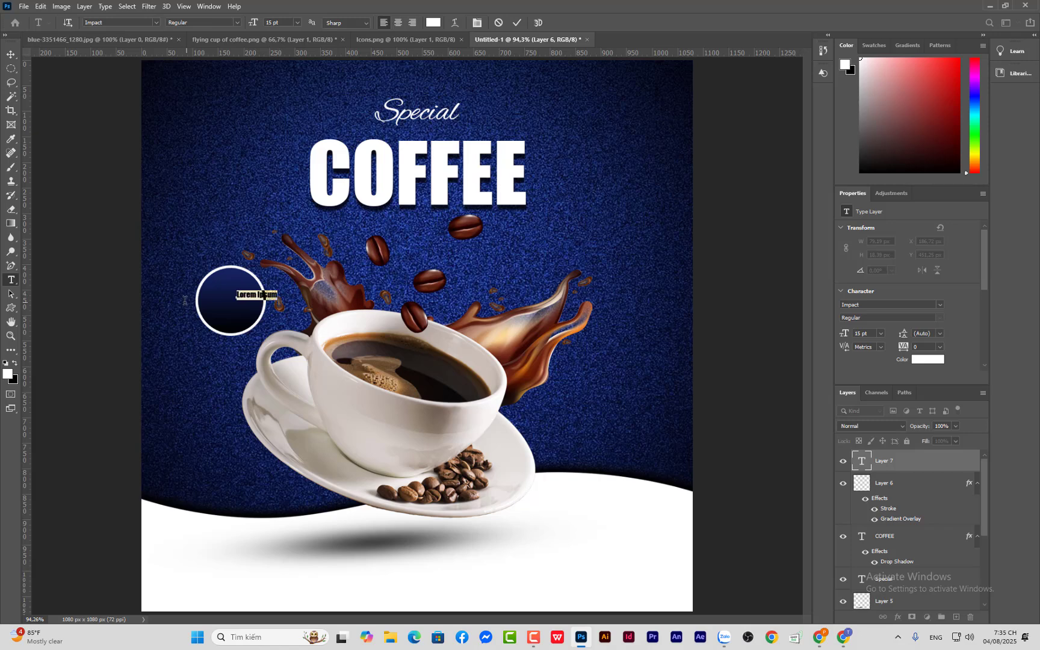
pyautogui.press('BackSpace')
pyautogui.moveTo(252, 297); pyautogui.dragTo(191, 293)
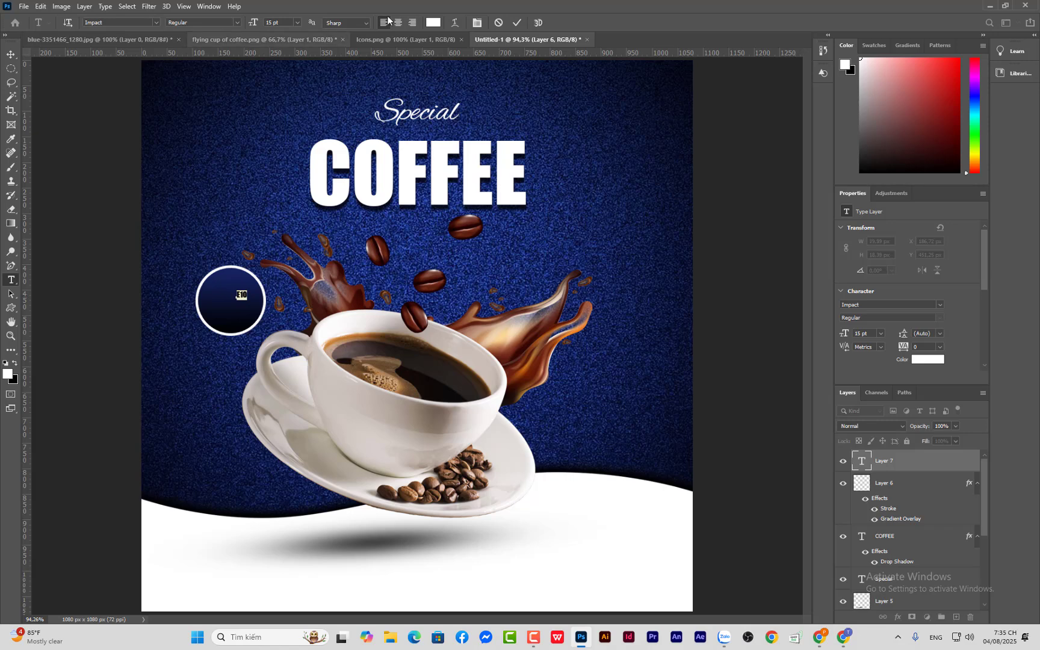
pyautogui.click(940, 308)
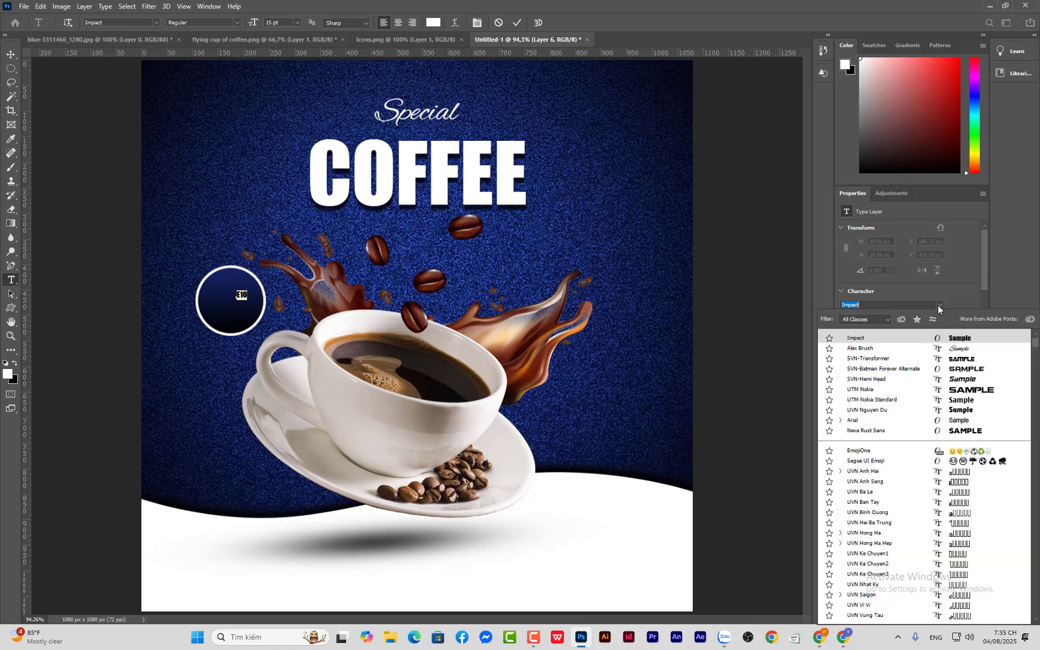
pyautogui.click(953, 348)
pyautogui.click(11, 55)
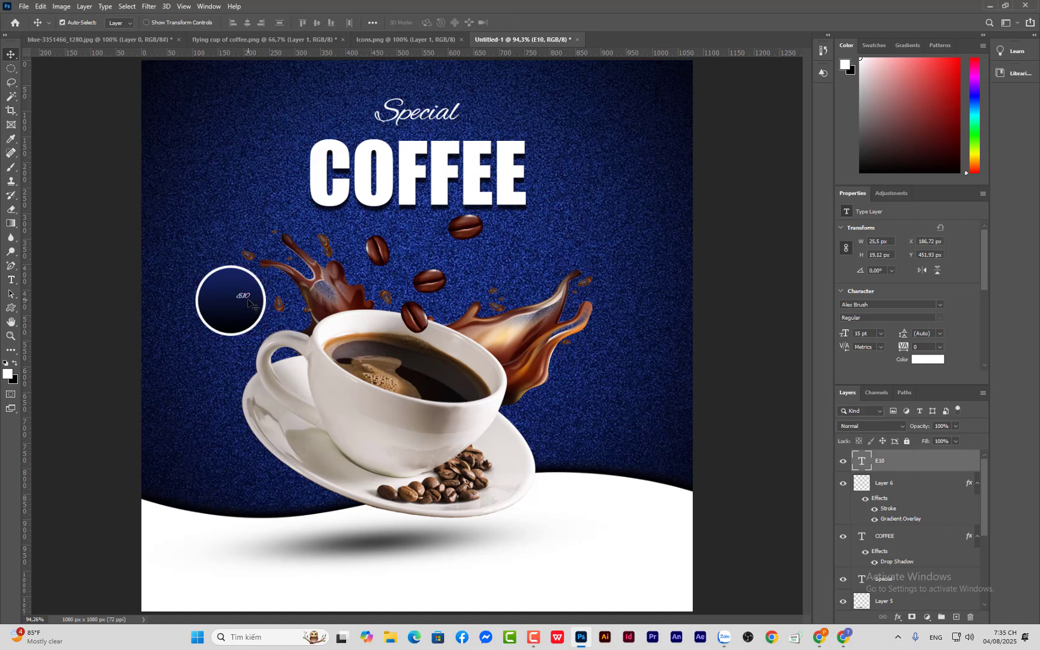
# Step: Scale the "E10" text to about 266% and centre it in the upper half of the circle
pyautogui.hotkey('ctrl', 't')
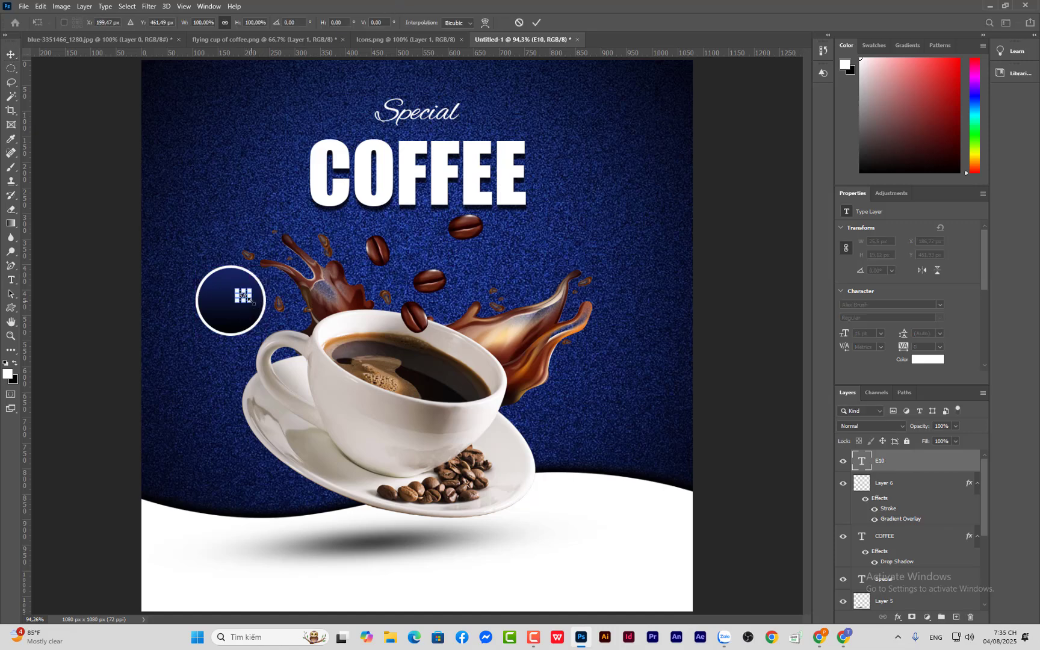
pyautogui.moveTo(250, 301); pyautogui.dragTo(276, 321)
pyautogui.moveTo(262, 307); pyautogui.dragTo(234, 295)
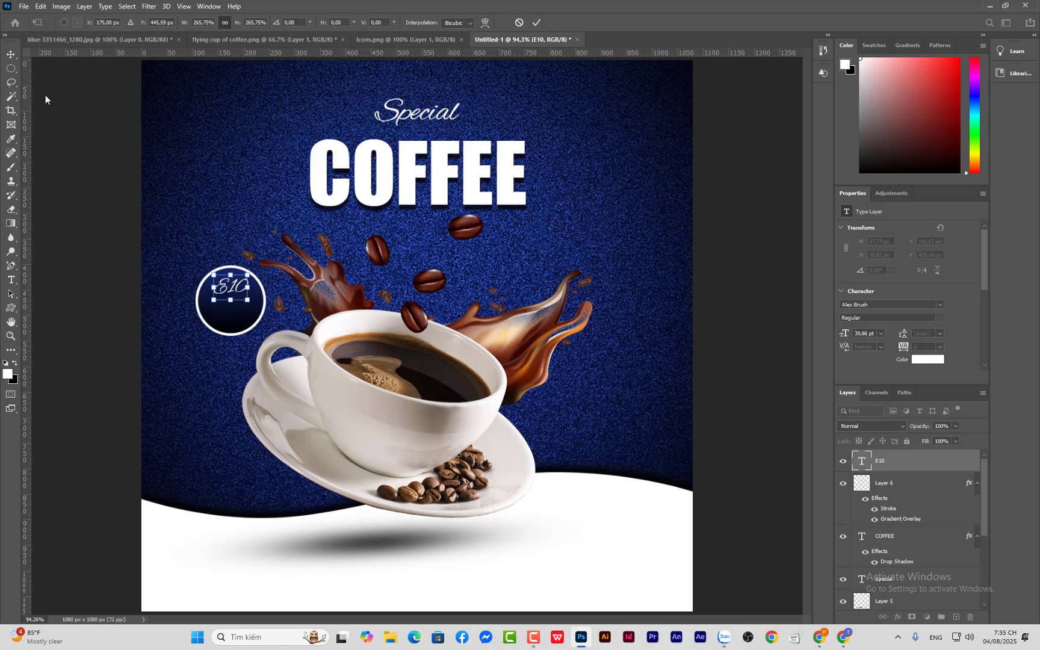
pyautogui.click(14, 55)
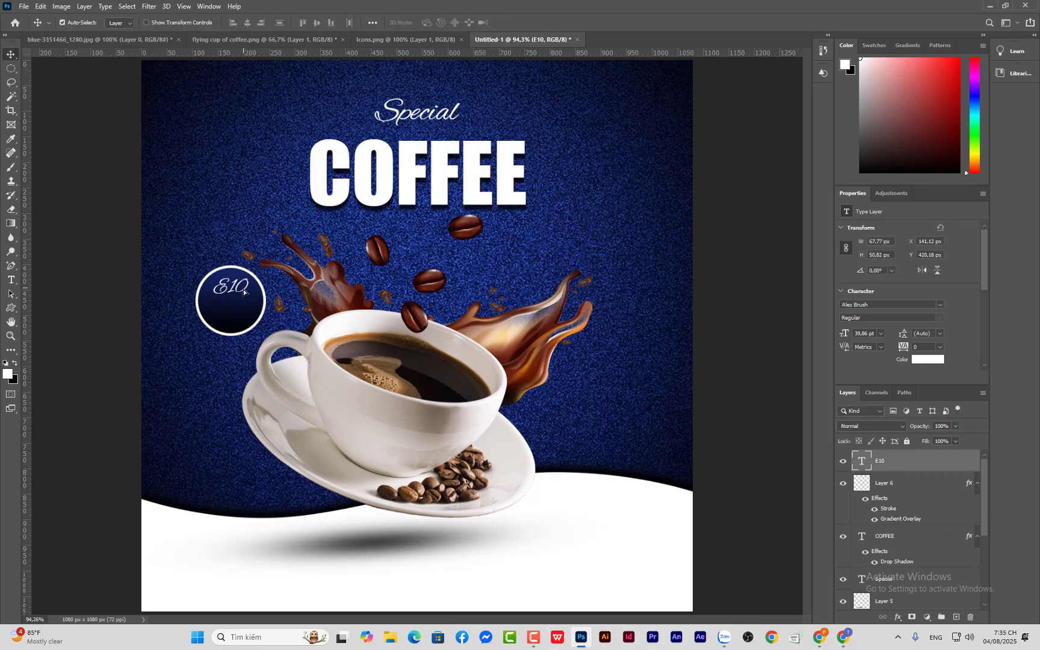
pyautogui.moveTo(243, 290); pyautogui.dragTo(242, 298)
pyautogui.press('Up')
pyautogui.press('Up')
pyautogui.press('Up')
pyautogui.press('Up')
pyautogui.press('Down')
# Step: Duplicate the "E10" text layer and move the copy straight down into the circle's lower half
pyautogui.hotkey('ctrl', 'j')
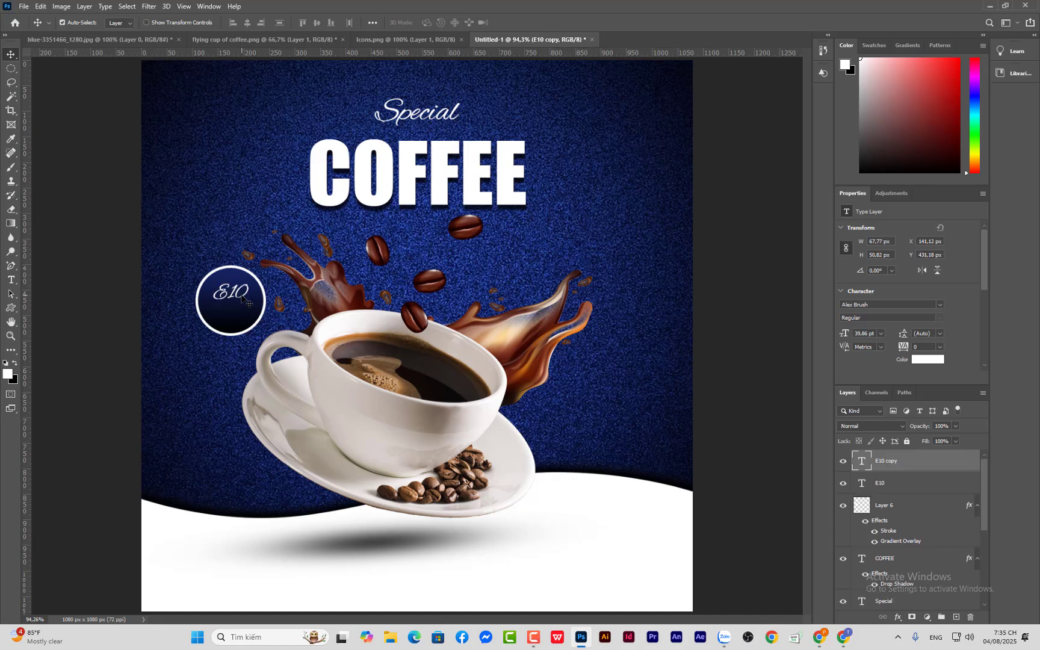
pyautogui.press('Down')
pyautogui.press('Down')
pyautogui.press('Down')
pyautogui.press('Down')
pyautogui.press('Down')
pyautogui.press('Down')
pyautogui.press('Down')
pyautogui.press('Down')
pyautogui.press('Down')
pyautogui.press('Down')
pyautogui.press('Down')
pyautogui.press('Down')
pyautogui.press('Down')
pyautogui.press('Down')
pyautogui.press('Down')
pyautogui.press('Down')
pyautogui.press('Down')
pyautogui.press('Down')
pyautogui.press('Down')
pyautogui.press('Down')
# Step: Replace the wording of the duplicated text in the circle with "Only"
pyautogui.click(253, 315)
pyautogui.doubleClick(227, 307)
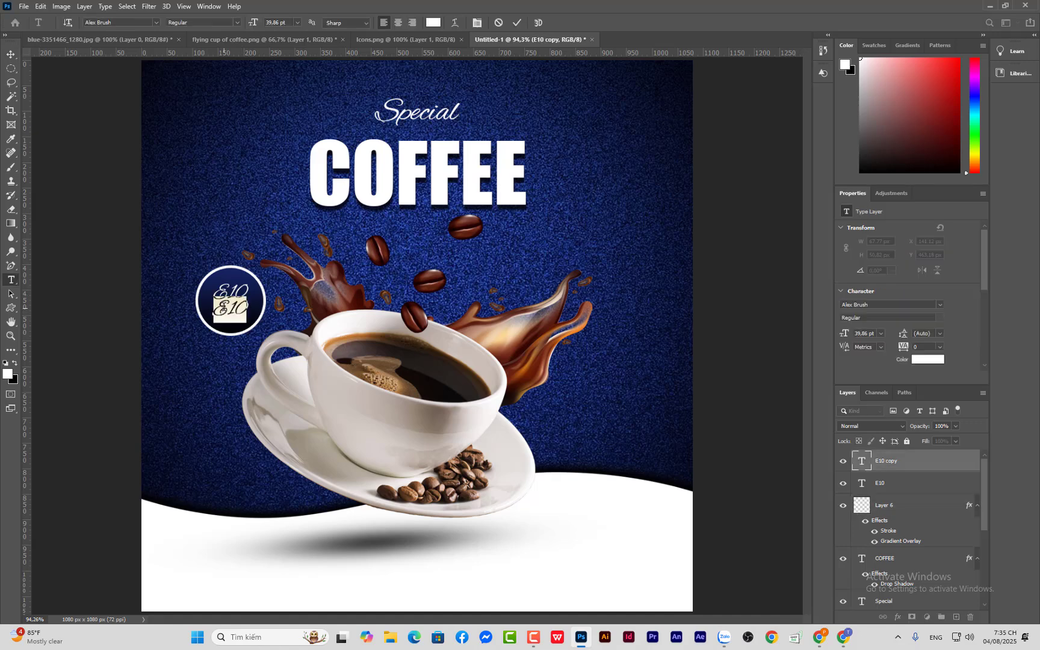
pyautogui.press('BackSpace')
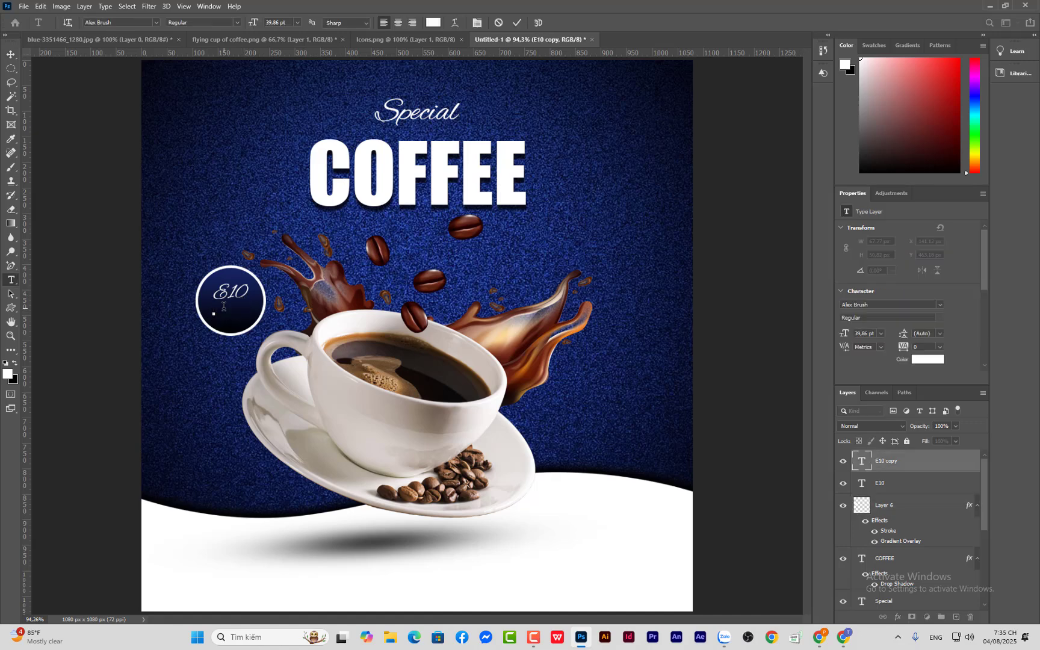
pyautogui.write('L')
pyautogui.write('nly')
pyautogui.click(16, 52)
# Step: Scale the "Only" text down to about 28.84 pt and centre it beneath "E10" in the circle
pyautogui.hotkey('ctrl', 't')
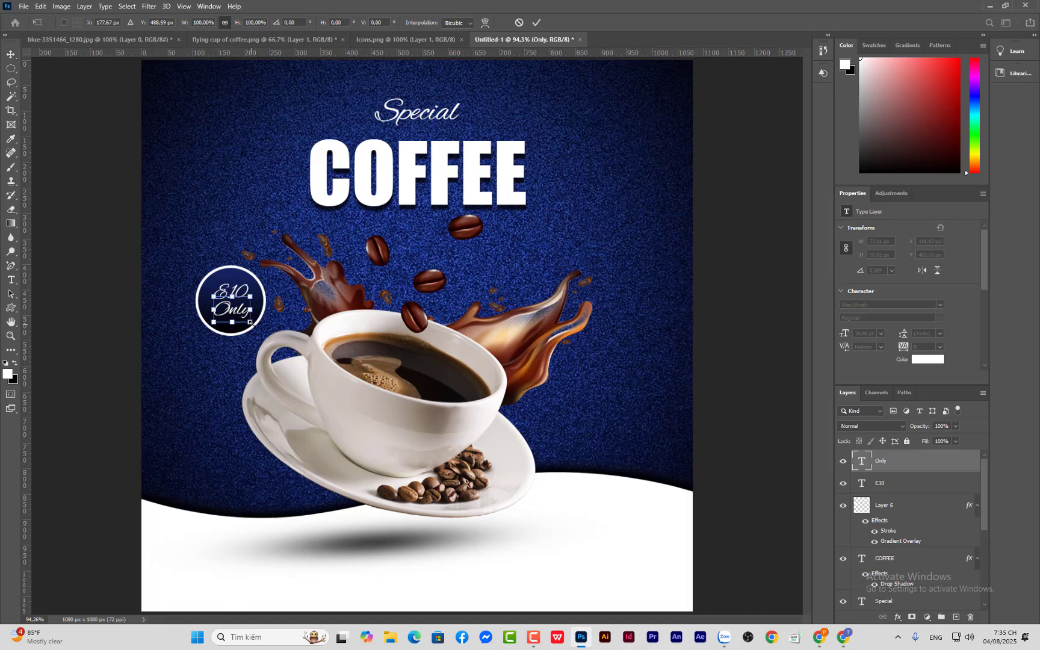
pyautogui.moveTo(250, 319); pyautogui.dragTo(237, 321)
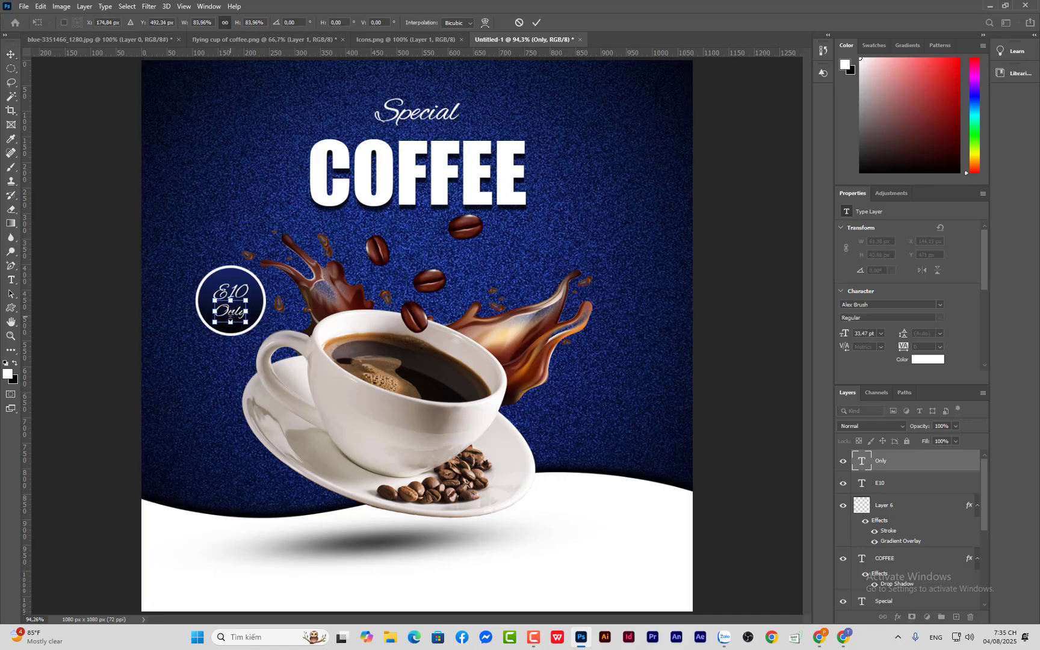
pyautogui.moveTo(249, 324); pyautogui.dragTo(237, 312)
pyautogui.click(10, 55)
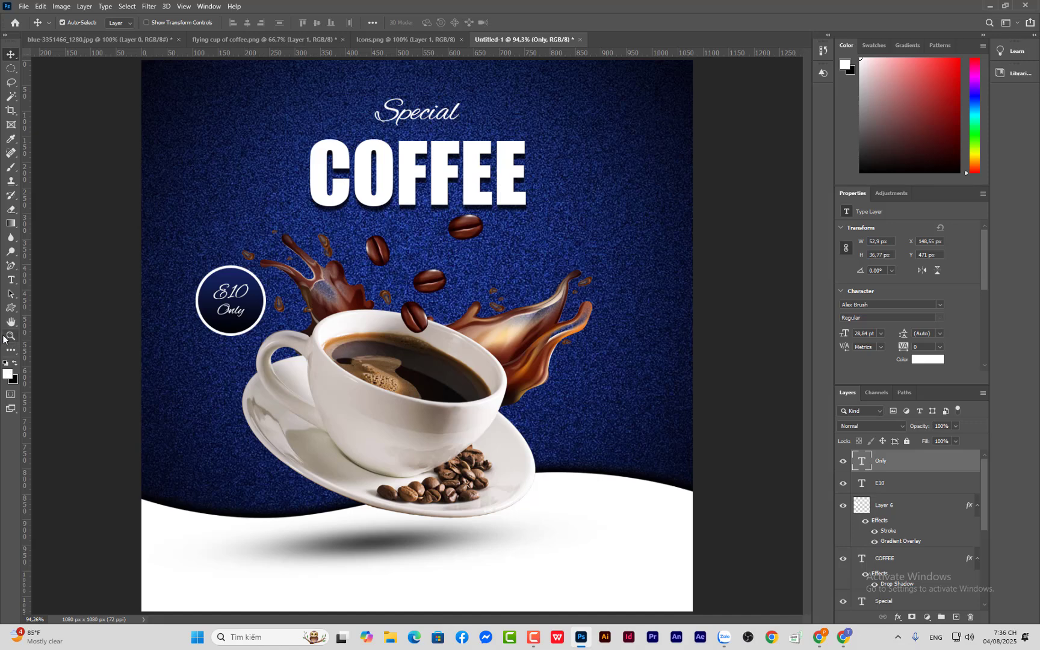
# Step: Draw a black rounded rectangle about 155 × 36 px with 18 px corners and place it near the canvas's lower-right corner
pyautogui.click(11, 308)
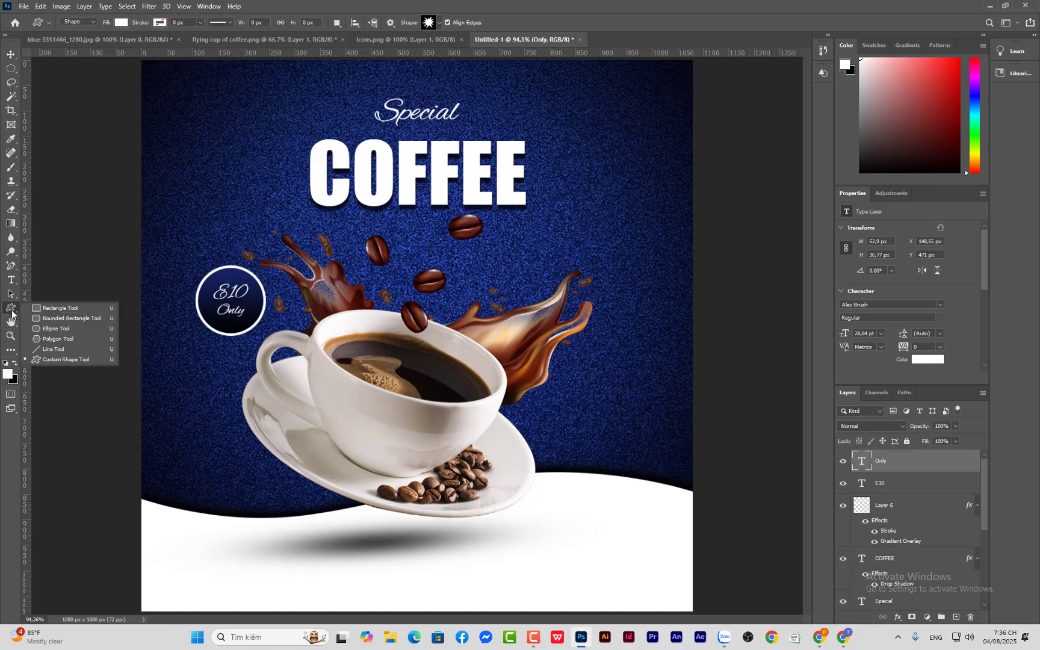
pyautogui.click(77, 319)
pyautogui.moveTo(555, 556); pyautogui.dragTo(634, 573)
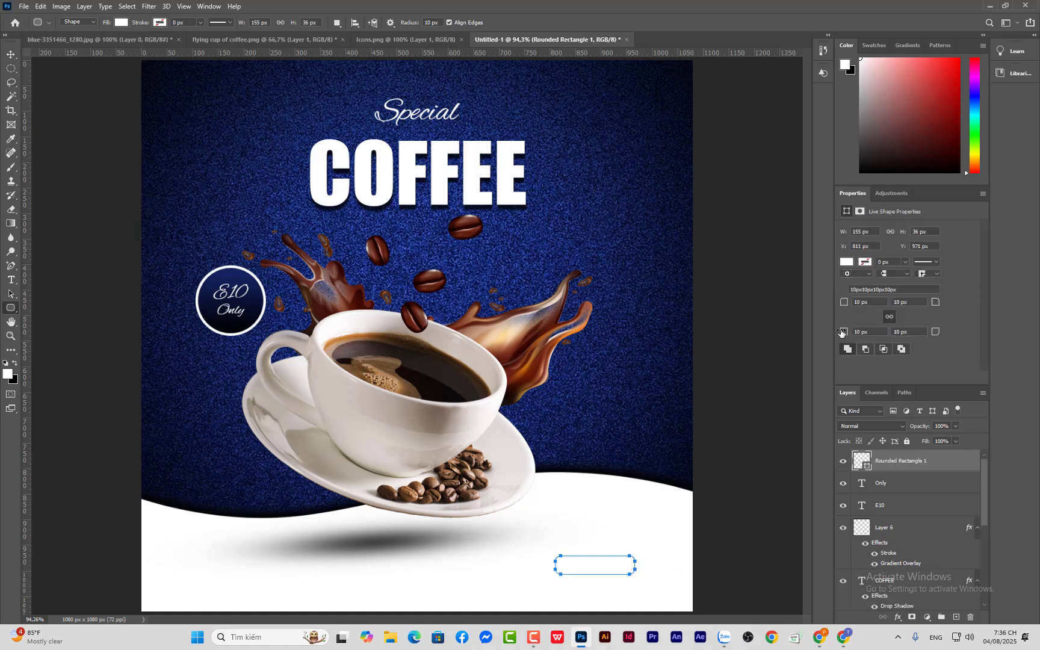
pyautogui.moveTo(843, 332); pyautogui.dragTo(912, 335)
pyautogui.click(15, 364)
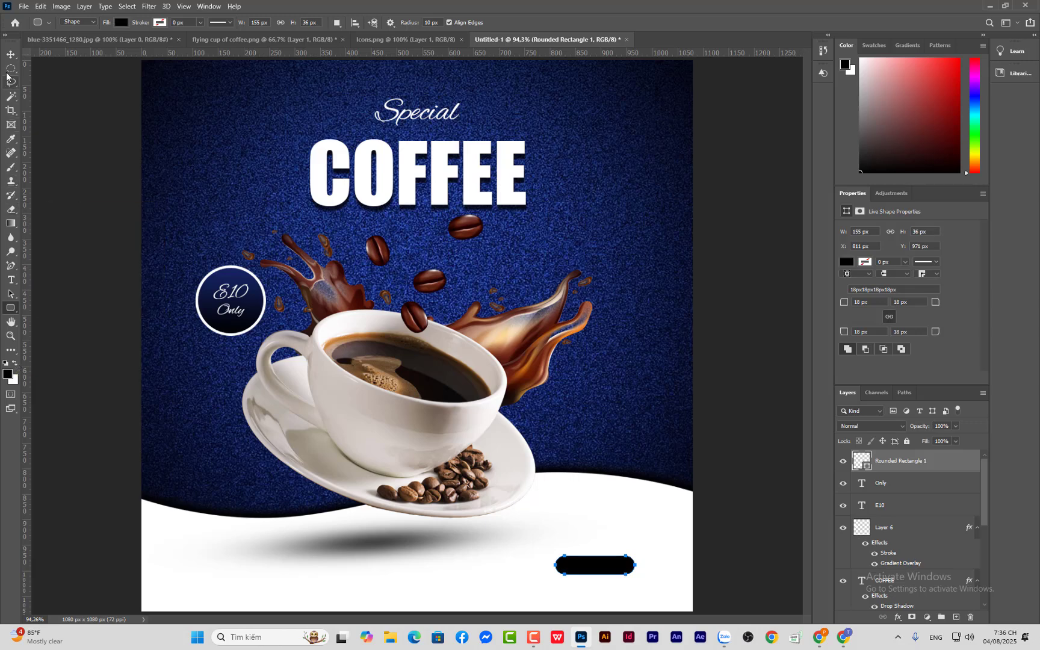
pyautogui.click(10, 54)
pyautogui.moveTo(612, 566); pyautogui.dragTo(645, 582)
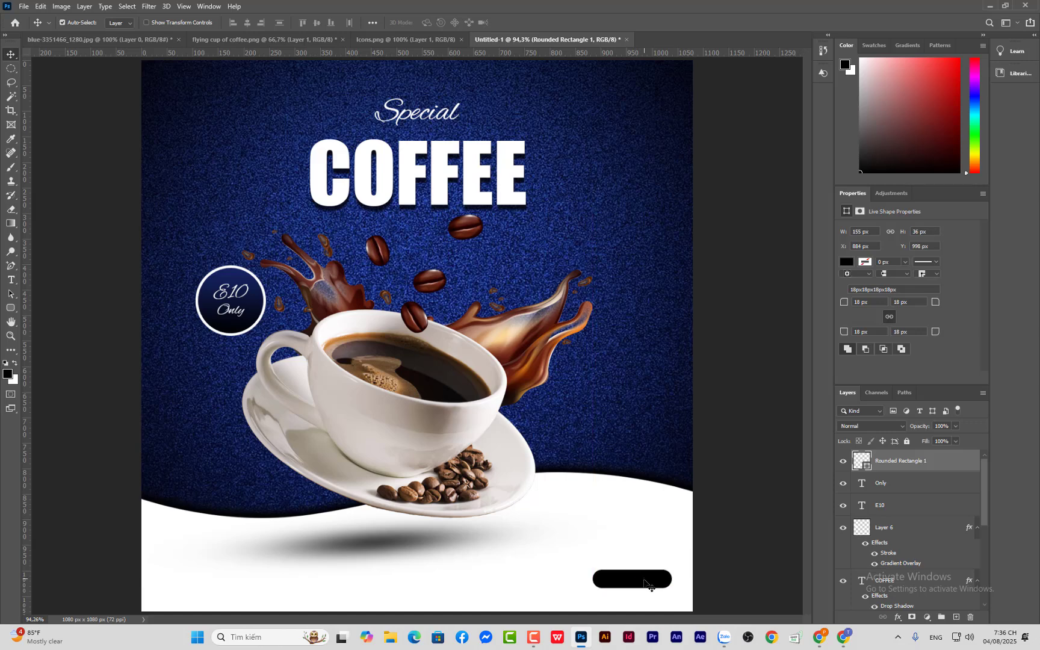
# Step: Apply a reversed linear black-to-dark-blue Gradient Overlay at 90° to the rounded rectangle
pyautogui.click(898, 616)
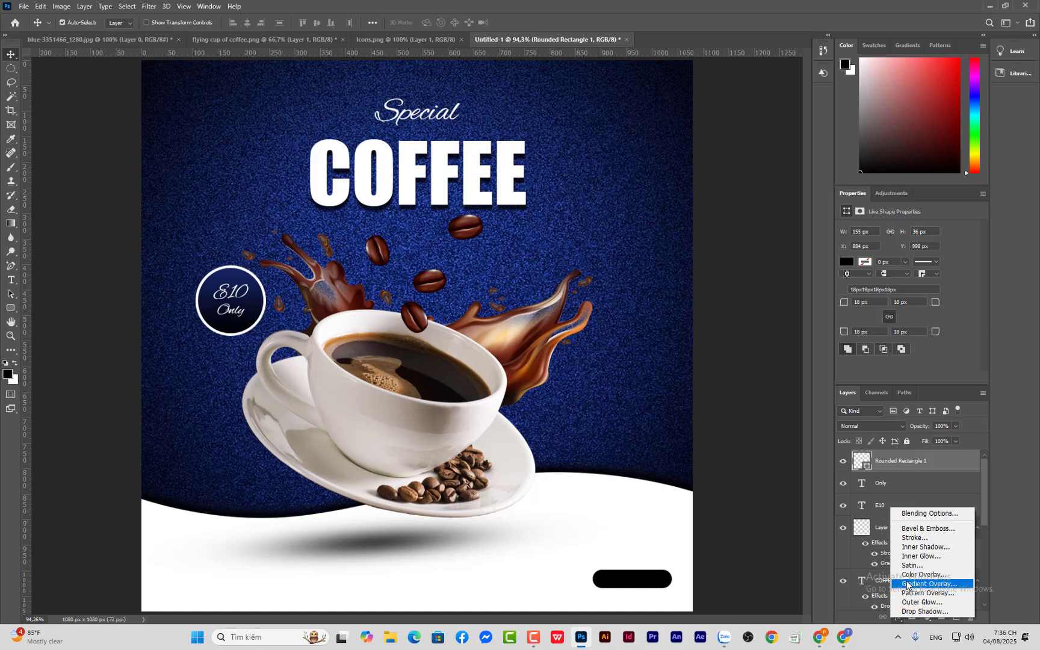
pyautogui.click(907, 584)
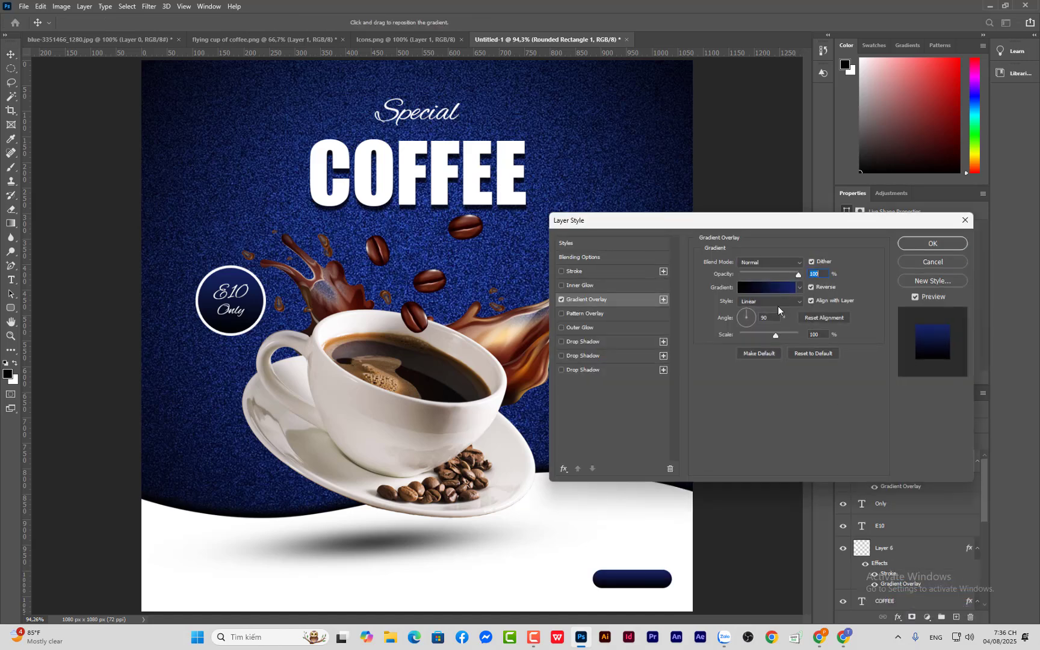
pyautogui.click(961, 246)
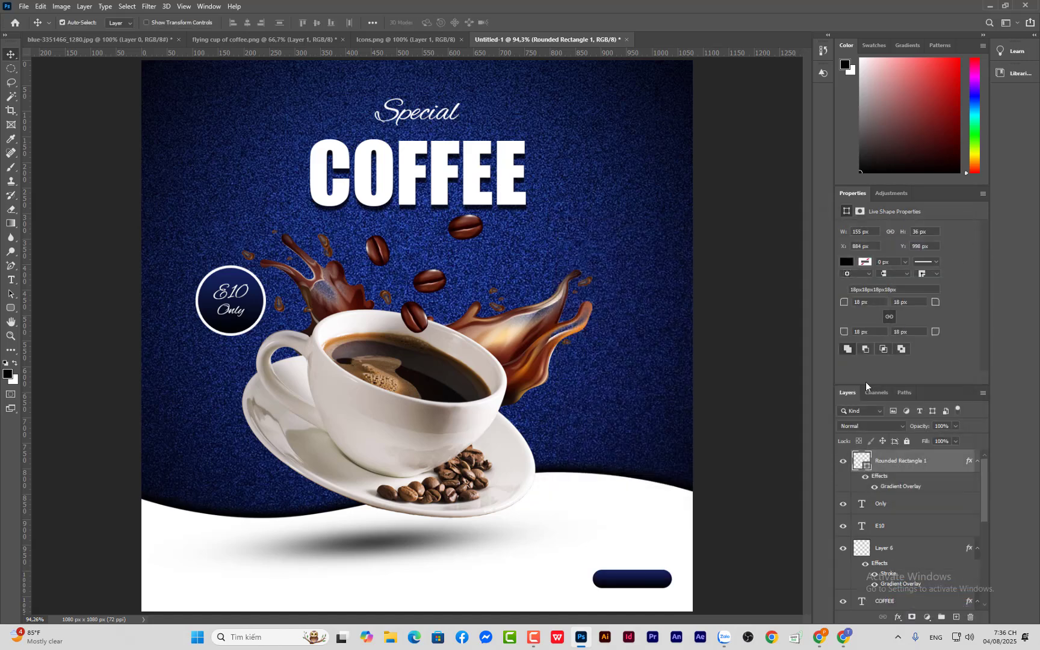
# Step: Add the black text "ORDER NOW" above the rounded rectangle in Nexa Rust Sans Black at 15 pt
pyautogui.click(11, 280)
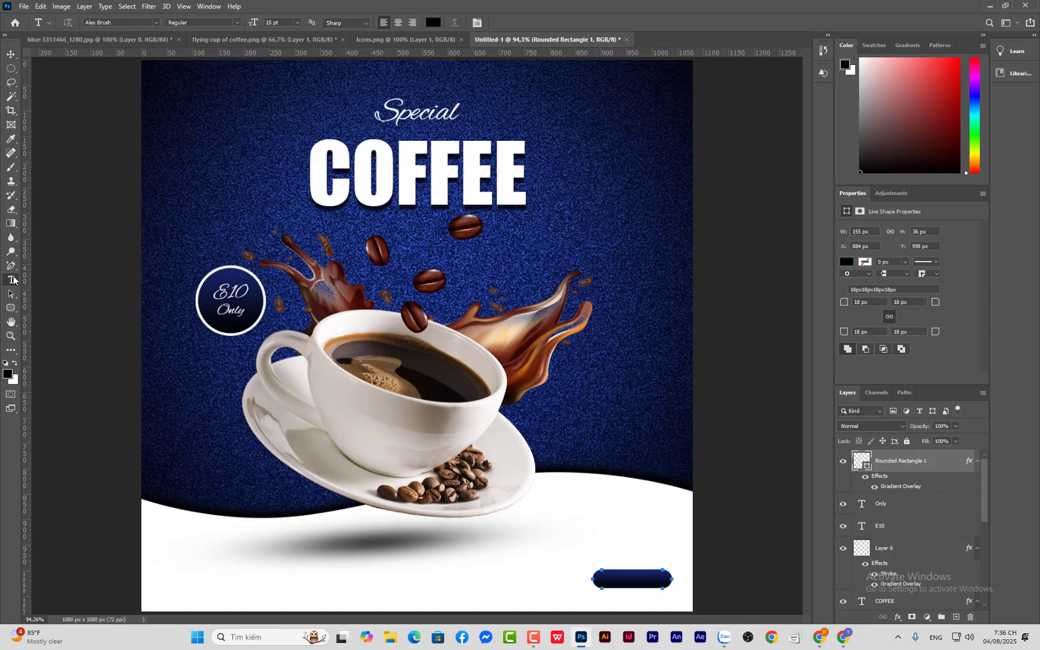
pyautogui.click(601, 551)
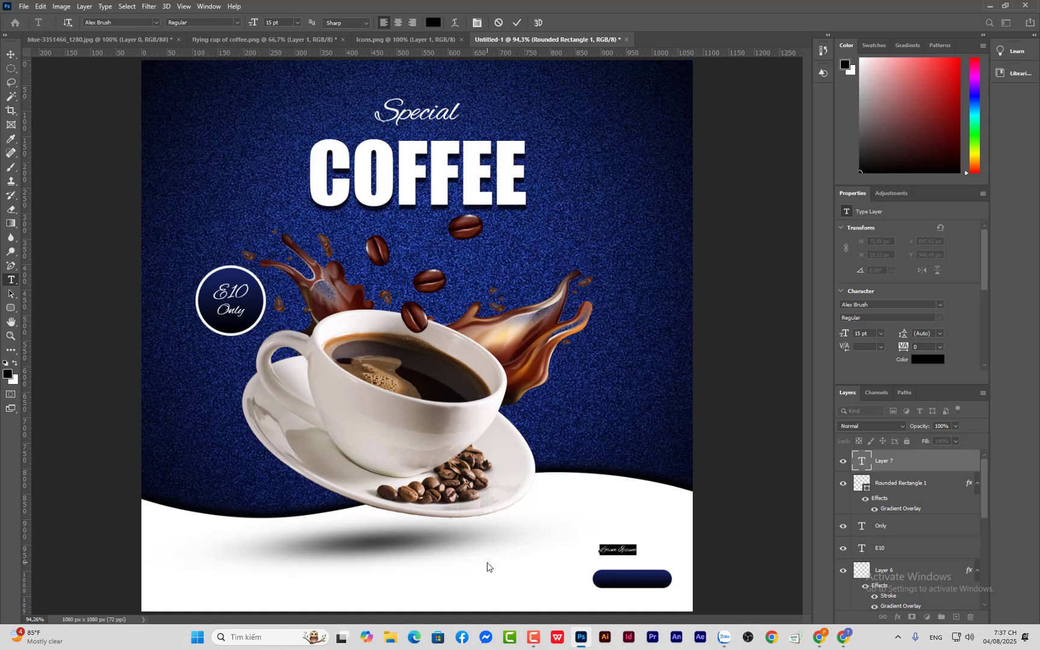
pyautogui.press('BackSpace')
pyautogui.write('ORDER')
pyautogui.moveTo(634, 551); pyautogui.dragTo(565, 556)
pyautogui.click(940, 304)
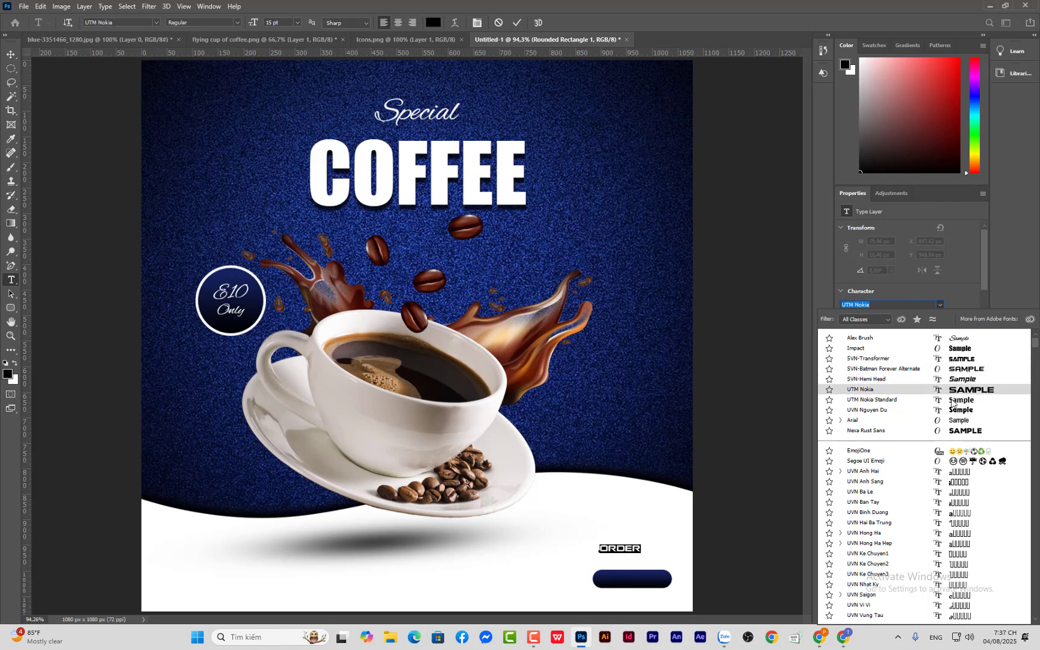
pyautogui.click(964, 430)
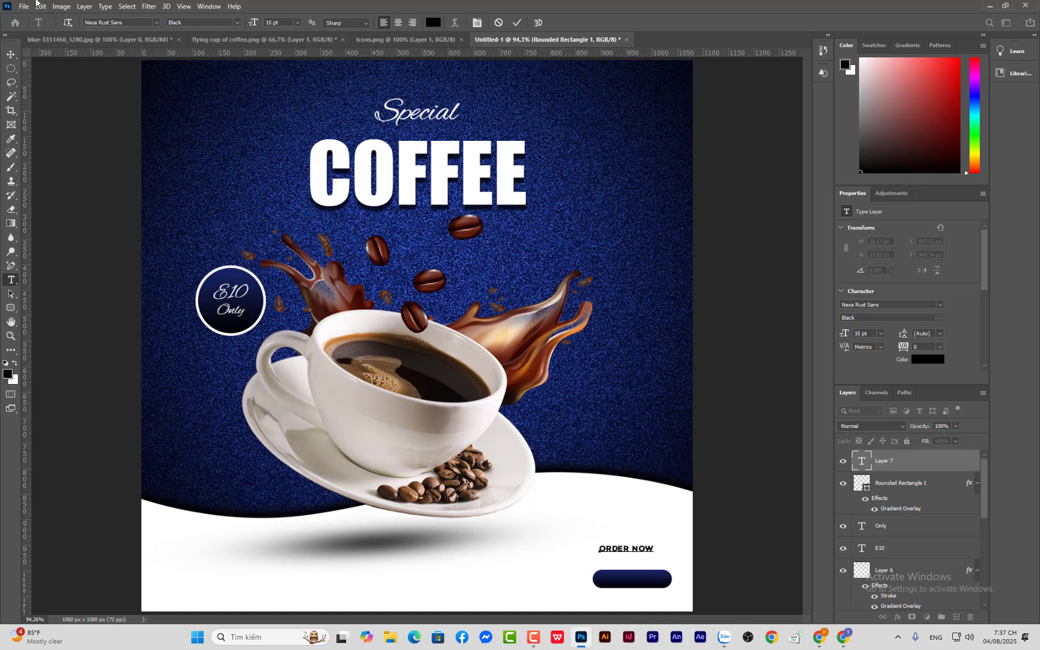
pyautogui.click(9, 54)
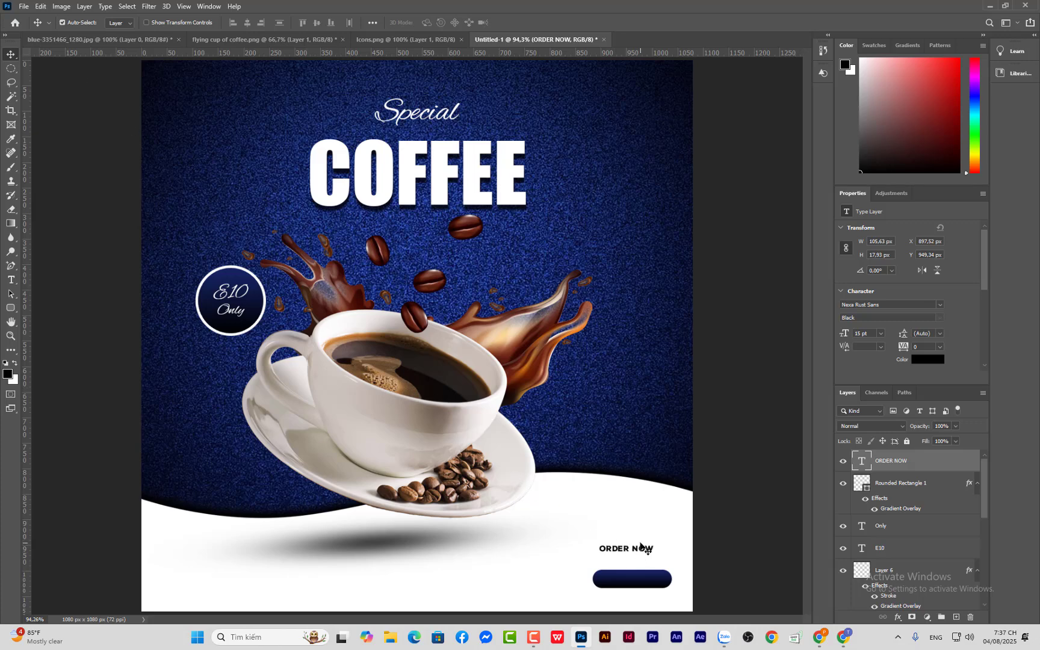
# Step: Move the "ORDER NOW" text layer onto the centre of the rounded rectangle
pyautogui.moveTo(641, 549); pyautogui.dragTo(643, 545)
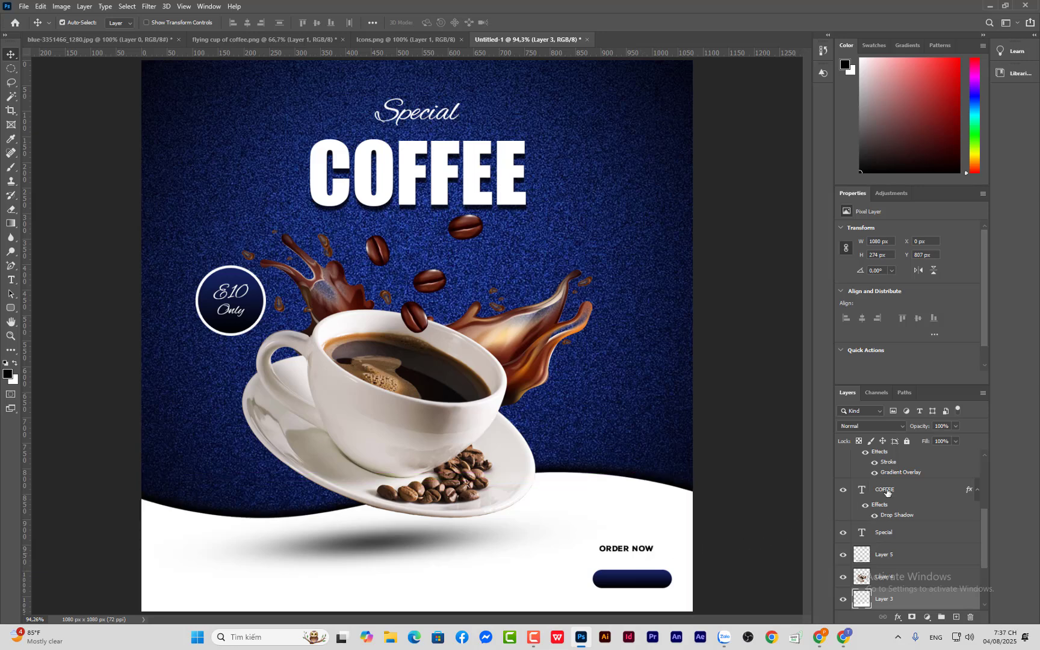
pyautogui.scroll(5, 887, 464)
pyautogui.click(890, 461)
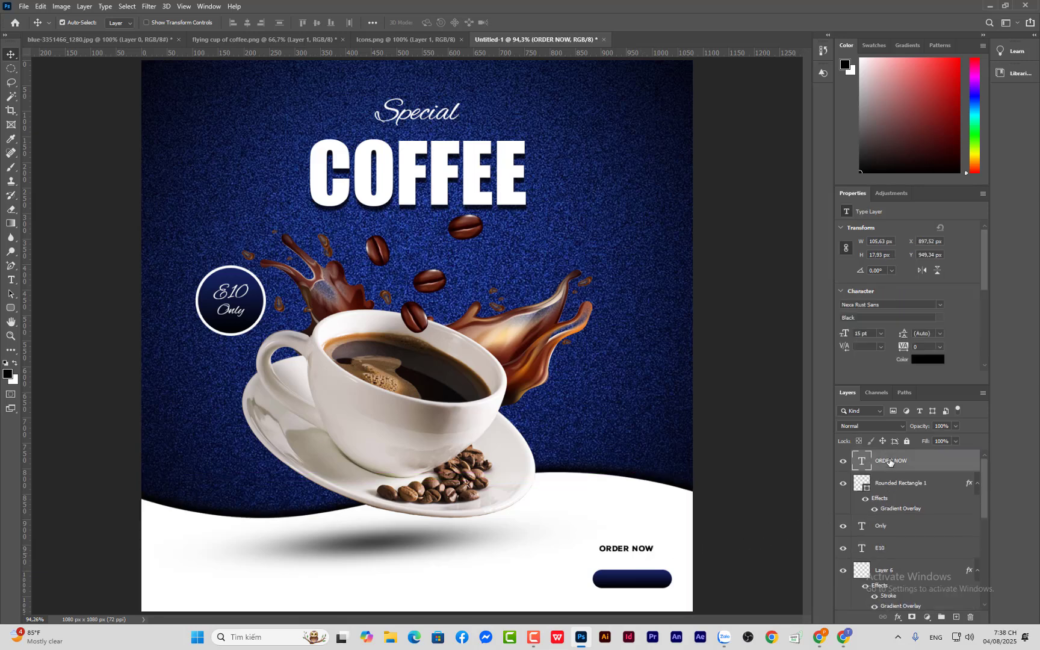
pyautogui.hotkey('ctrl', 't')
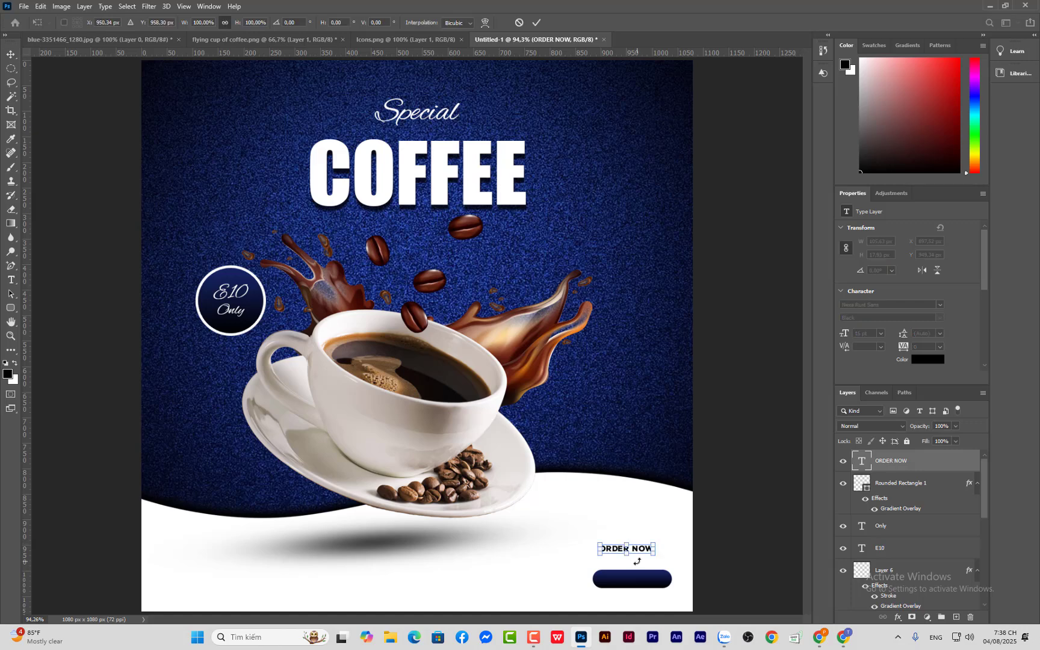
pyautogui.moveTo(632, 551); pyautogui.dragTo(637, 581)
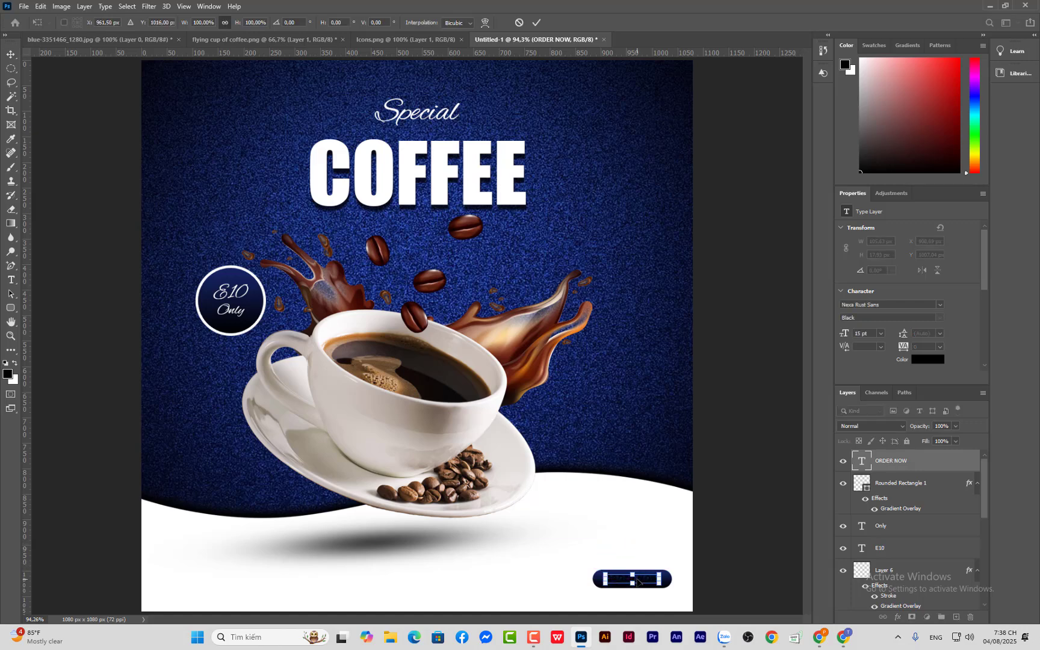
pyautogui.press('Return')
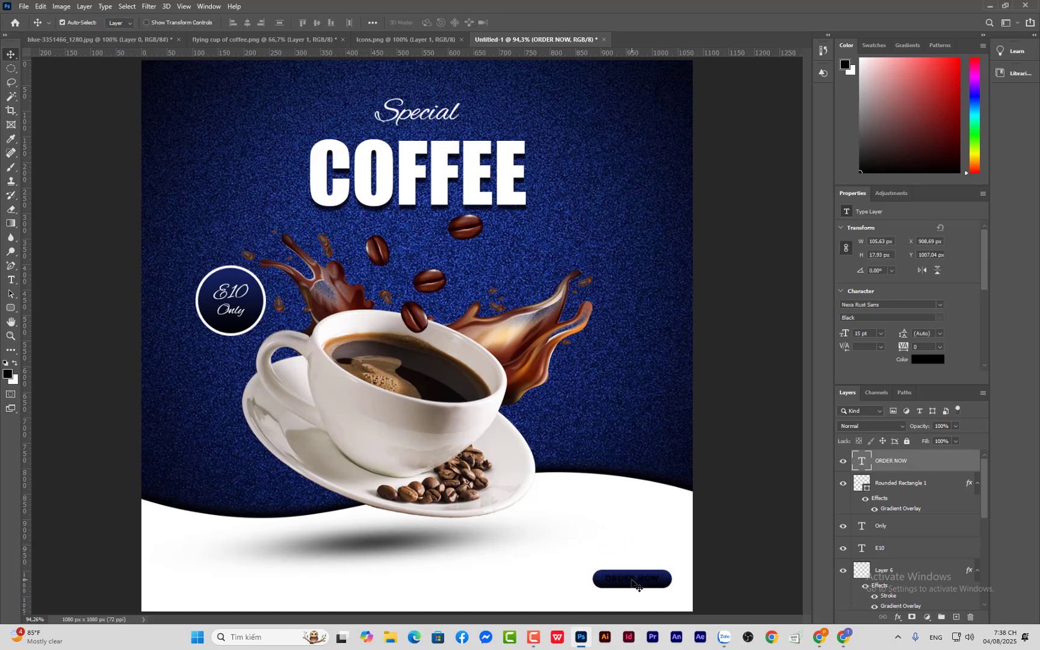
# Step: Change the "ORDER NOW" text colour to white and nudge it slightly down within the button
pyautogui.doubleClick(635, 579)
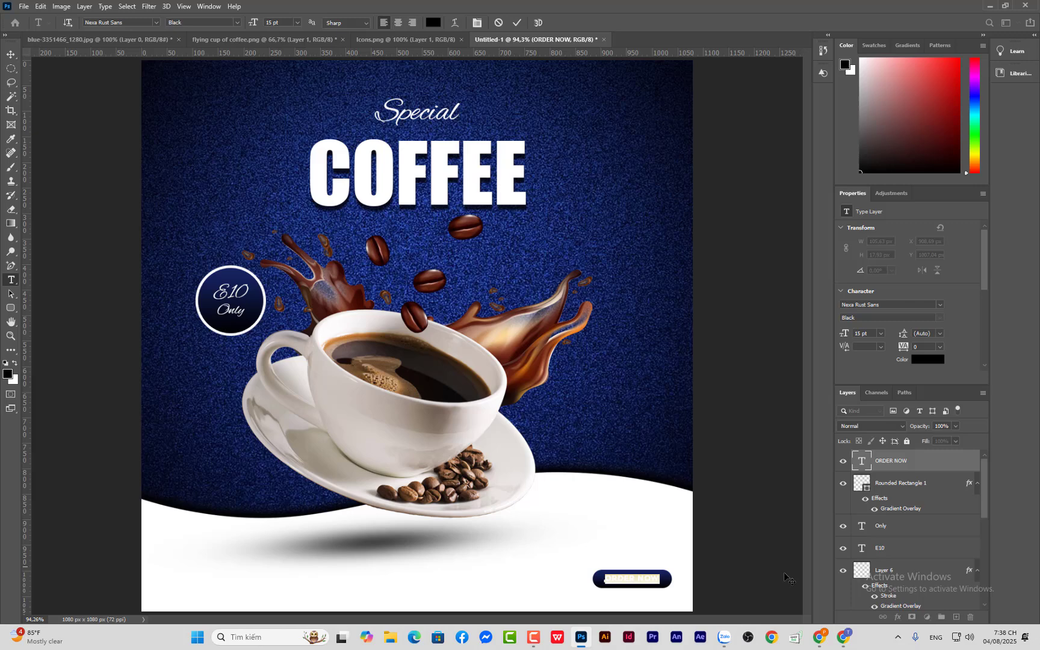
pyautogui.click(15, 362)
pyautogui.click(11, 54)
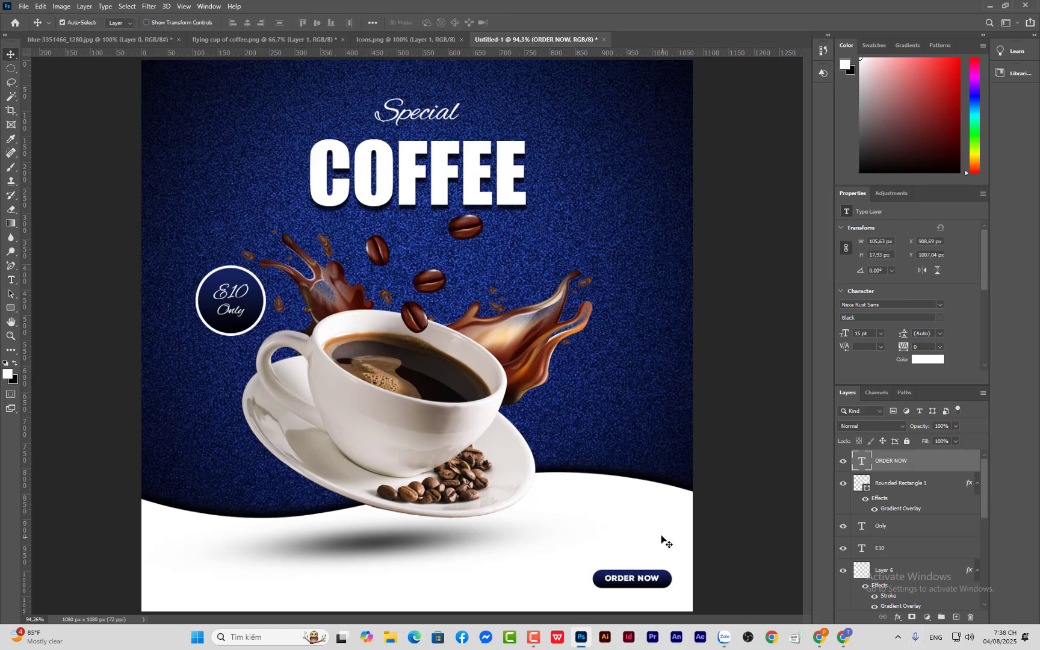
pyautogui.press('Down')
pyautogui.press('Down')
# Step: Copy the icon row from Icons.png into the coffee design and place it beside the "Special" text, near the canvas's upper-right corner
pyautogui.click(405, 38)
pyautogui.moveTo(435, 337); pyautogui.dragTo(512, 50)
pyautogui.moveTo(587, 115); pyautogui.dragTo(587, 116)
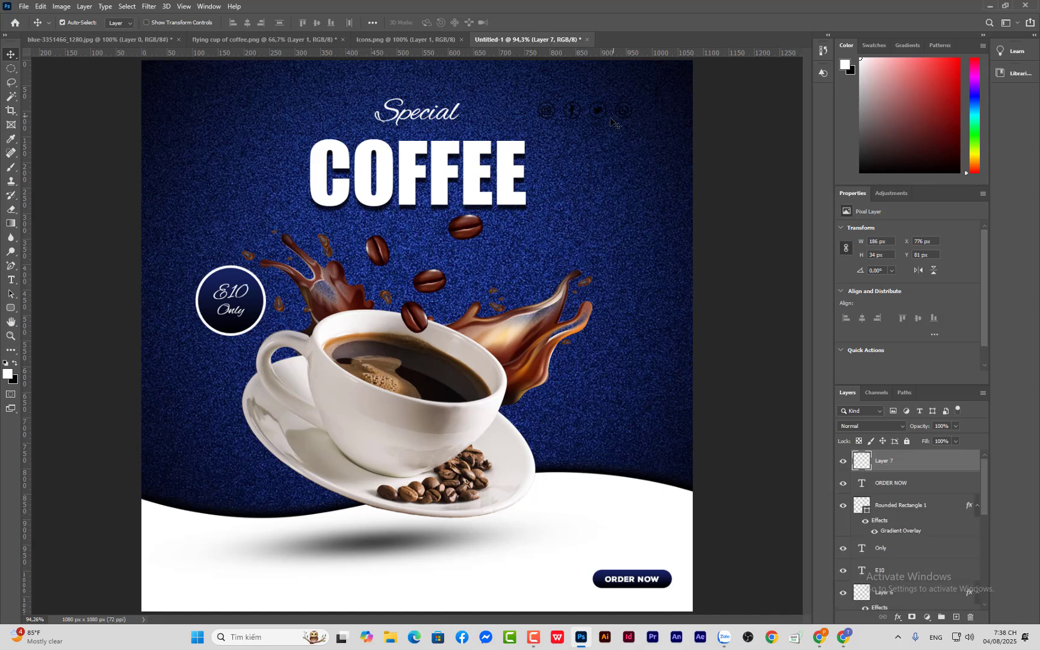
# Step: Apply a Color Overlay layer style to the icon row layer with its colour set to white
pyautogui.click(897, 617)
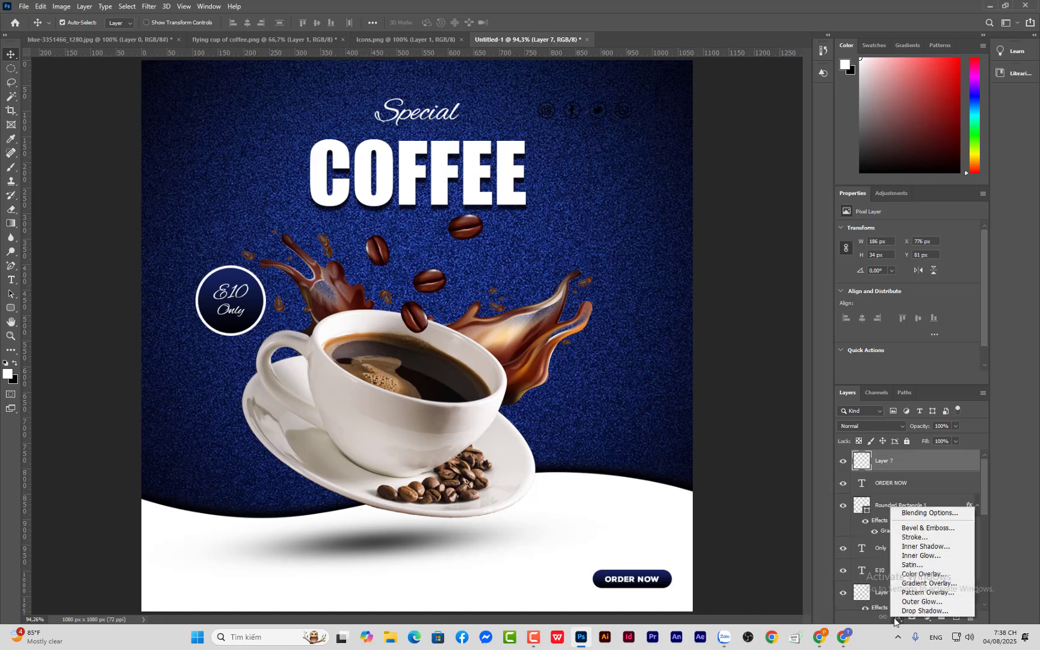
pyautogui.click(921, 575)
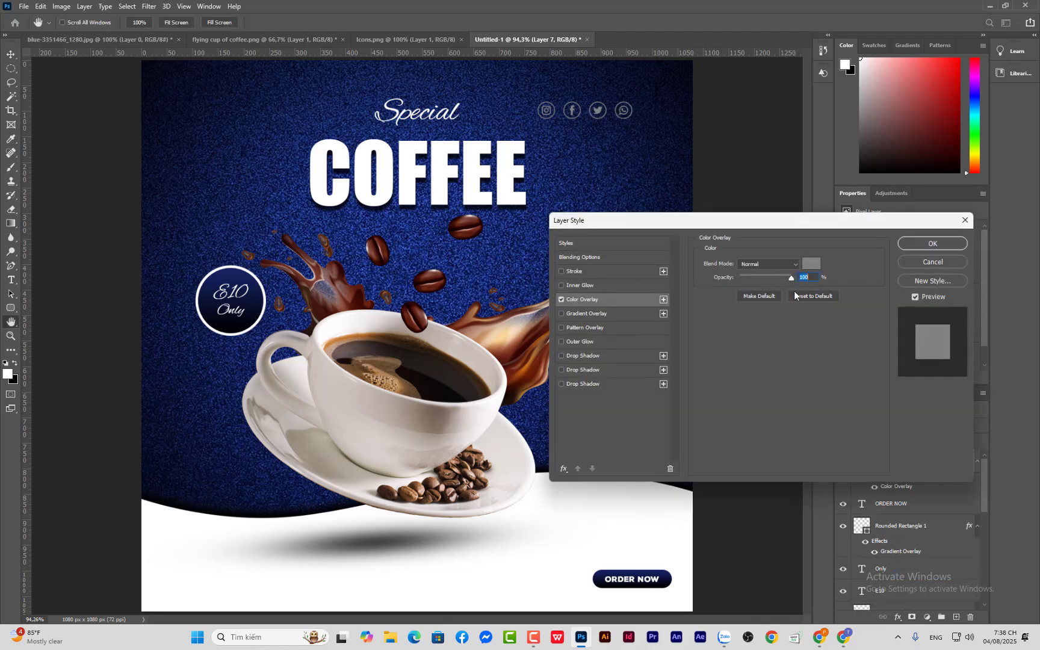
pyautogui.click(811, 263)
pyautogui.moveTo(515, 267); pyautogui.dragTo(369, 145)
pyautogui.click(641, 149)
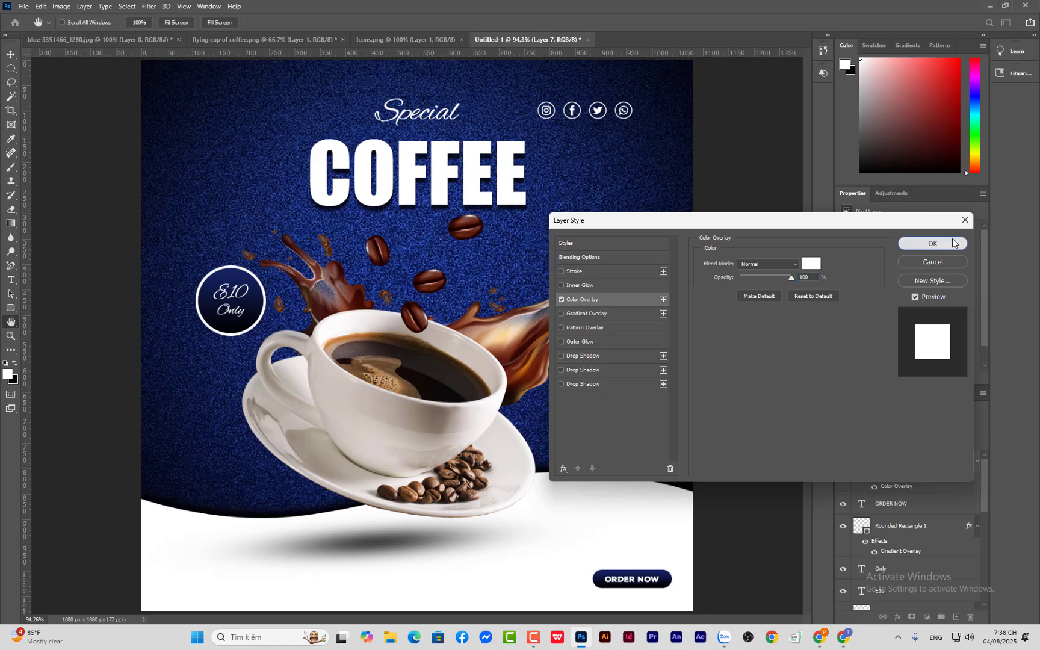
pyautogui.click(932, 243)
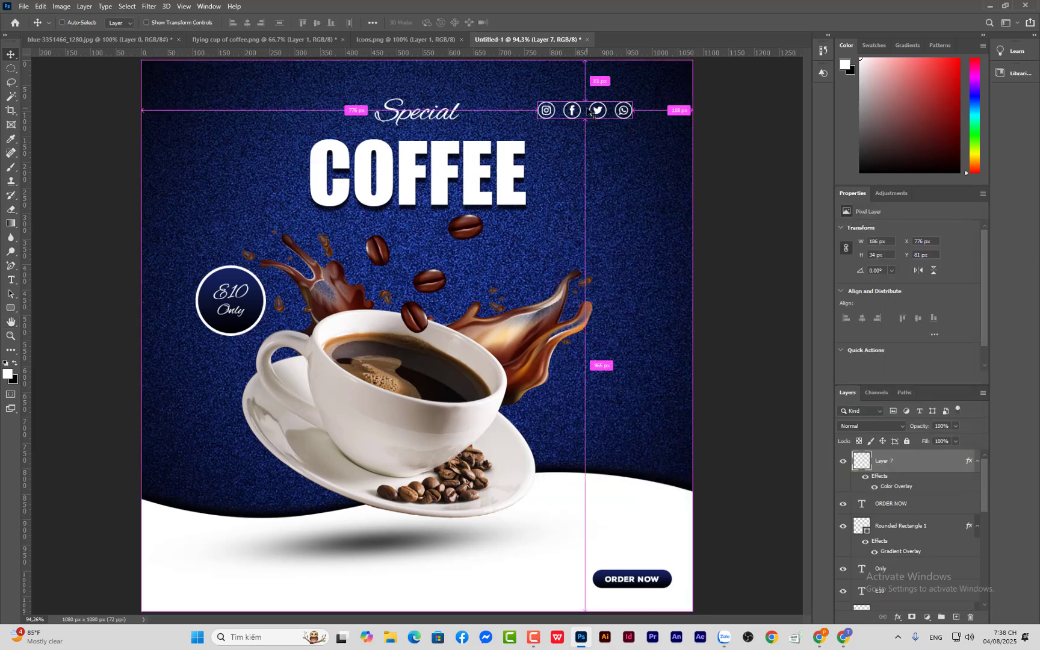
# Step: Scale the icon row to 103% and move it to the canvas's upper-right corner
pyautogui.hotkey('ctrl', 't')
pyautogui.moveTo(627, 117); pyautogui.dragTo(665, 104)
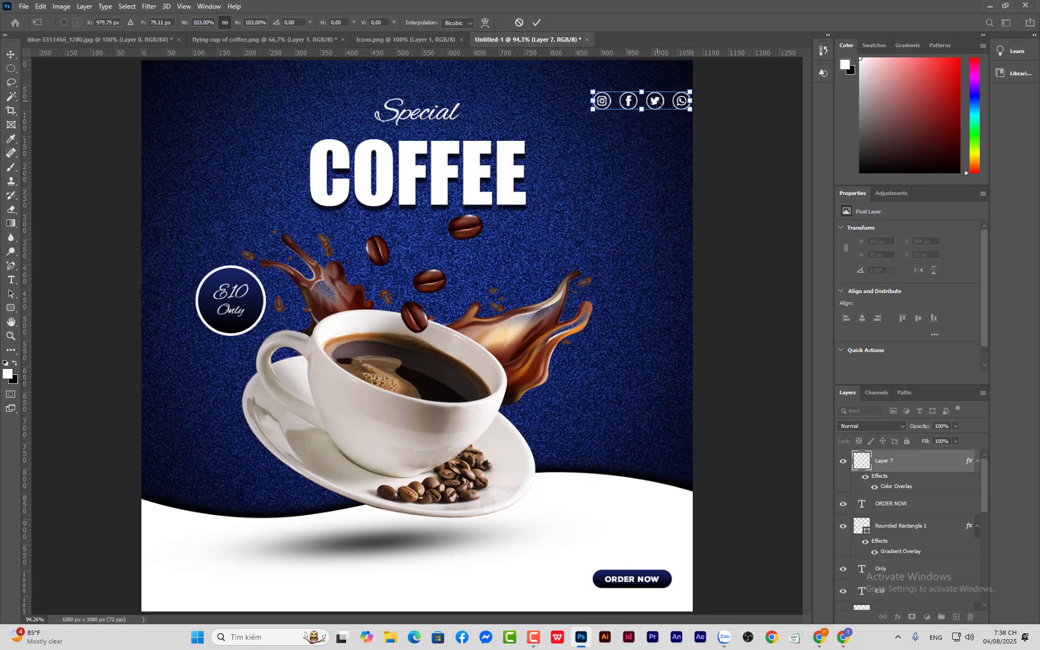
pyautogui.press('Return')
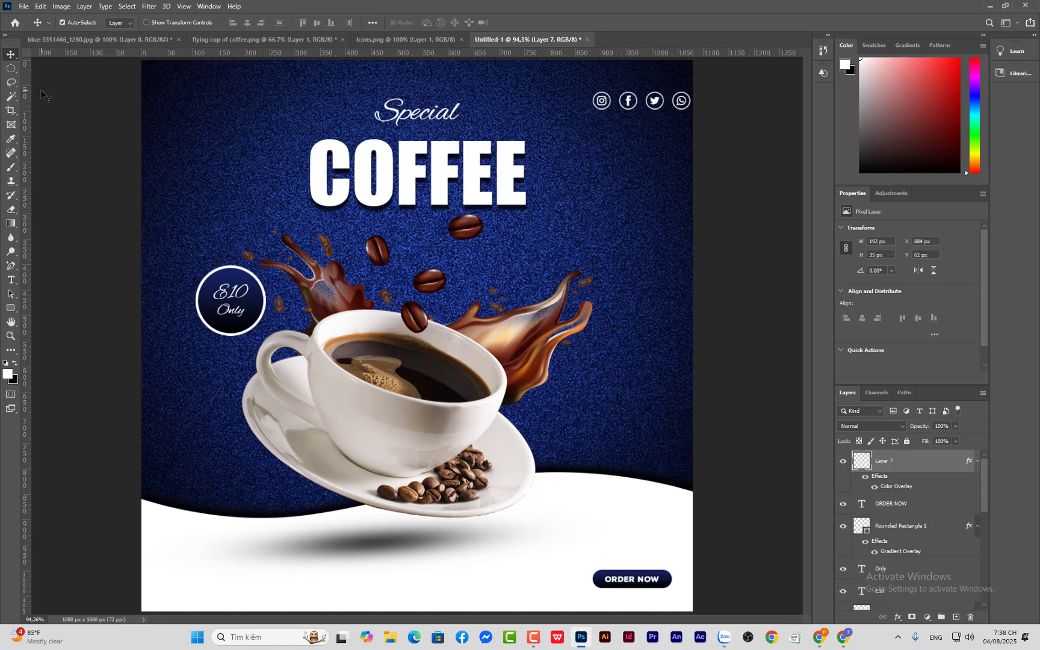
# Step: Nudge the icon row 10 px to the left and 2 px down, away from the canvas edge
pyautogui.press('Left')
pyautogui.press('Left')
pyautogui.press('Left')
pyautogui.press('Left')
pyautogui.press('Left')
pyautogui.press('Left')
pyautogui.press('Left')
pyautogui.press('Left')
pyautogui.press('Left')
pyautogui.press('Left')
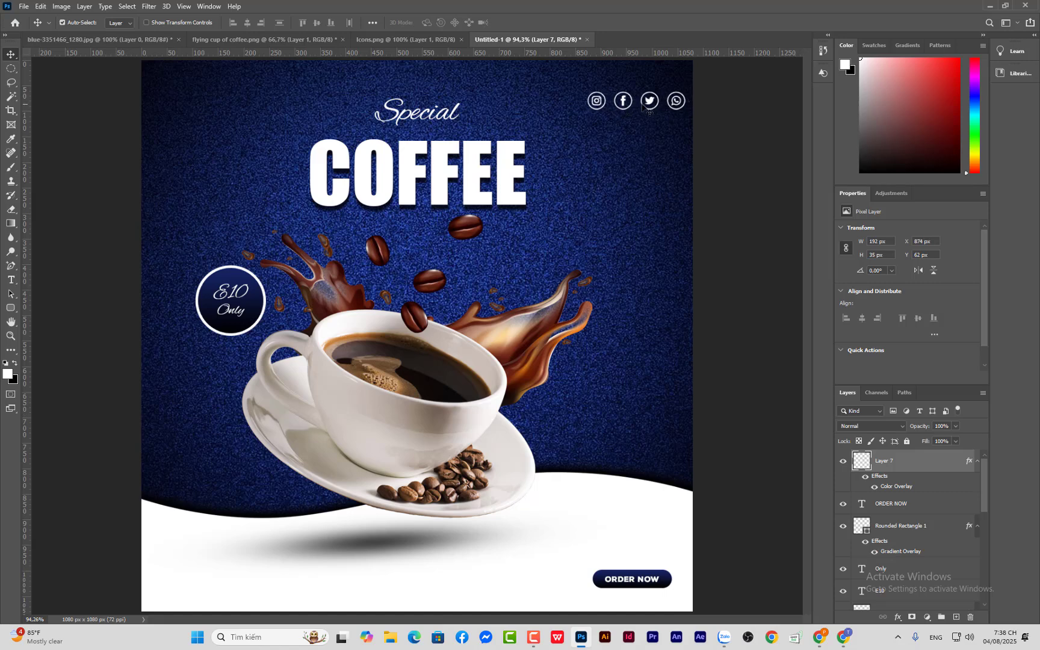
pyautogui.press('Down')
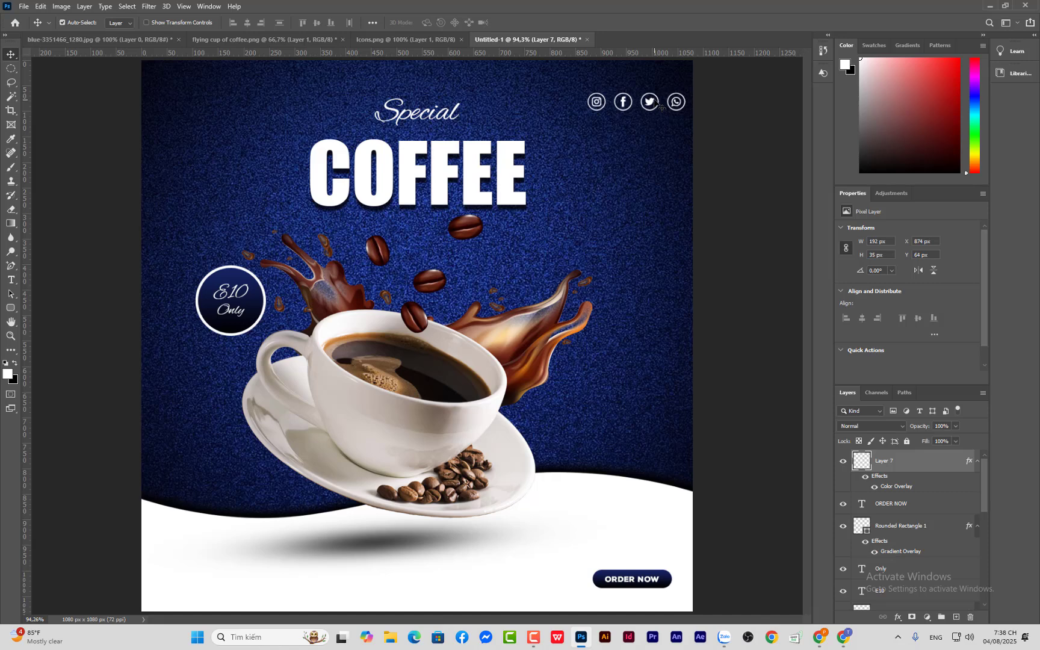
pyautogui.press('Down')
# Step: Add the white text "Follow" at 15 pt in the empty blue area beside the "COFFEE" title
pyautogui.press('t')
pyautogui.click(577, 194)
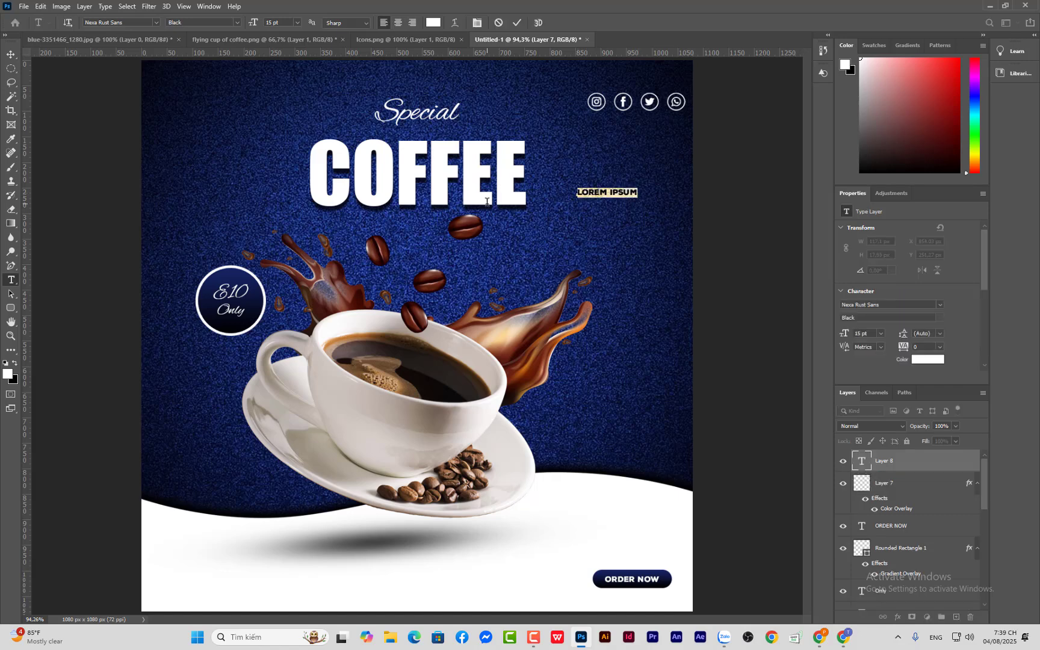
pyautogui.press('BackSpace')
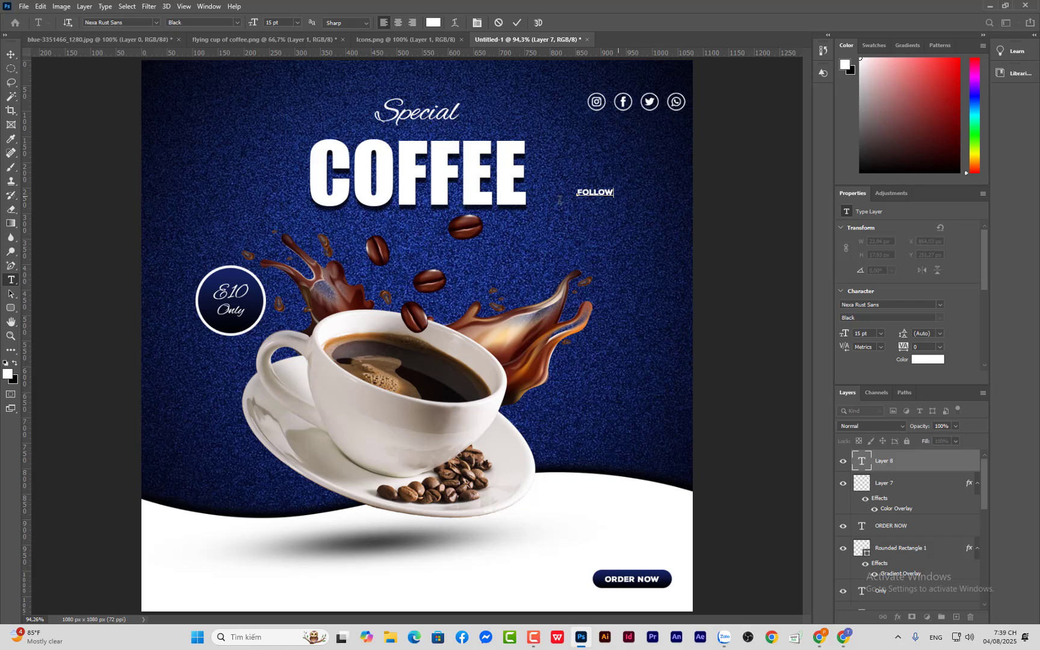
# Step: Change the "Follow" text's font to Arial with the Regular style
pyautogui.hotkey('ctrl', 'a')
pyautogui.click(941, 302)
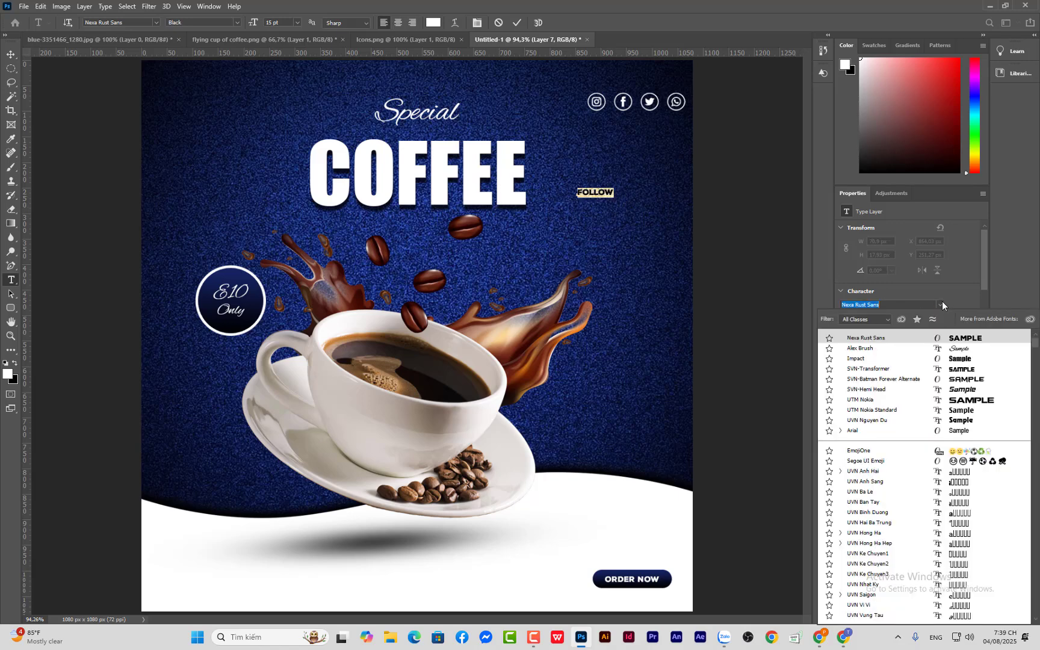
pyautogui.click(976, 431)
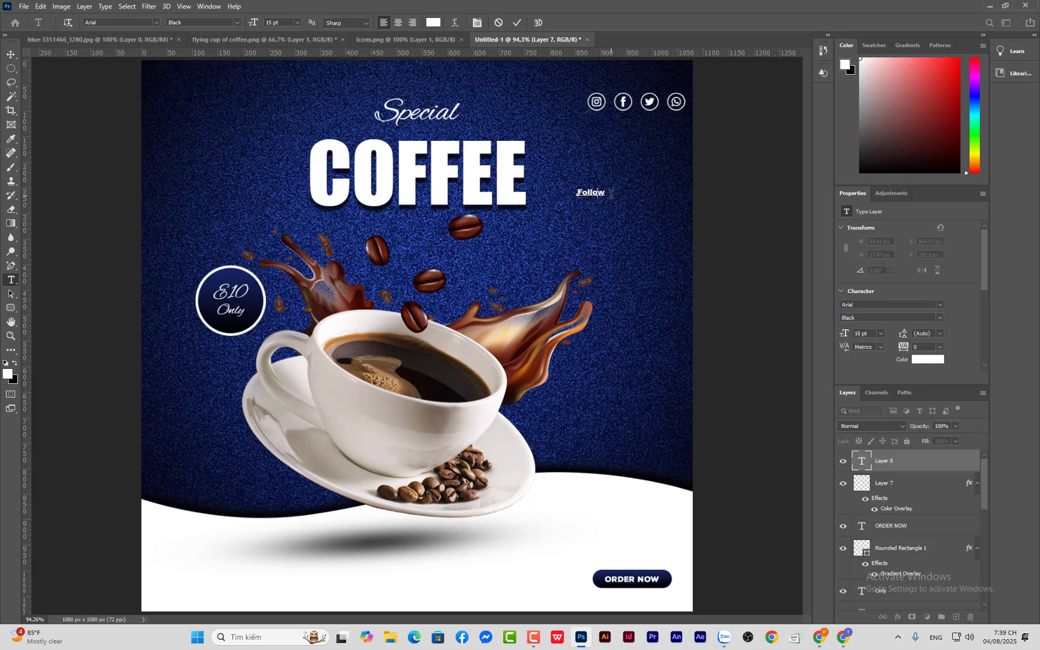
pyautogui.click(237, 23)
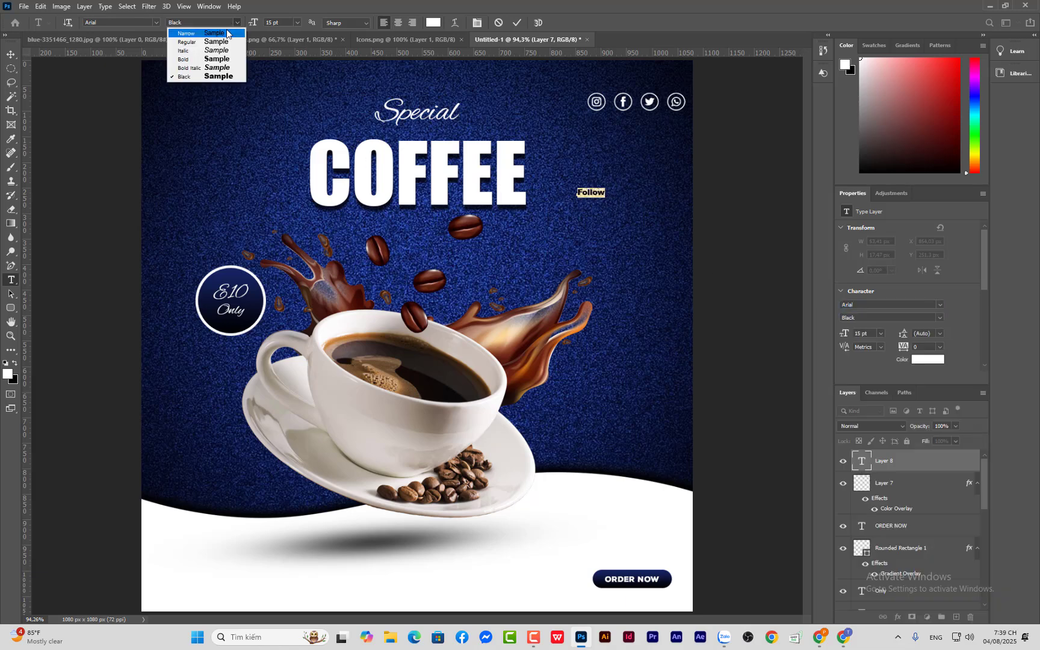
pyautogui.click(231, 37)
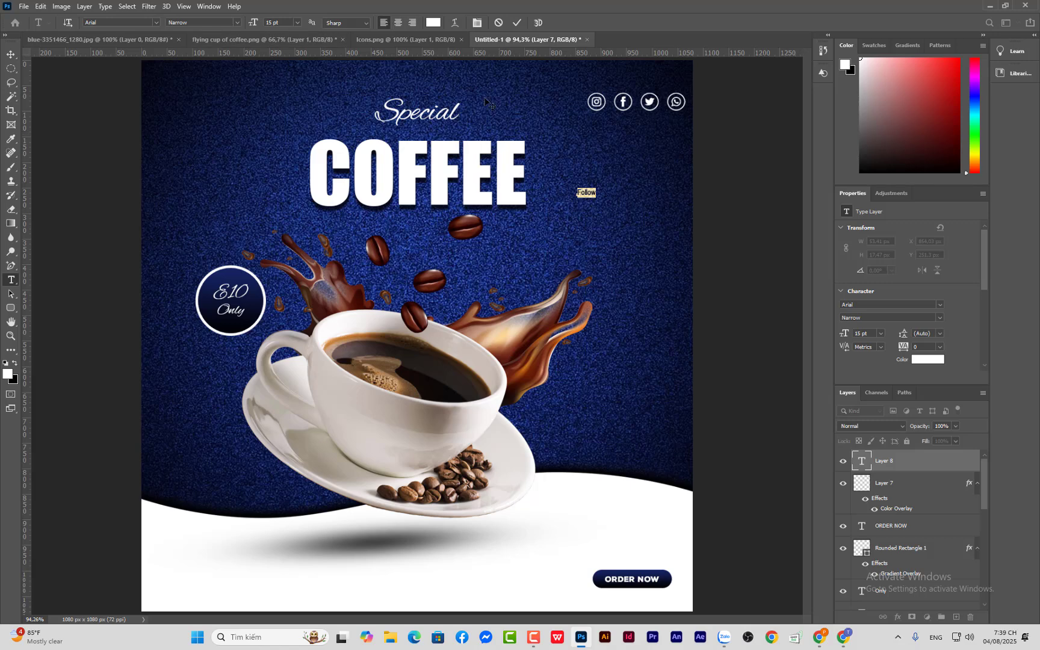
pyautogui.click(232, 21)
pyautogui.click(229, 43)
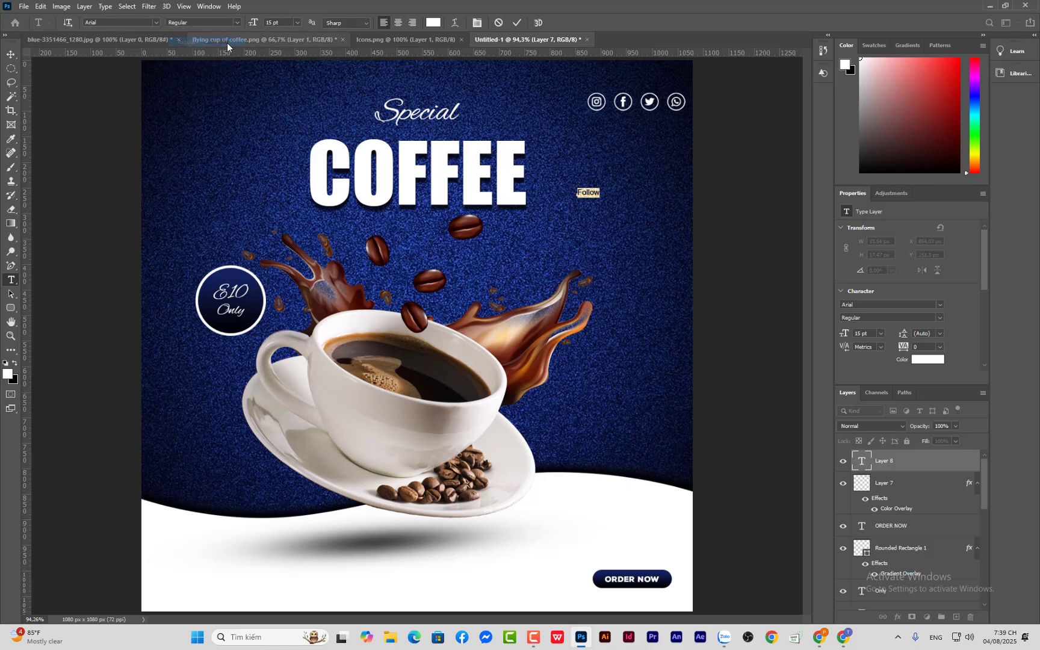
pyautogui.click(11, 54)
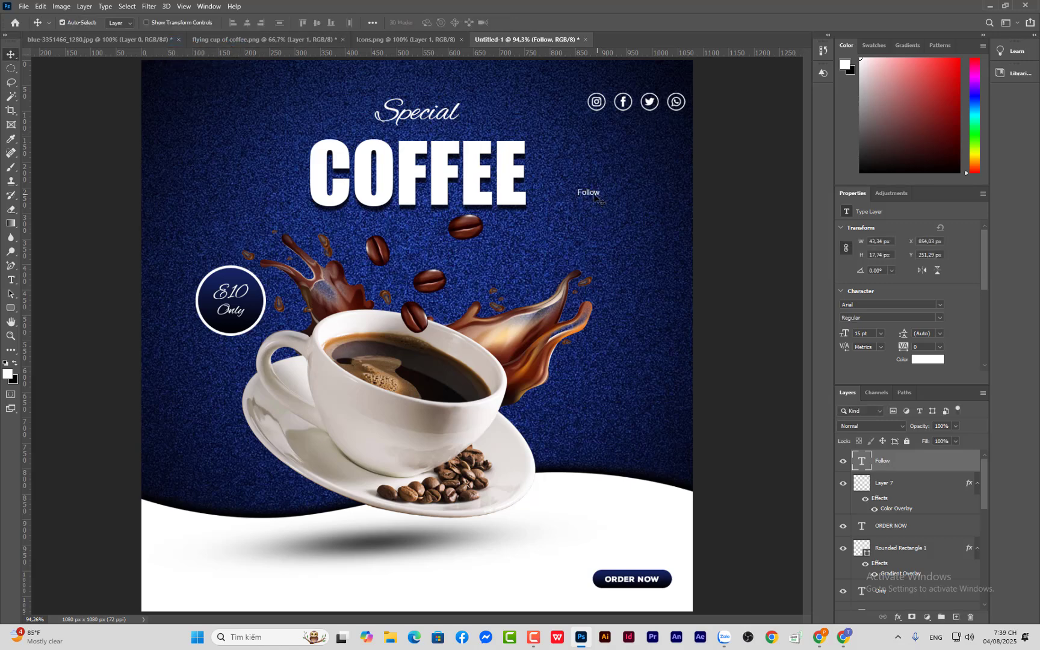
# Step: Scale the "Follow" text to about 177% and move it above the centre of the icon row
pyautogui.hotkey('ctrl', 't')
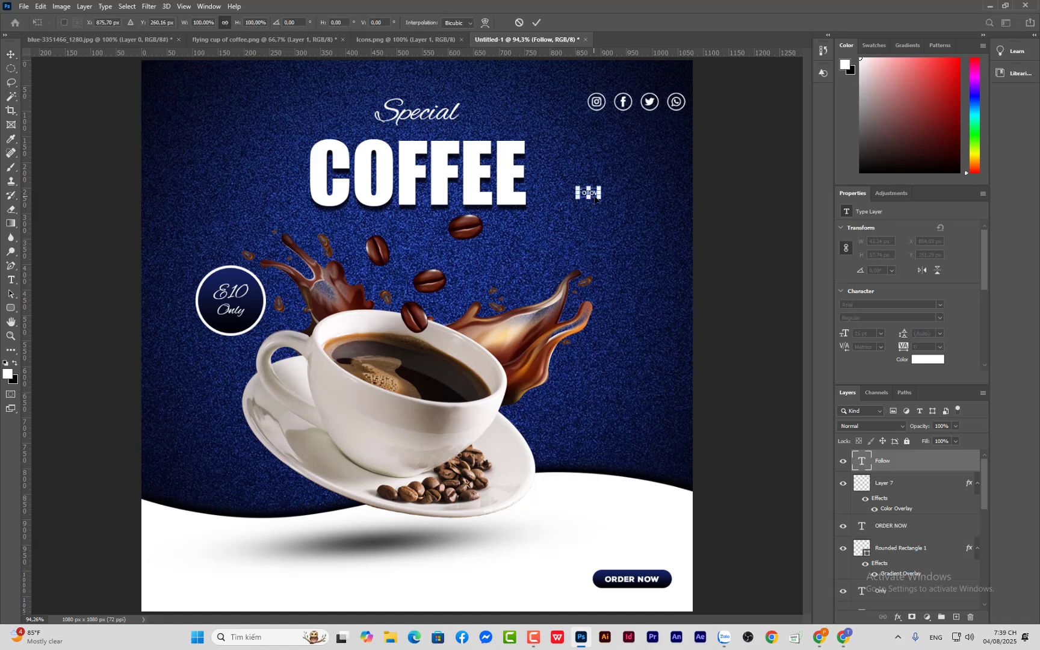
pyautogui.moveTo(599, 198); pyautogui.dragTo(651, 88)
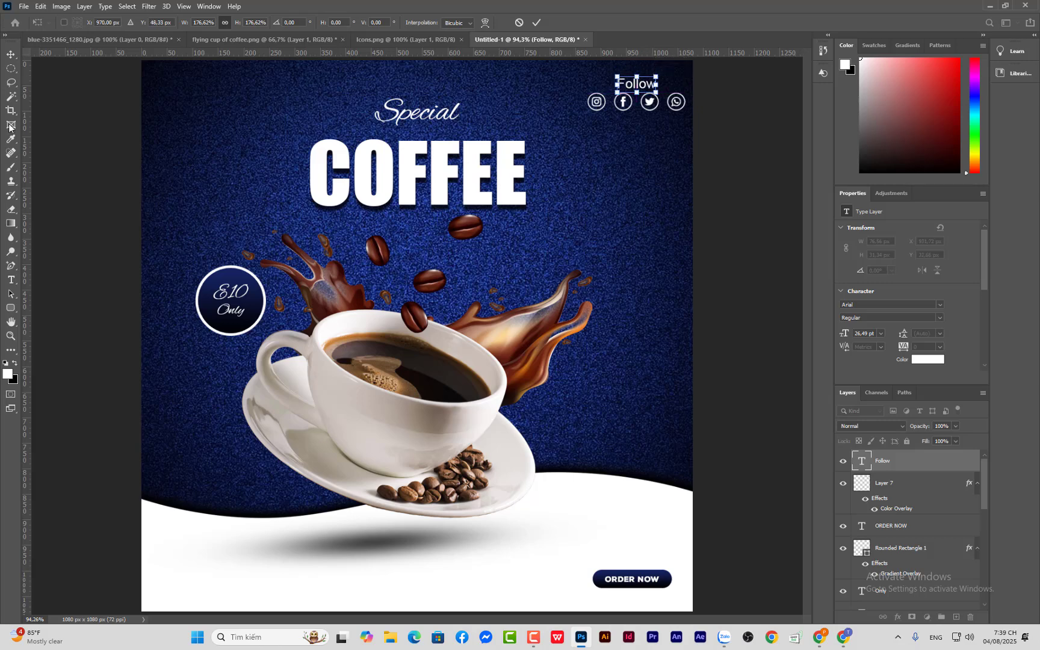
pyautogui.click(12, 57)
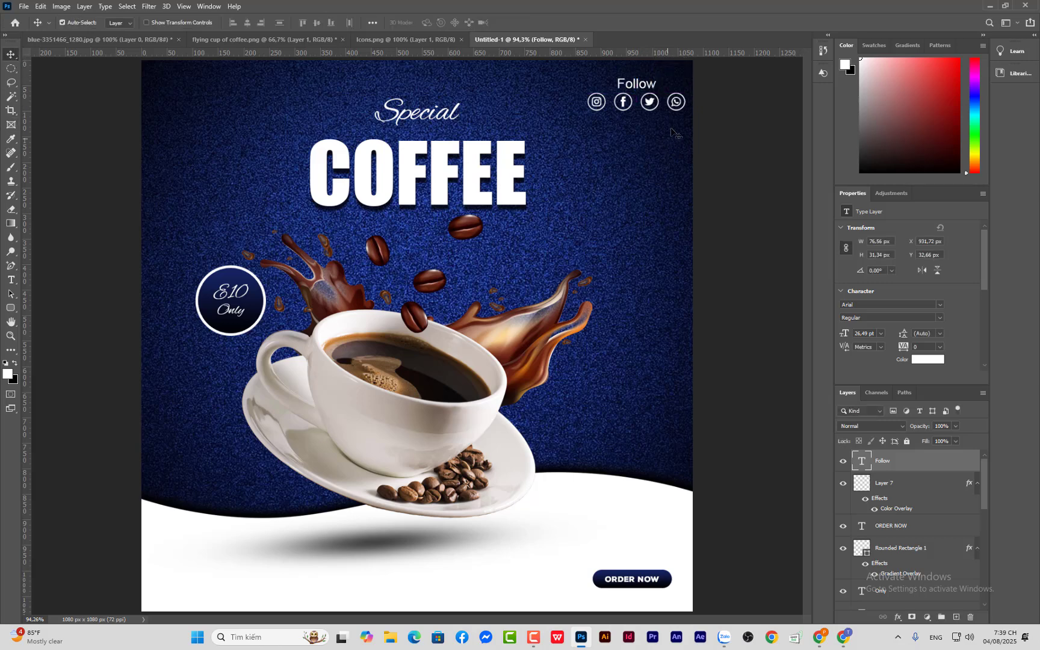
# Step: Extend the text to "Follow us" and re-centre it above the icon row
pyautogui.press('t')
pyautogui.click(656, 82)
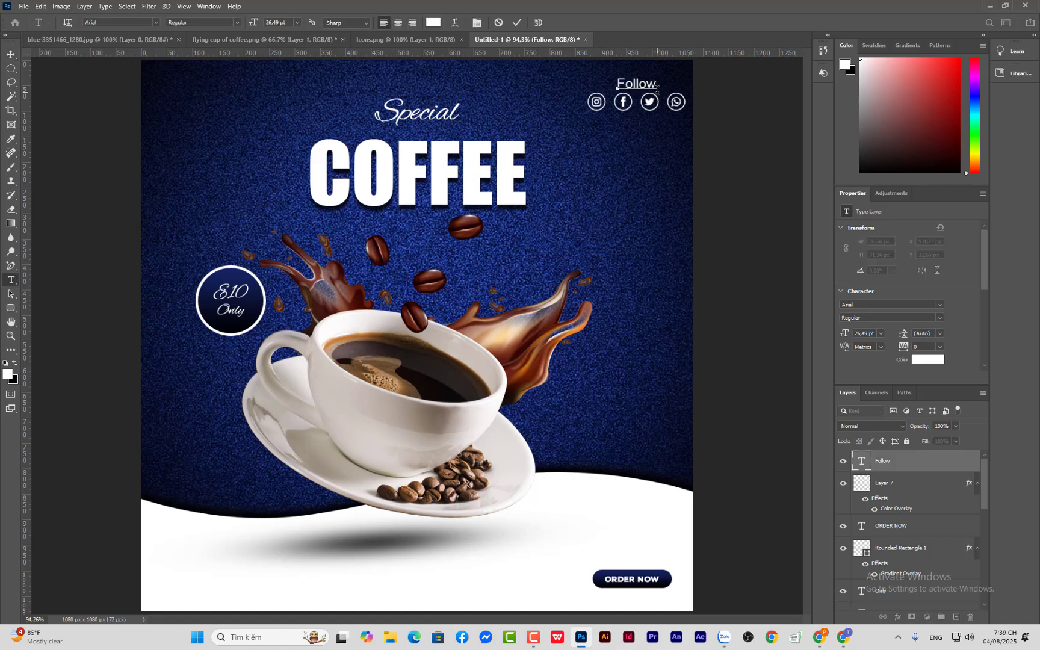
pyautogui.write('us')
pyautogui.click(11, 54)
pyautogui.moveTo(654, 89); pyautogui.dragTo(645, 91)
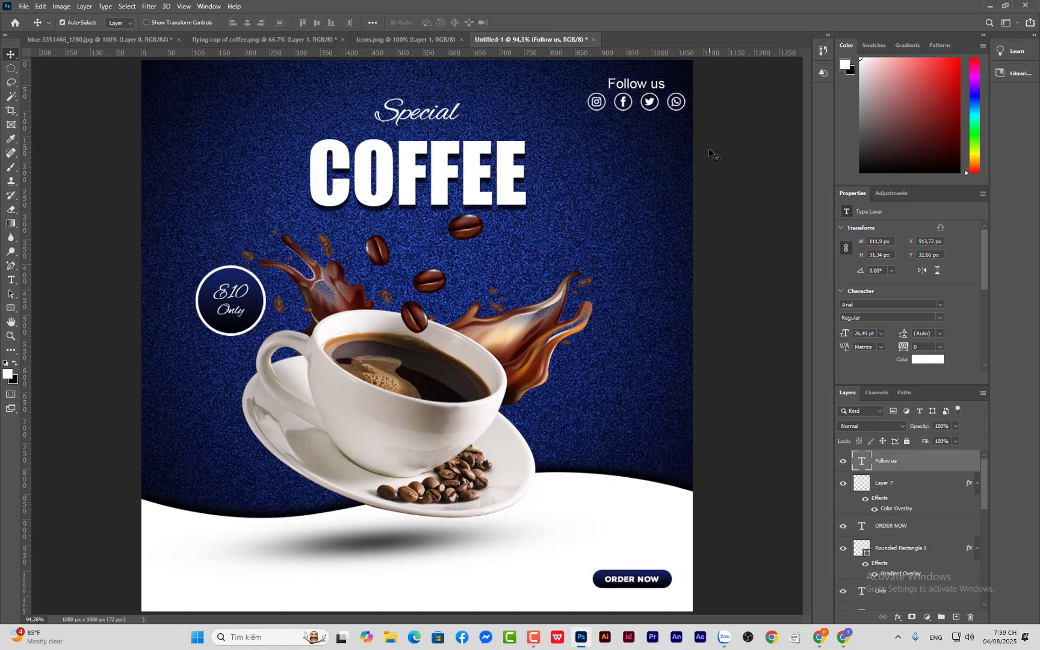
# Step: Scale the "Follow us" text down to about 23.3 pt, keeping it centred above the icons
pyautogui.hotkey('ctrl', 't')
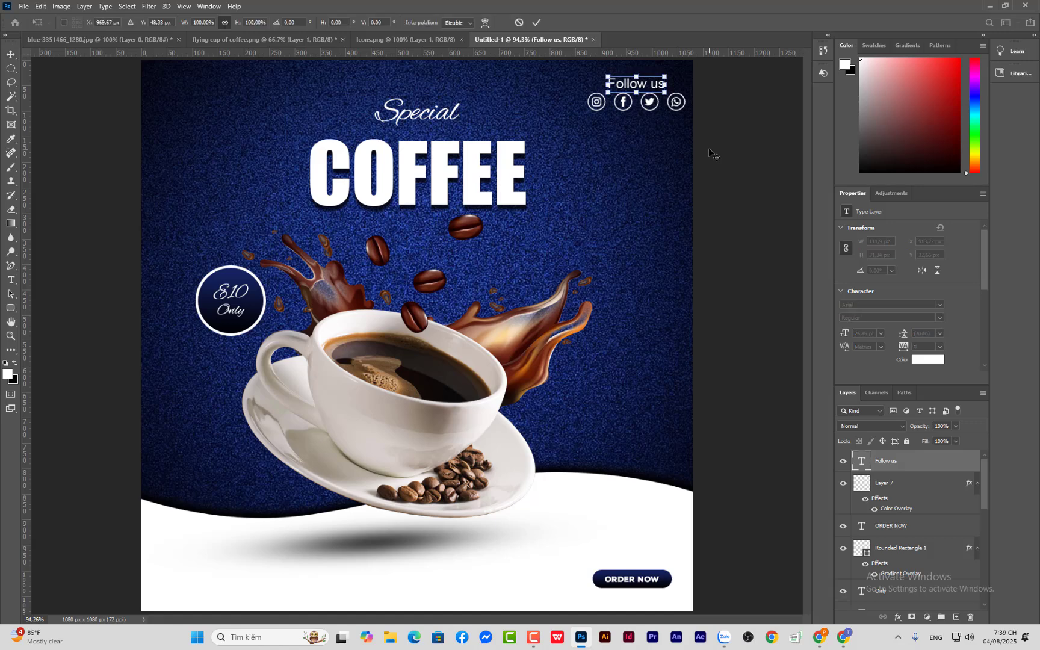
pyautogui.moveTo(665, 93); pyautogui.dragTo(633, 87)
pyautogui.press('Return')
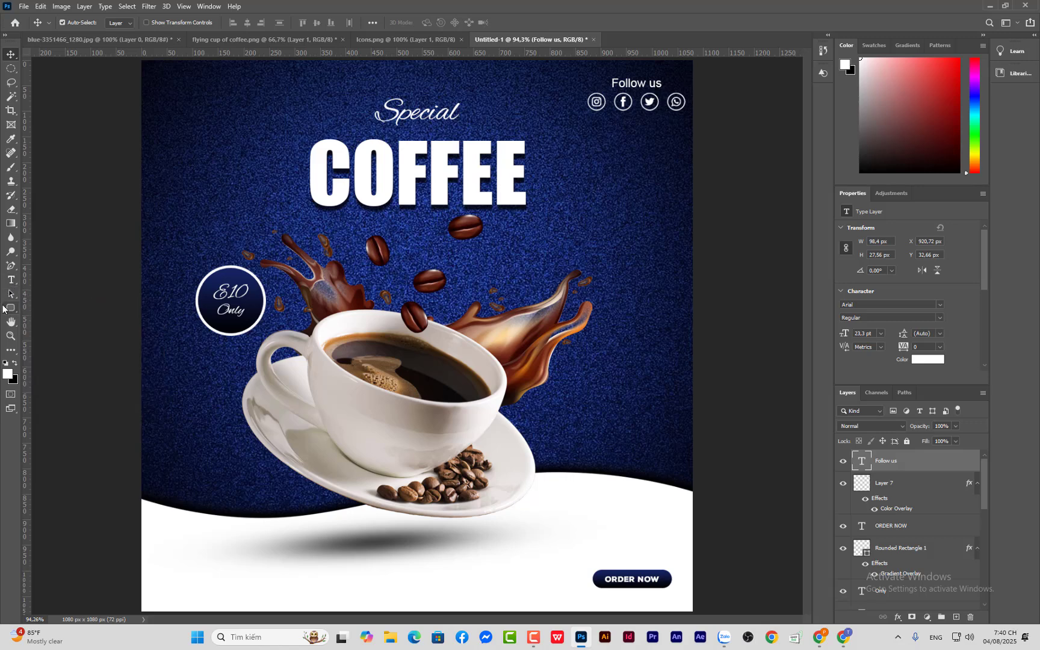
# Step: Draw a circular selection about 33 px wide below the price badge, fill it white on a new layer and deselect
pyautogui.click(14, 66)
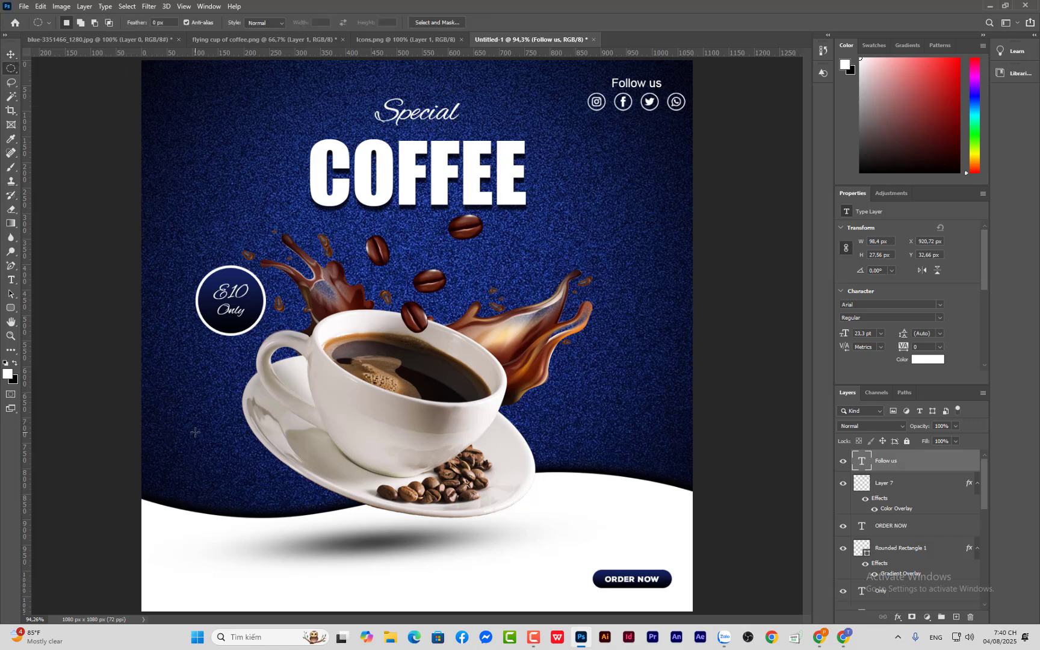
pyautogui.moveTo(169, 375); pyautogui.dragTo(186, 386)
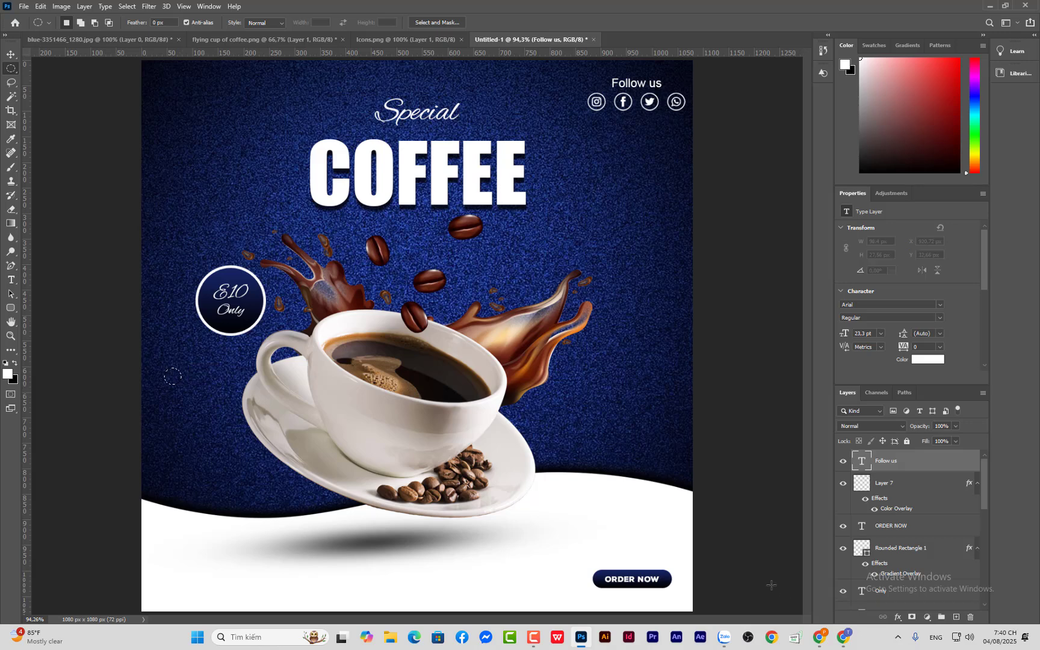
pyautogui.click(955, 614)
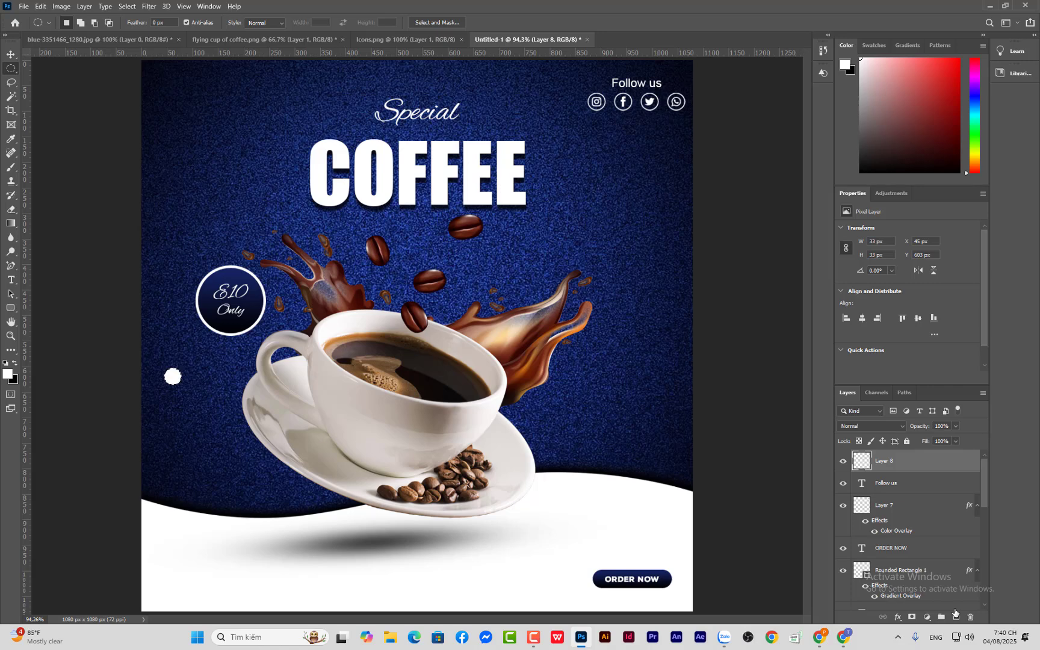
pyautogui.hotkey('ctrl', 'd')
pyautogui.click(11, 54)
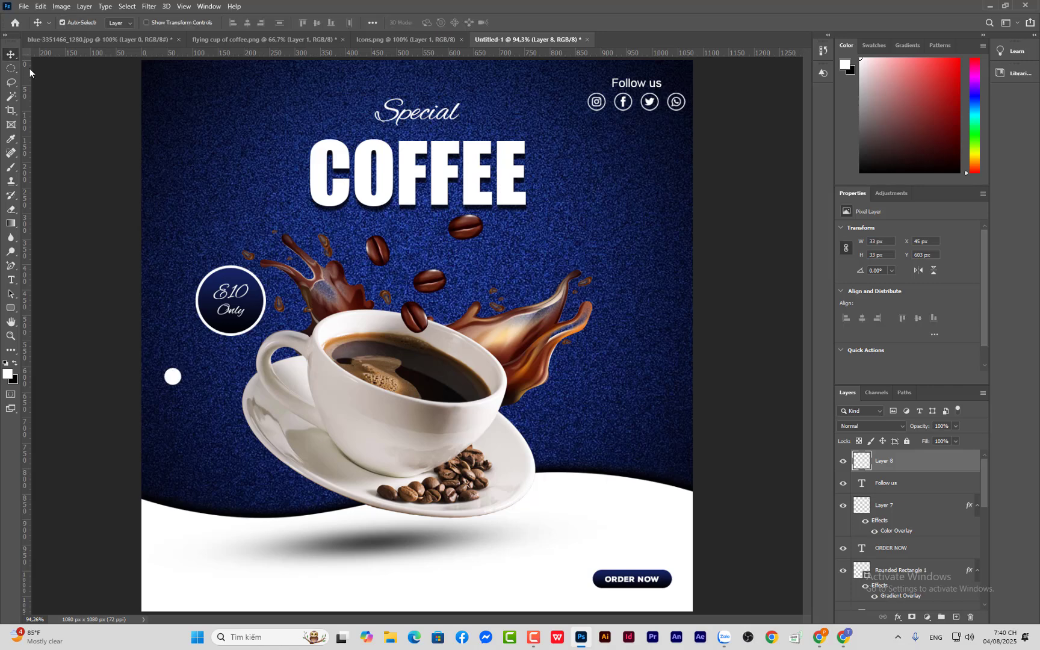
# Step: Duplicate the white circle three times downward into an evenly spaced column and merge the four circles into one layer
pyautogui.moveTo(172, 377); pyautogui.dragTo(172, 456)
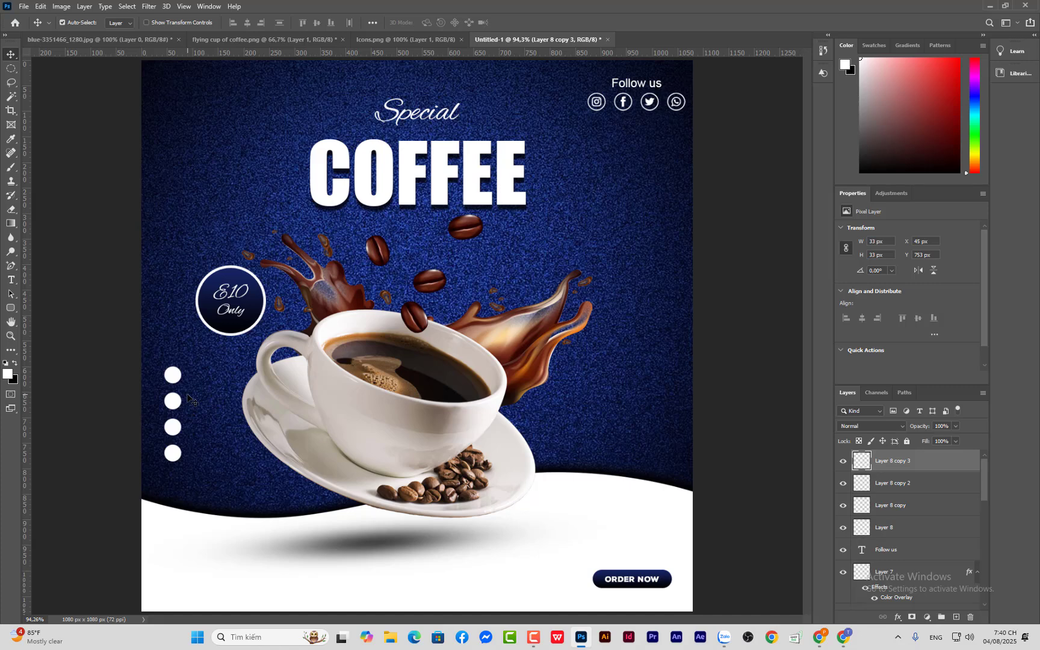
pyautogui.keyDown('shift'); pyautogui.click(889, 530); pyautogui.keyUp('shift')
pyautogui.hotkey('ctrl', 'e')
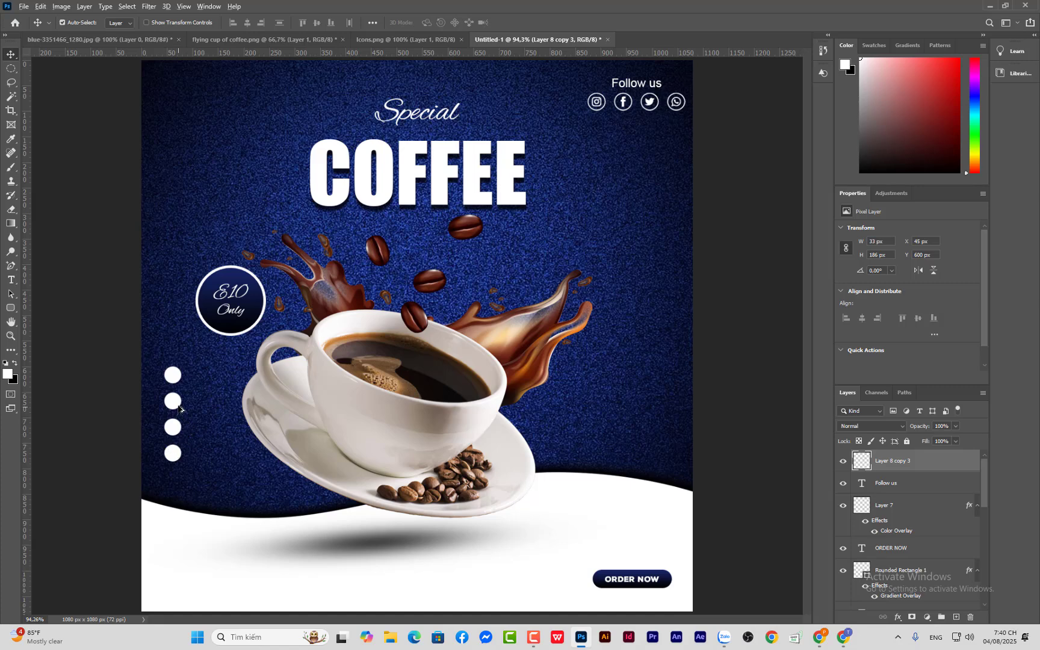
# Step: Duplicate the dot column about 45 px to the right and merge both columns into one layer
pyautogui.moveTo(174, 402); pyautogui.dragTo(204, 406)
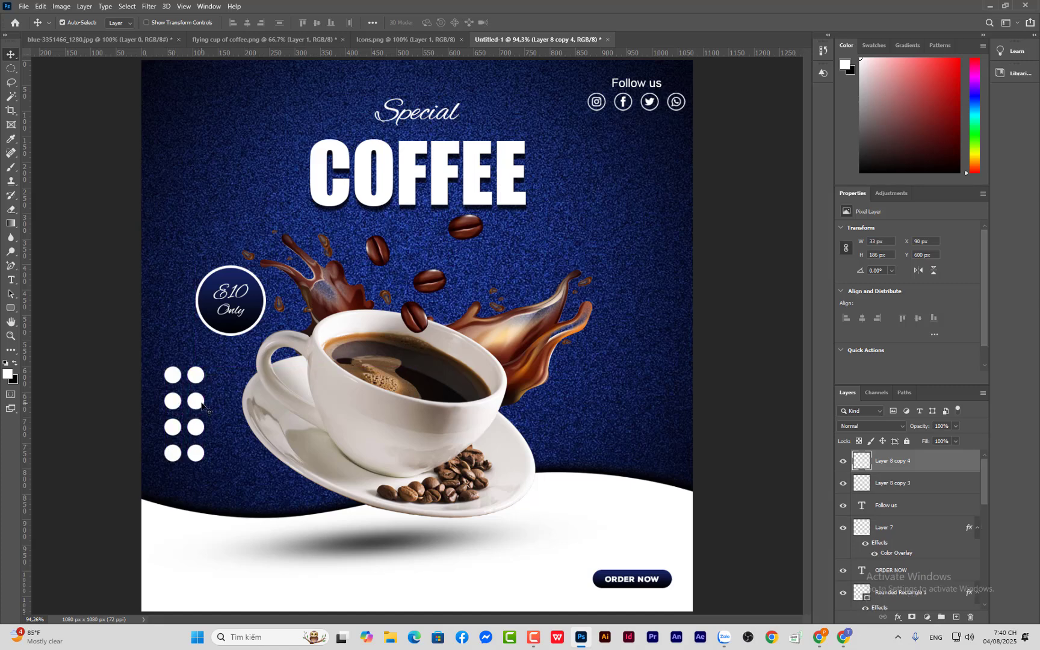
pyautogui.keyDown('shift'); pyautogui.click(903, 485); pyautogui.keyUp('shift')
pyautogui.hotkey('ctrl', 'e')
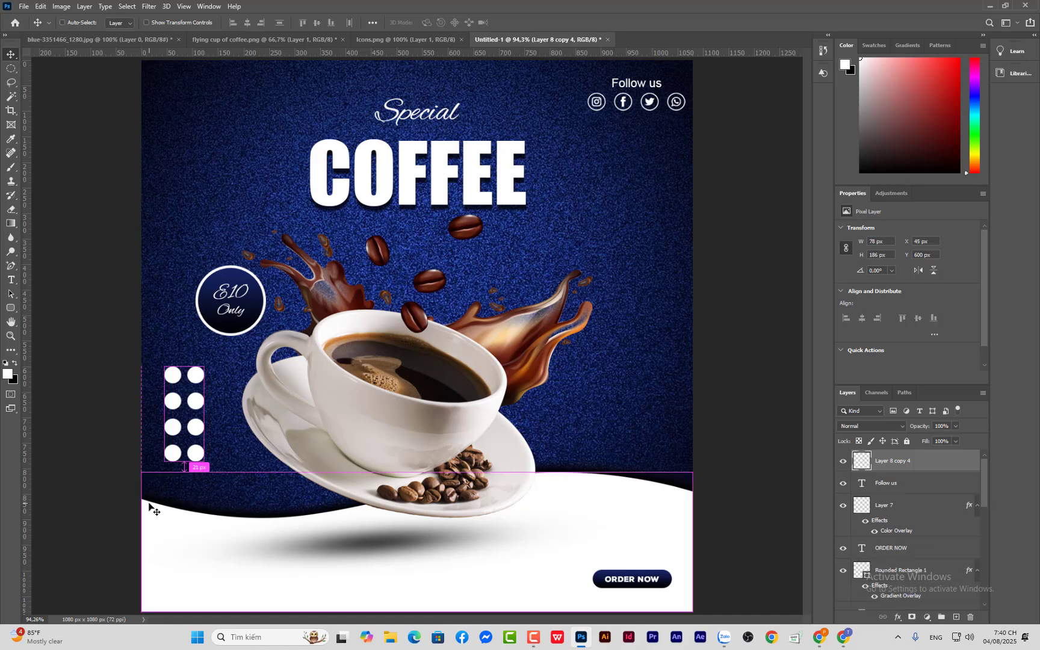
# Step: Scale the dot grid down to about 52 × 124 px and move it near the canvas's left edge, just above the white wave
pyautogui.hotkey('ctrl', 't')
pyautogui.moveTo(203, 366); pyautogui.dragTo(174, 433)
pyautogui.press('Return')
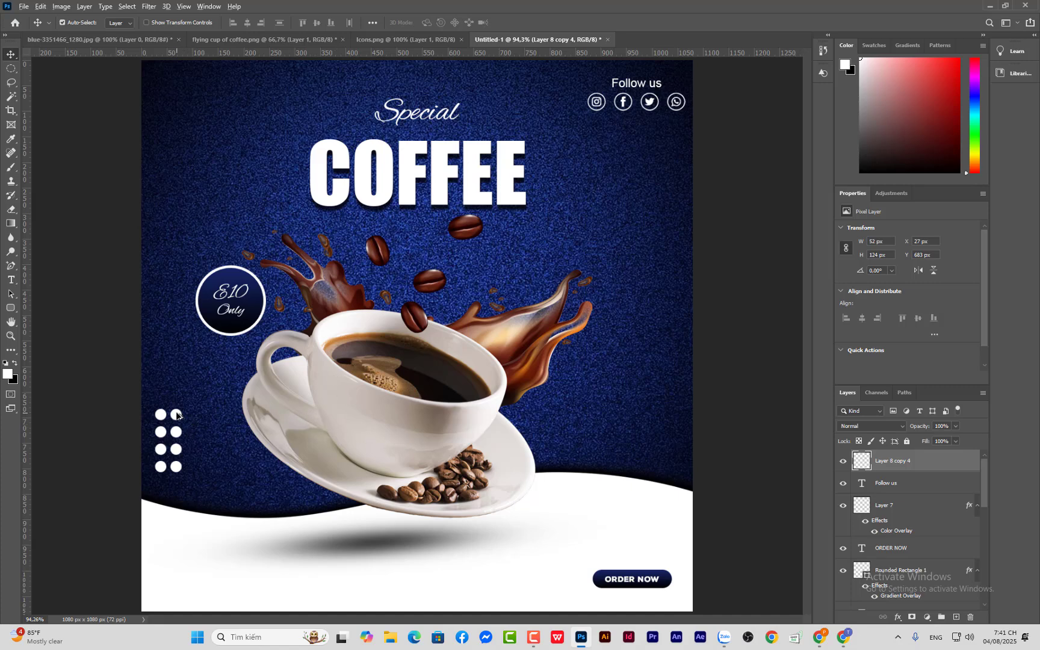
# Step: Place a copy of the dot grid below the icon row near the canvas's right edge, at about X 1013, Y 128 px
pyautogui.moveTo(179, 416); pyautogui.dragTo(680, 126)
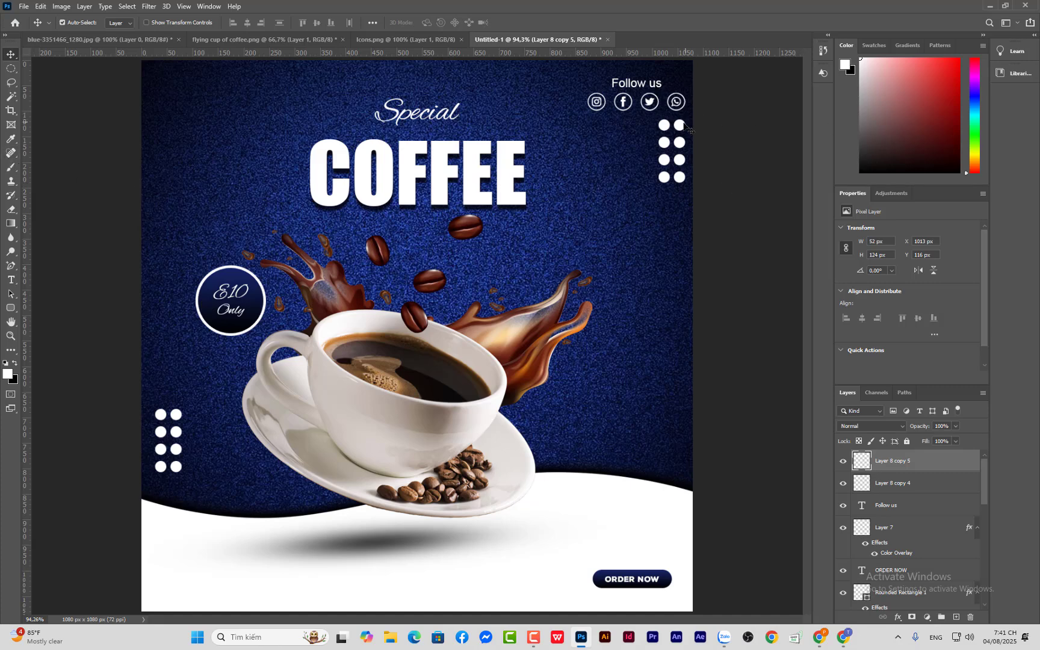
pyautogui.moveTo(680, 124); pyautogui.dragTo(681, 132)
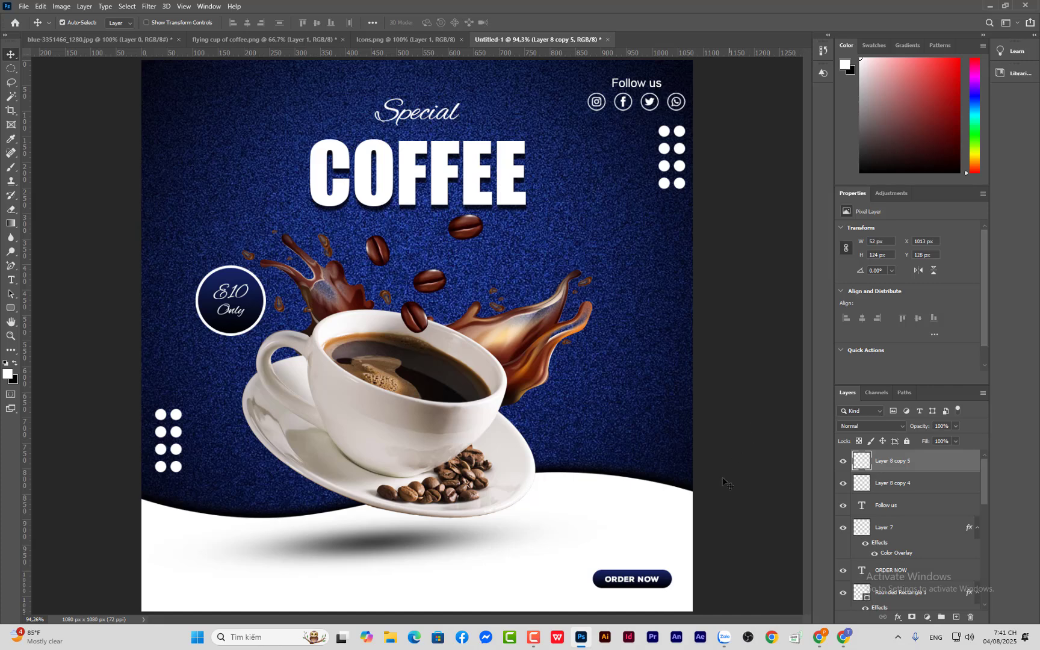
# Step: Add a black Arial 15 pt text line reading "Call:" plus the contact phone number on the white area below the cup's saucer
pyautogui.click(11, 280)
pyautogui.click(202, 574)
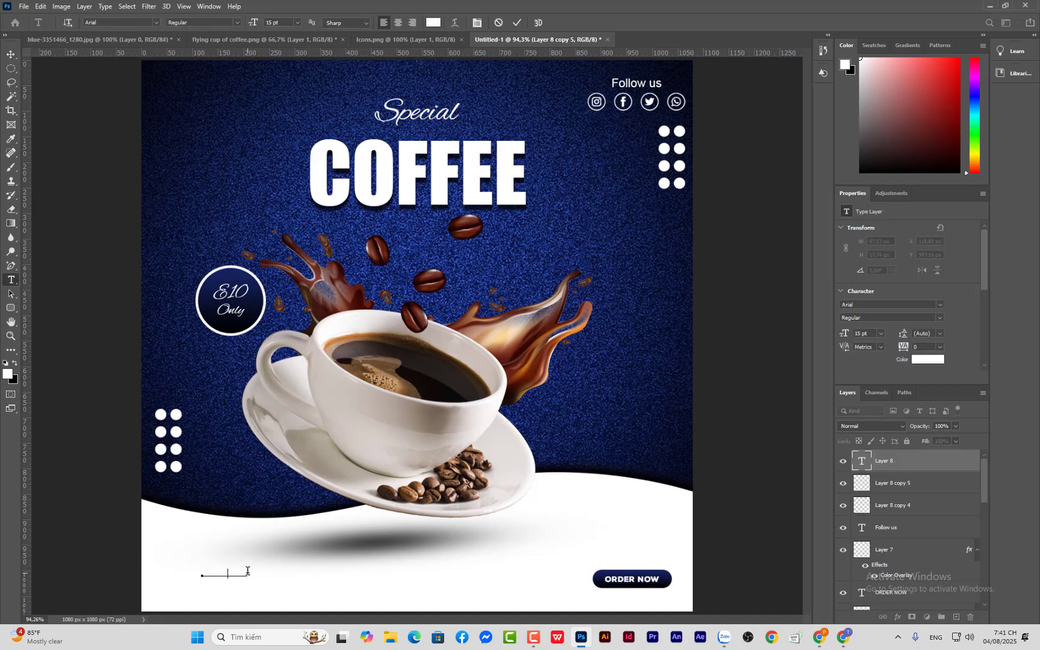
pyautogui.click(6, 363)
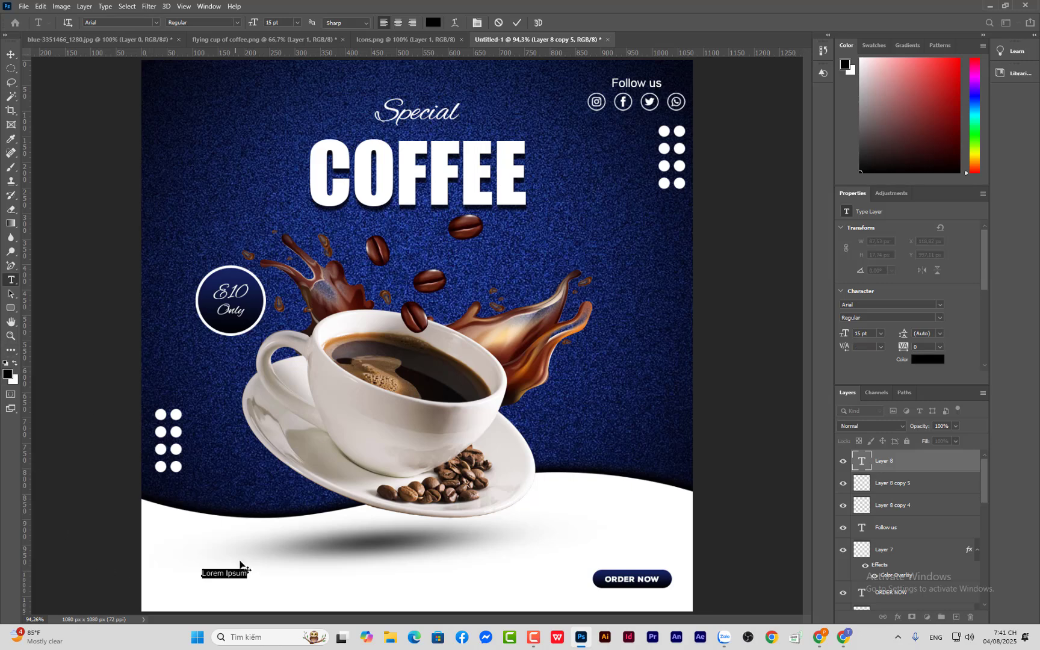
pyautogui.click(247, 571)
pyautogui.moveTo(247, 571); pyautogui.dragTo(145, 584)
pyautogui.press('BackSpace')
pyautogui.write('Call: 0902 810')
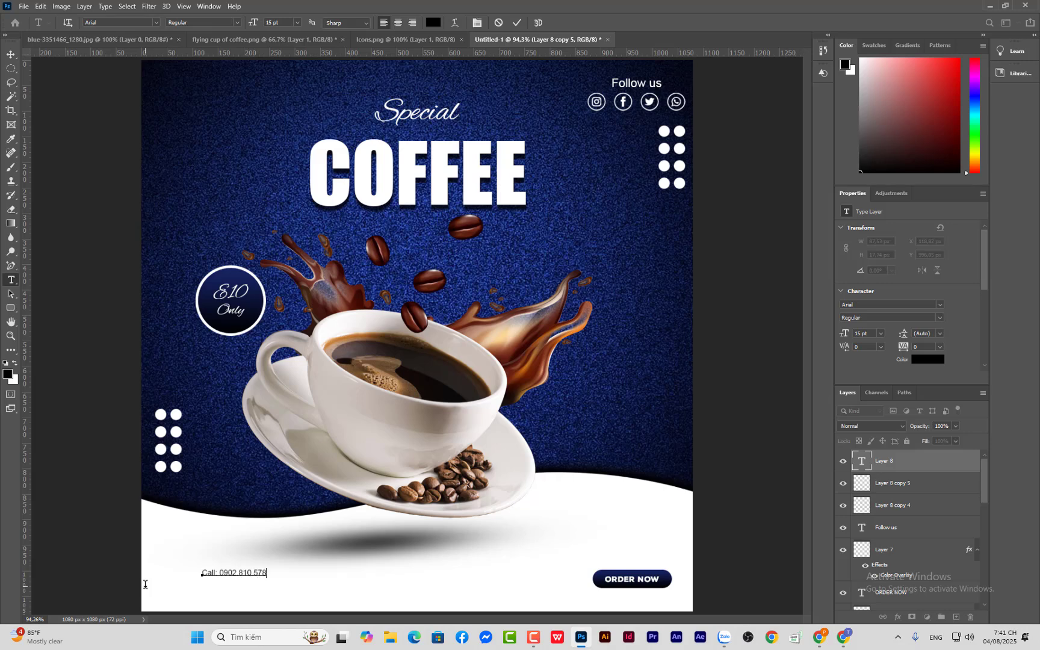
# Step: Move the phone text to the canvas's lower-left corner and scale it to about 163%, at about X 27, Y 1020 px
pyautogui.click(7, 56)
pyautogui.moveTo(251, 580)
pyautogui.mouseDown()
pyautogui.moveTo(308, 593)
pyautogui.moveTo(302, 577)
pyautogui.moveTo(246, 597)
pyautogui.moveTo(246, 588)
pyautogui.mouseUp()
pyautogui.hotkey('ctrl', 't')
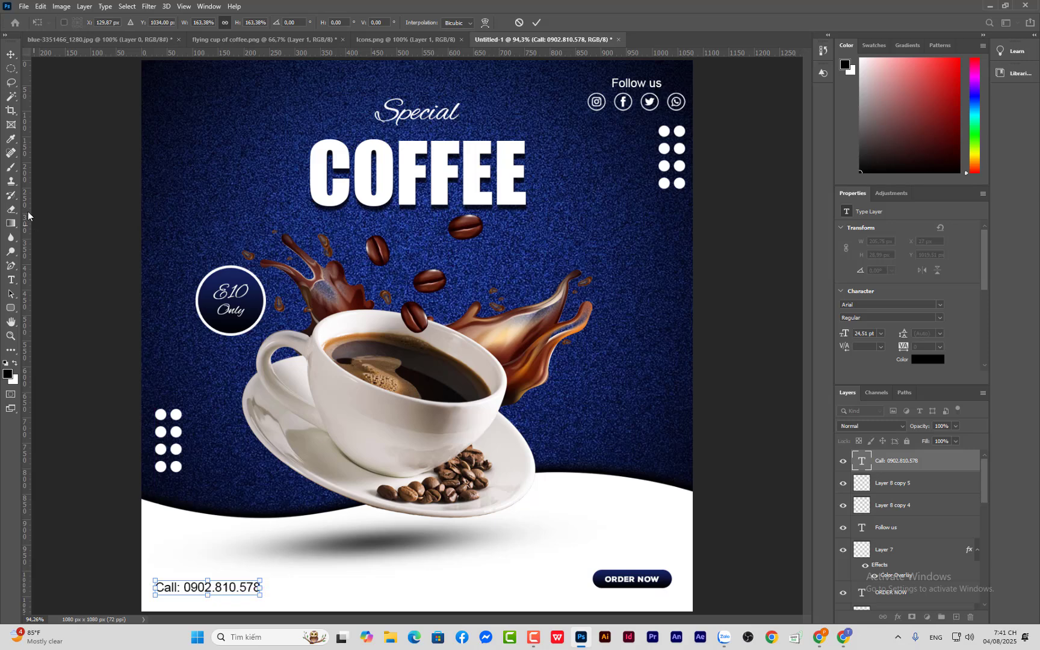
pyautogui.click(15, 53)
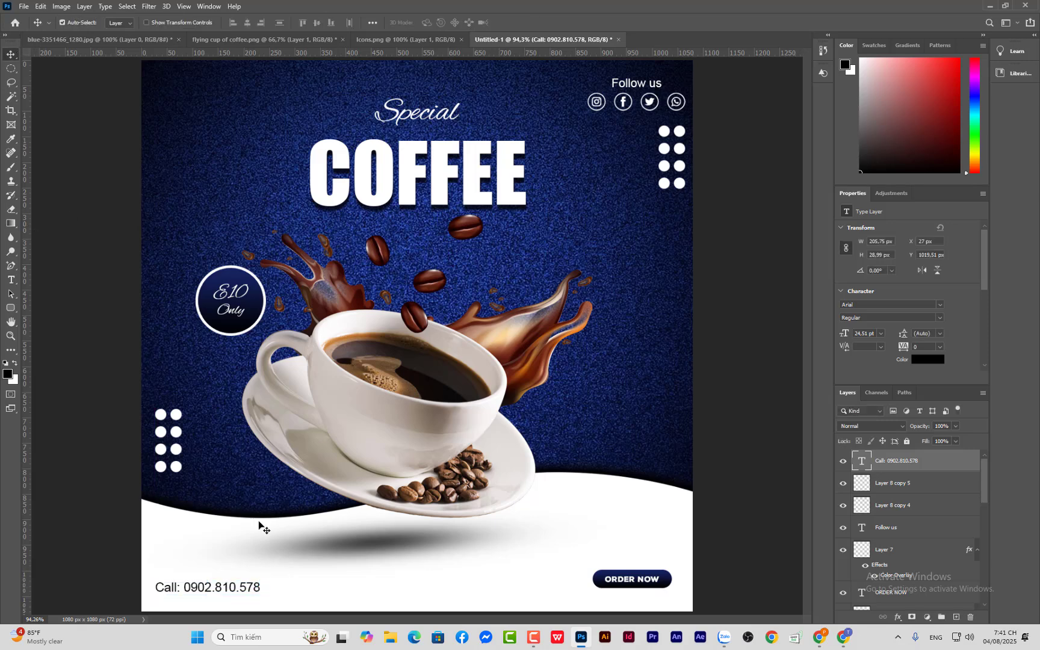
# Step: Set the phone text's font style to Bold
pyautogui.doubleClick(246, 591)
pyautogui.click(238, 22)
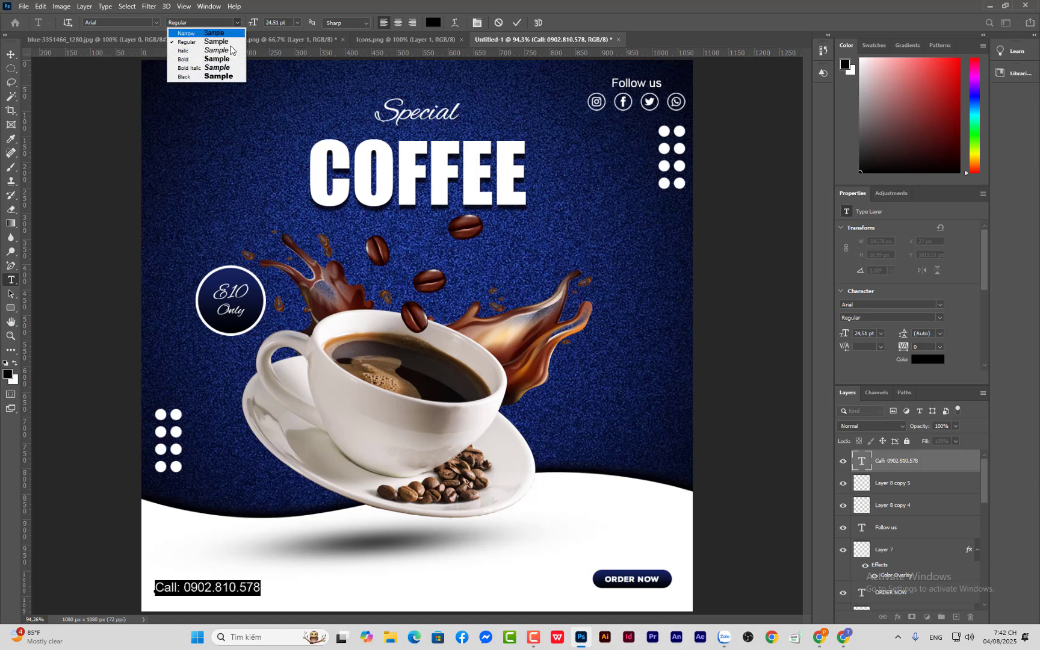
pyautogui.click(216, 59)
pyautogui.click(11, 55)
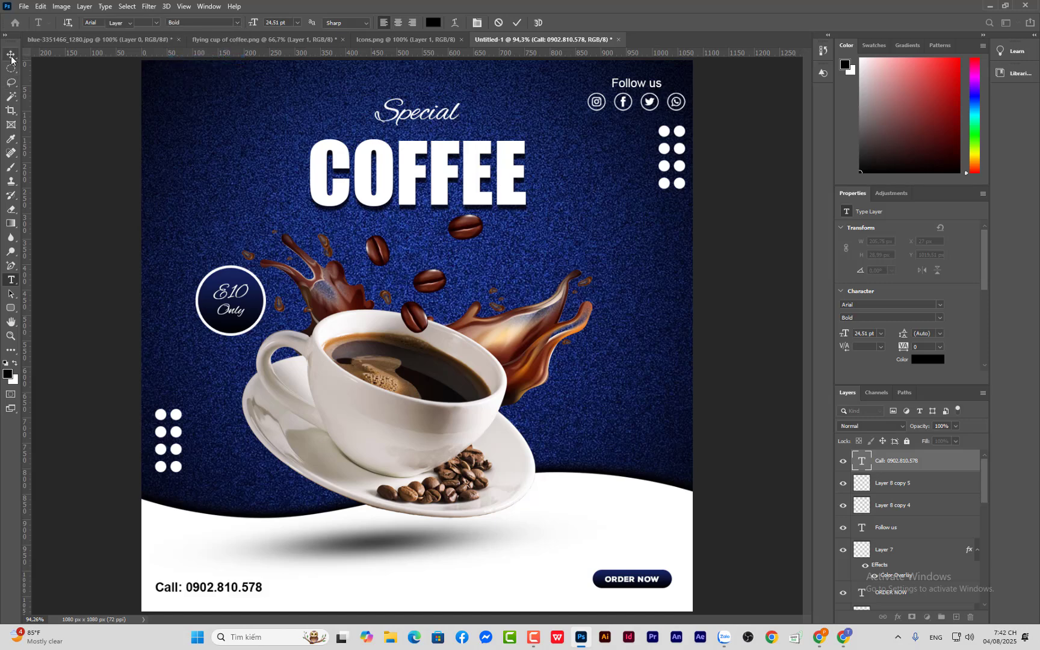
pyautogui.doubleClick(235, 591)
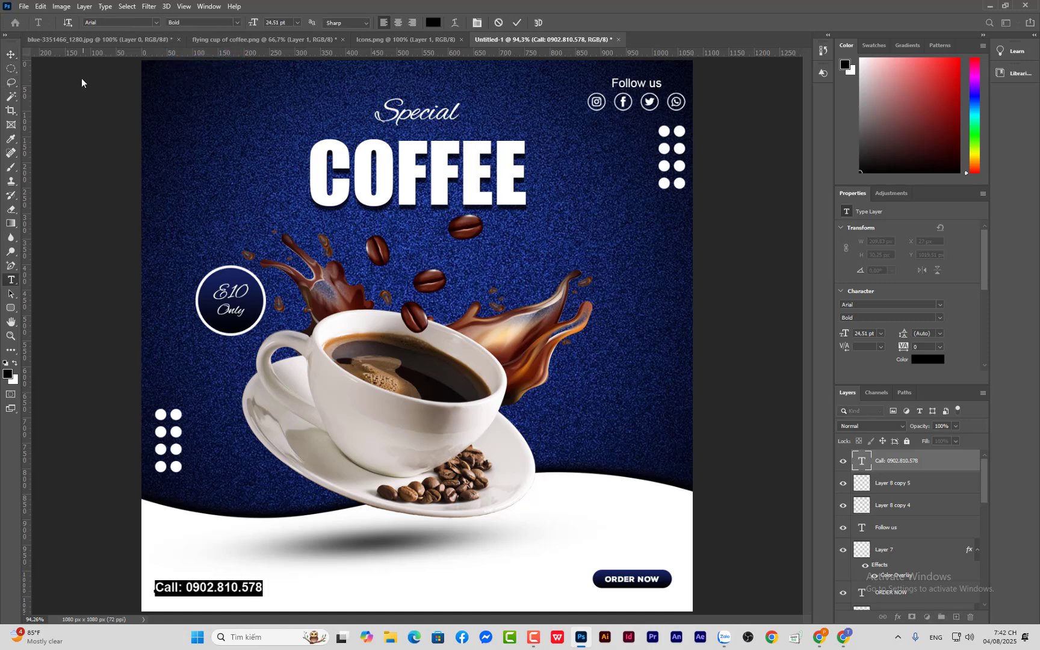
pyautogui.click(11, 55)
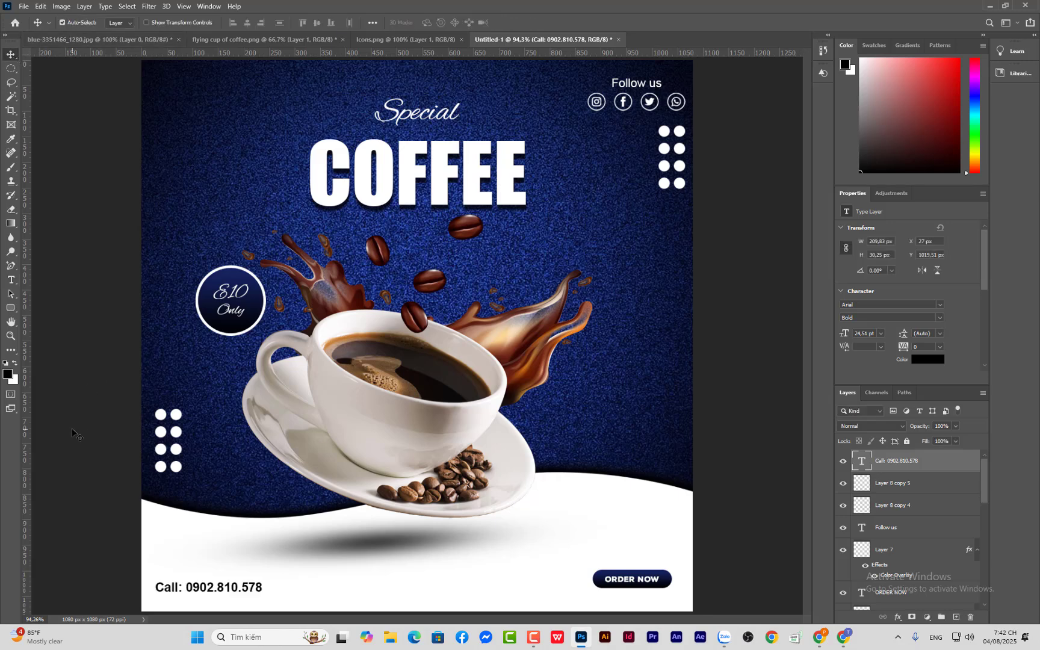